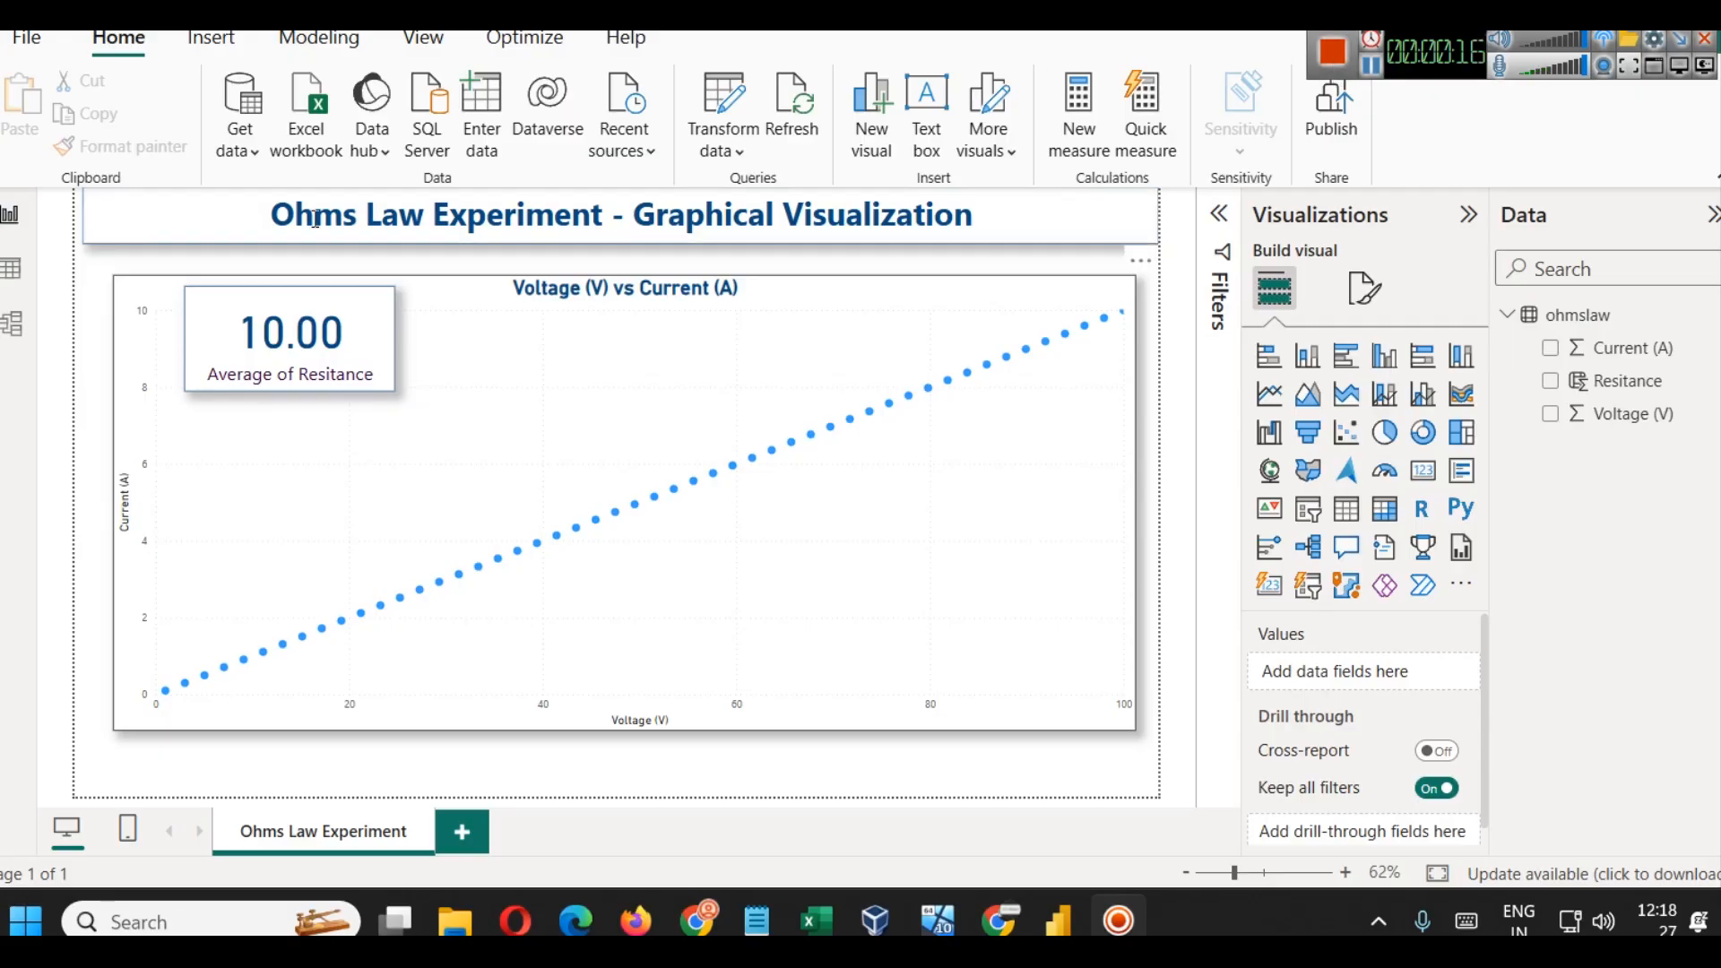
# Step: Inspect the ohmslaw data table and return to the report page
pyautogui.click(23, 269)
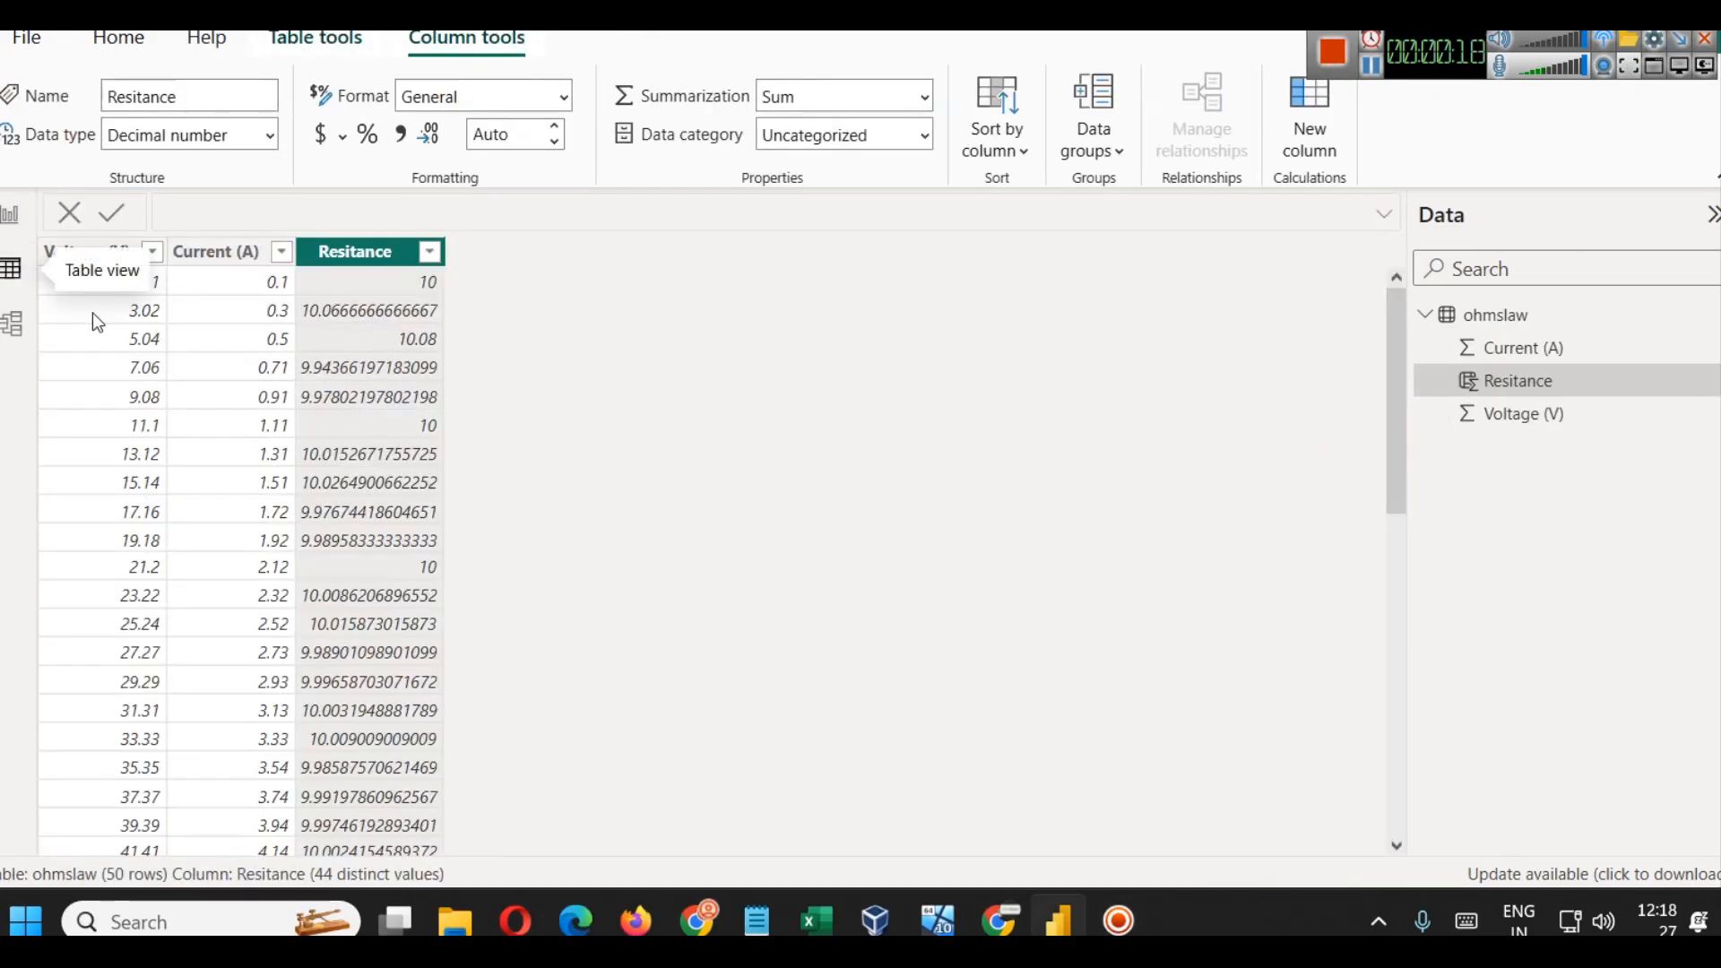
pyautogui.click(12, 216)
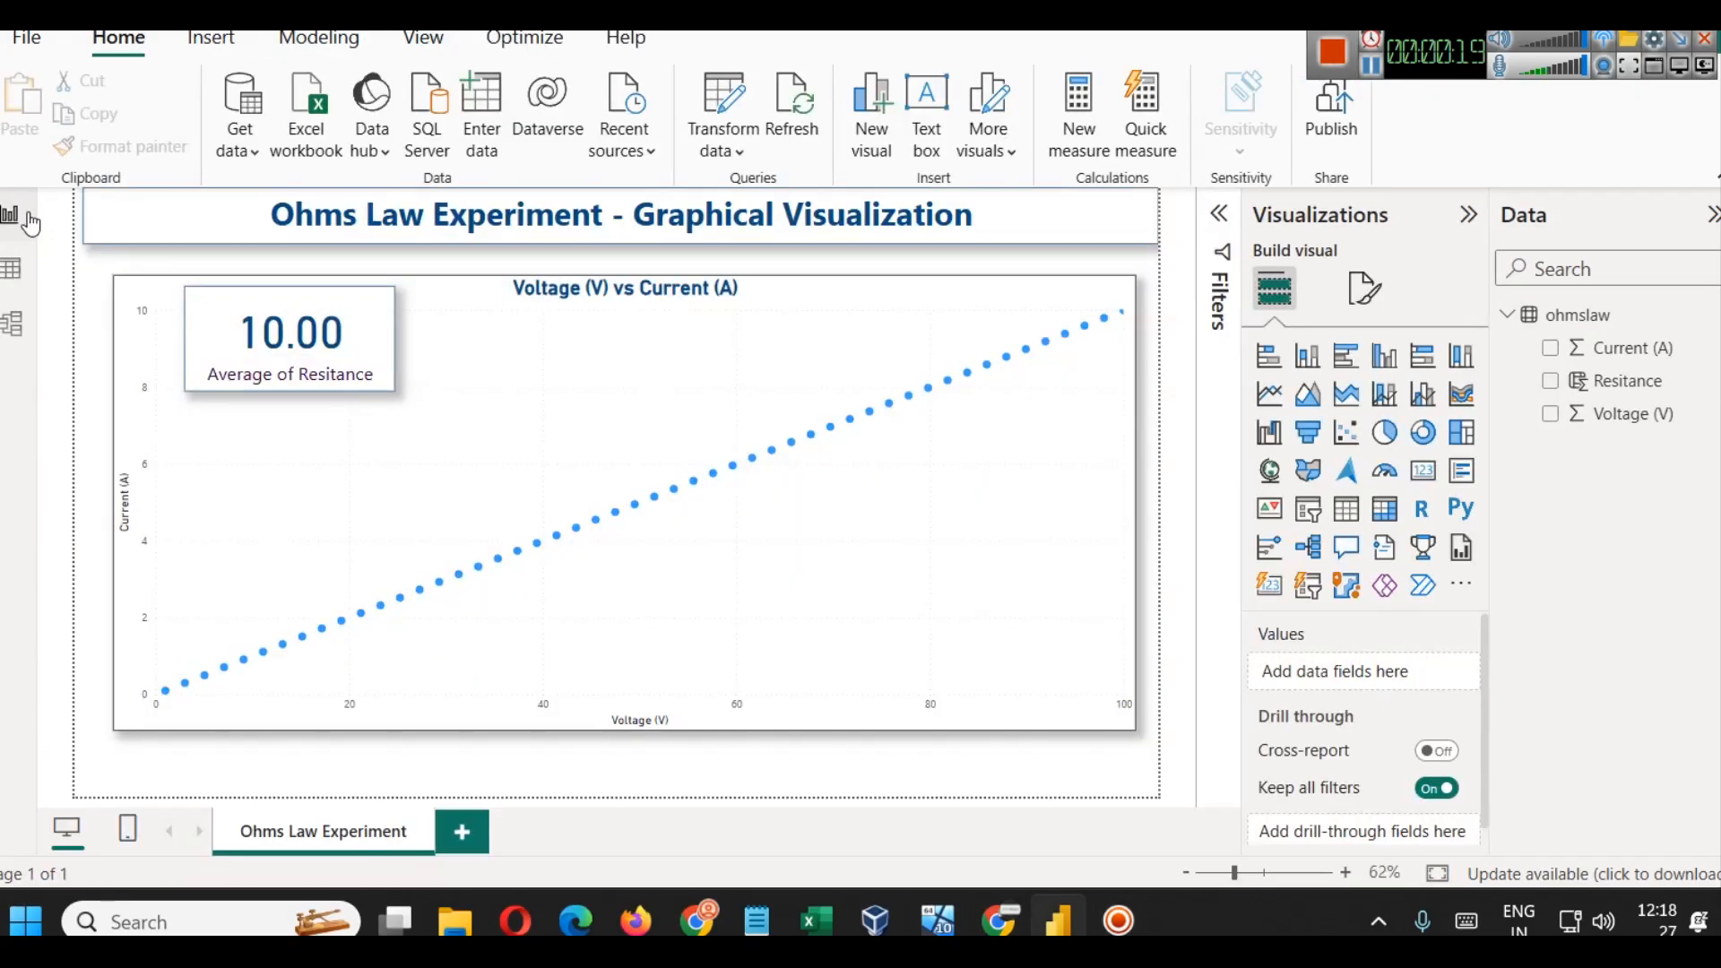
# Step: Turn on the trend line for the Voltage (V) vs Current (A) scatter chart and deselect the chart
pyautogui.click(881, 384)
pyautogui.click(913, 757)
pyautogui.click(1031, 350)
pyautogui.click(1453, 288)
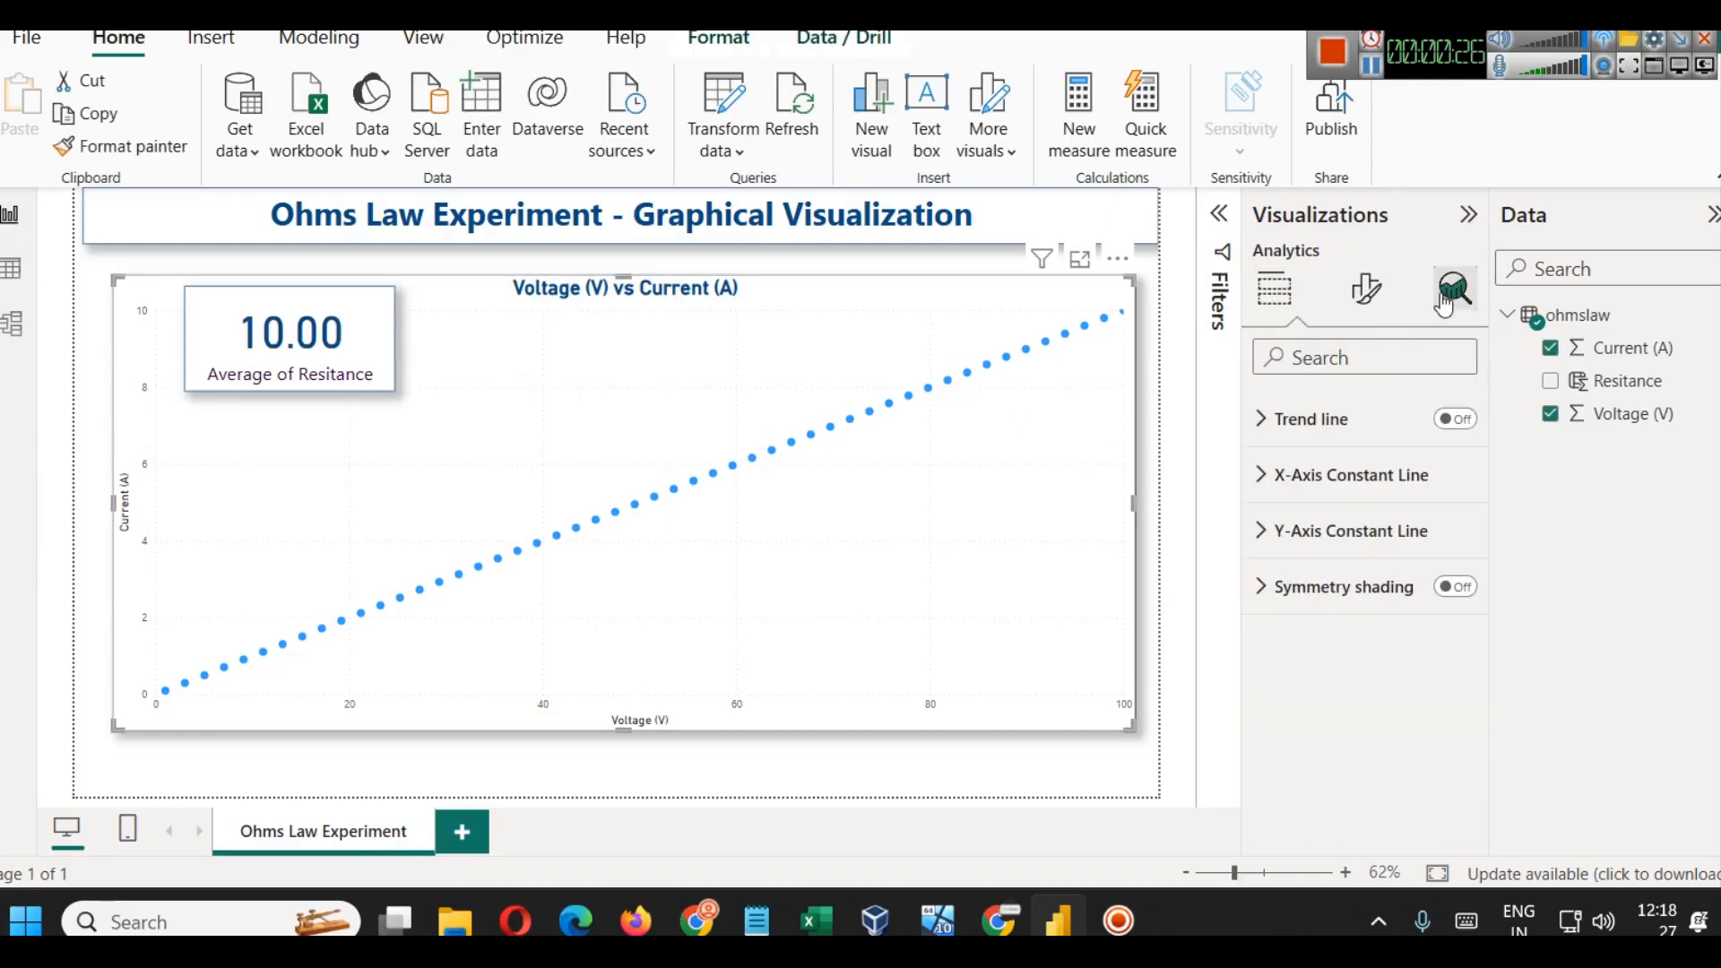
pyautogui.click(1454, 418)
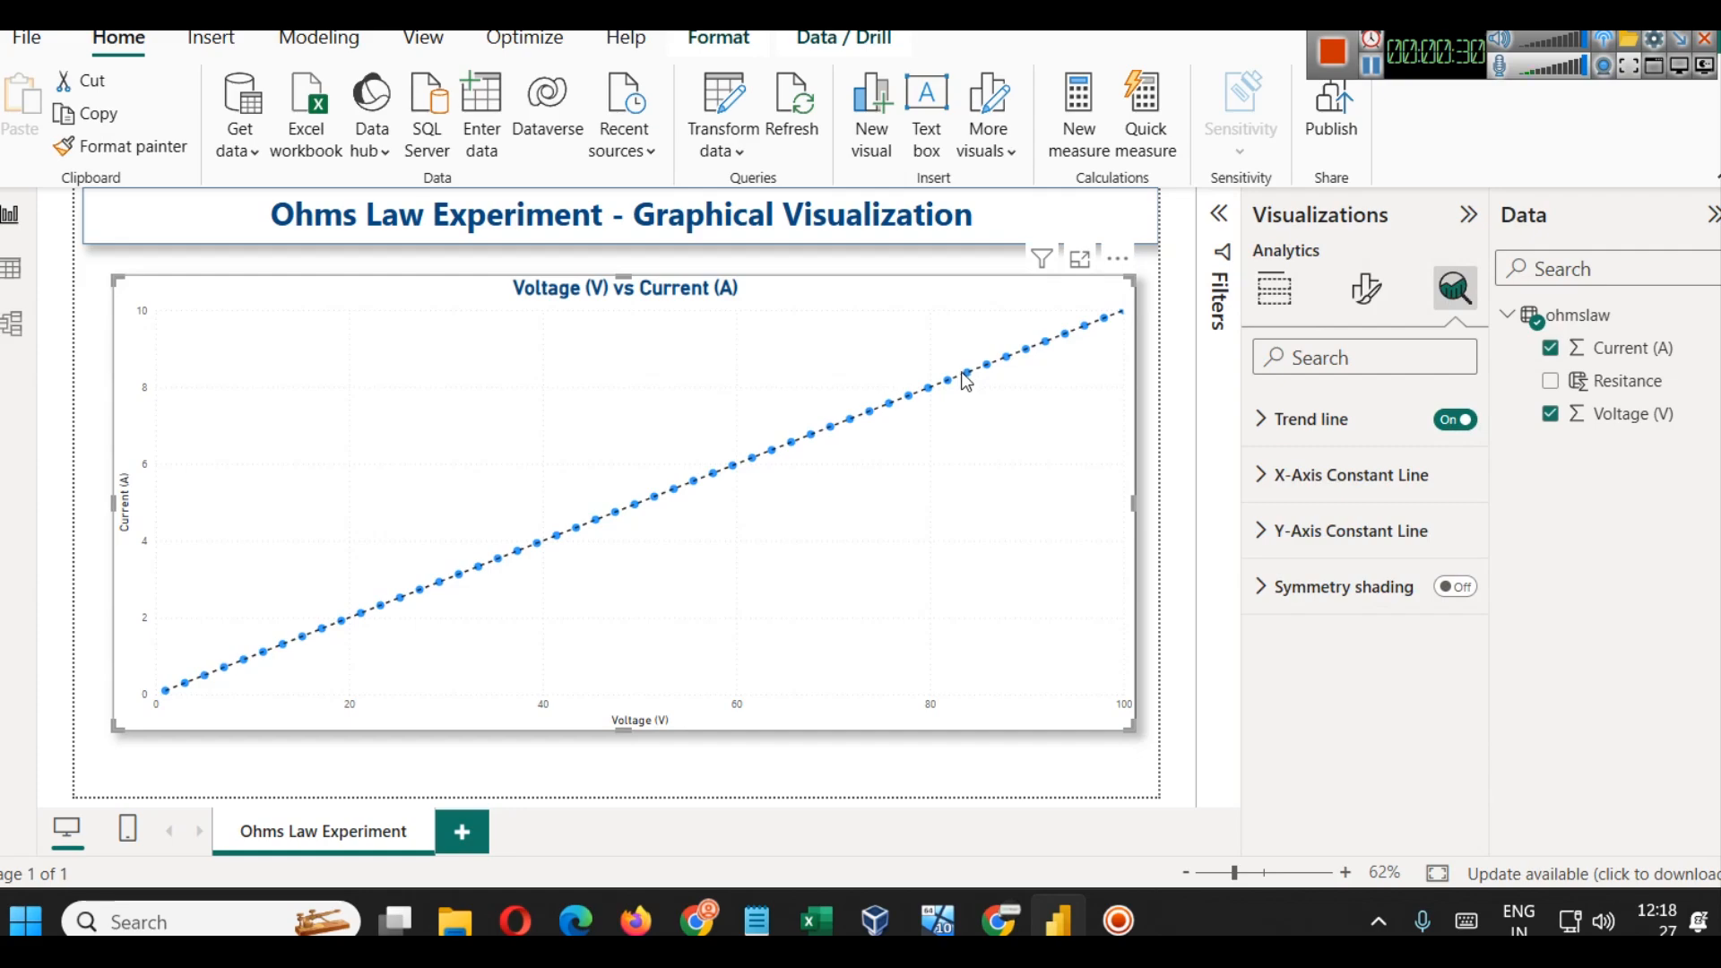
pyautogui.click(904, 769)
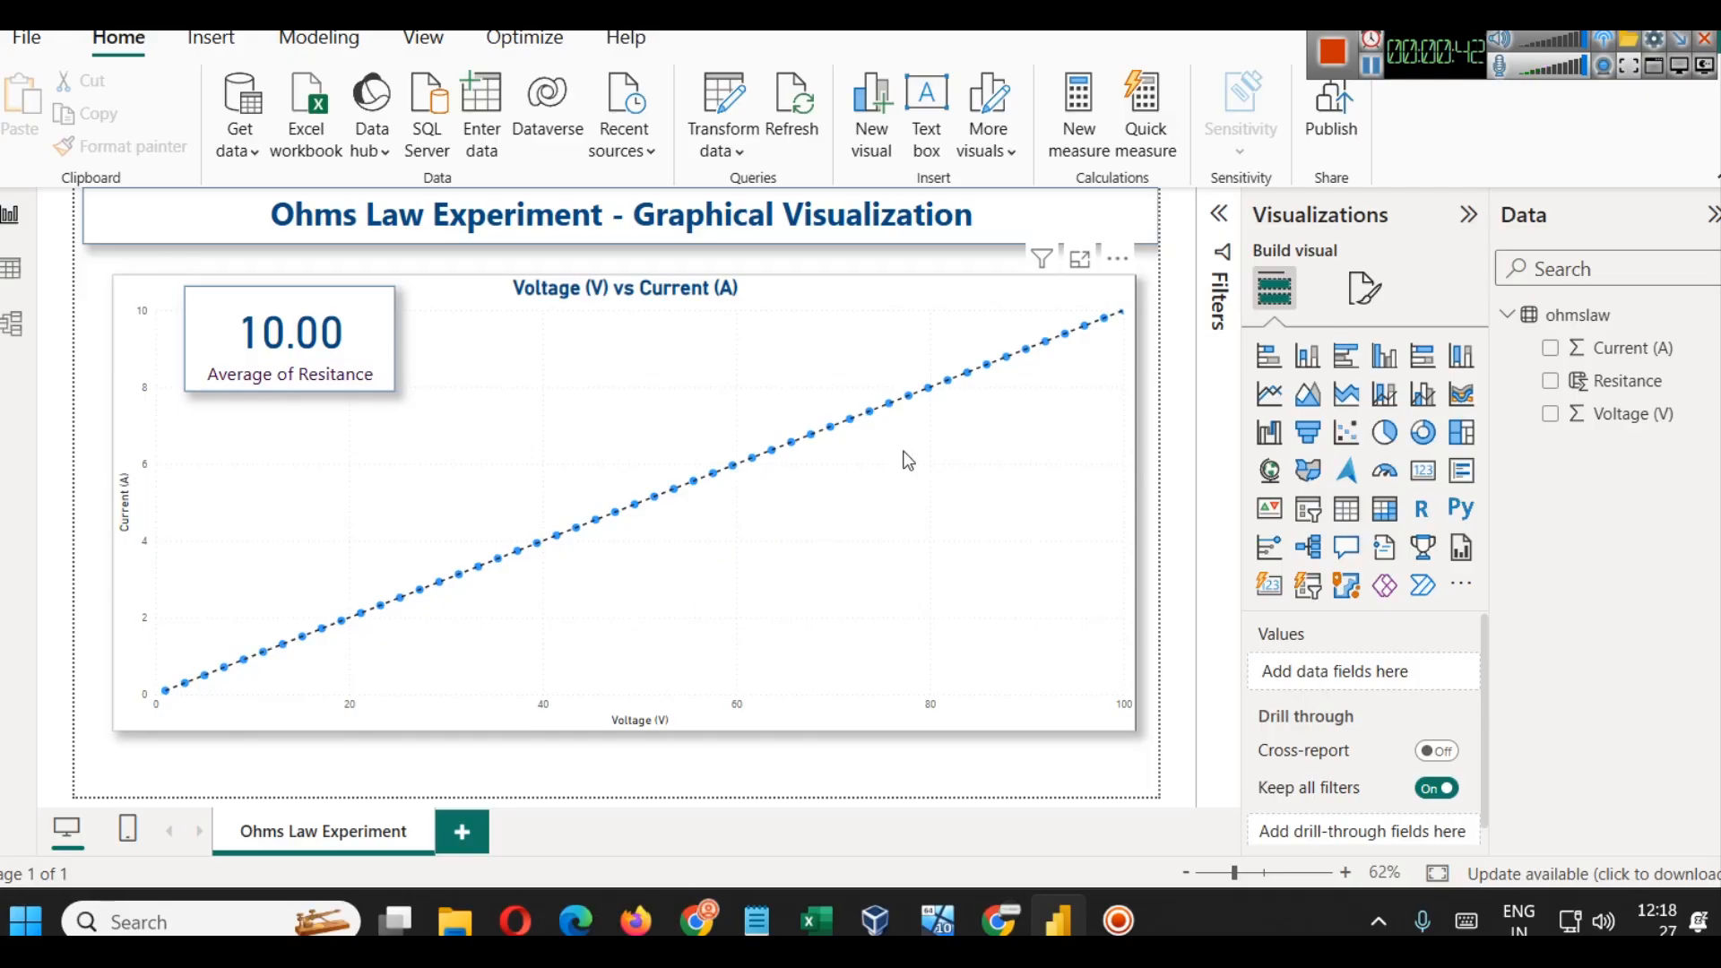
# Step: Review the Voltage, Current and Resitance columns of the ohmslaw table and return to the report
pyautogui.click(10, 268)
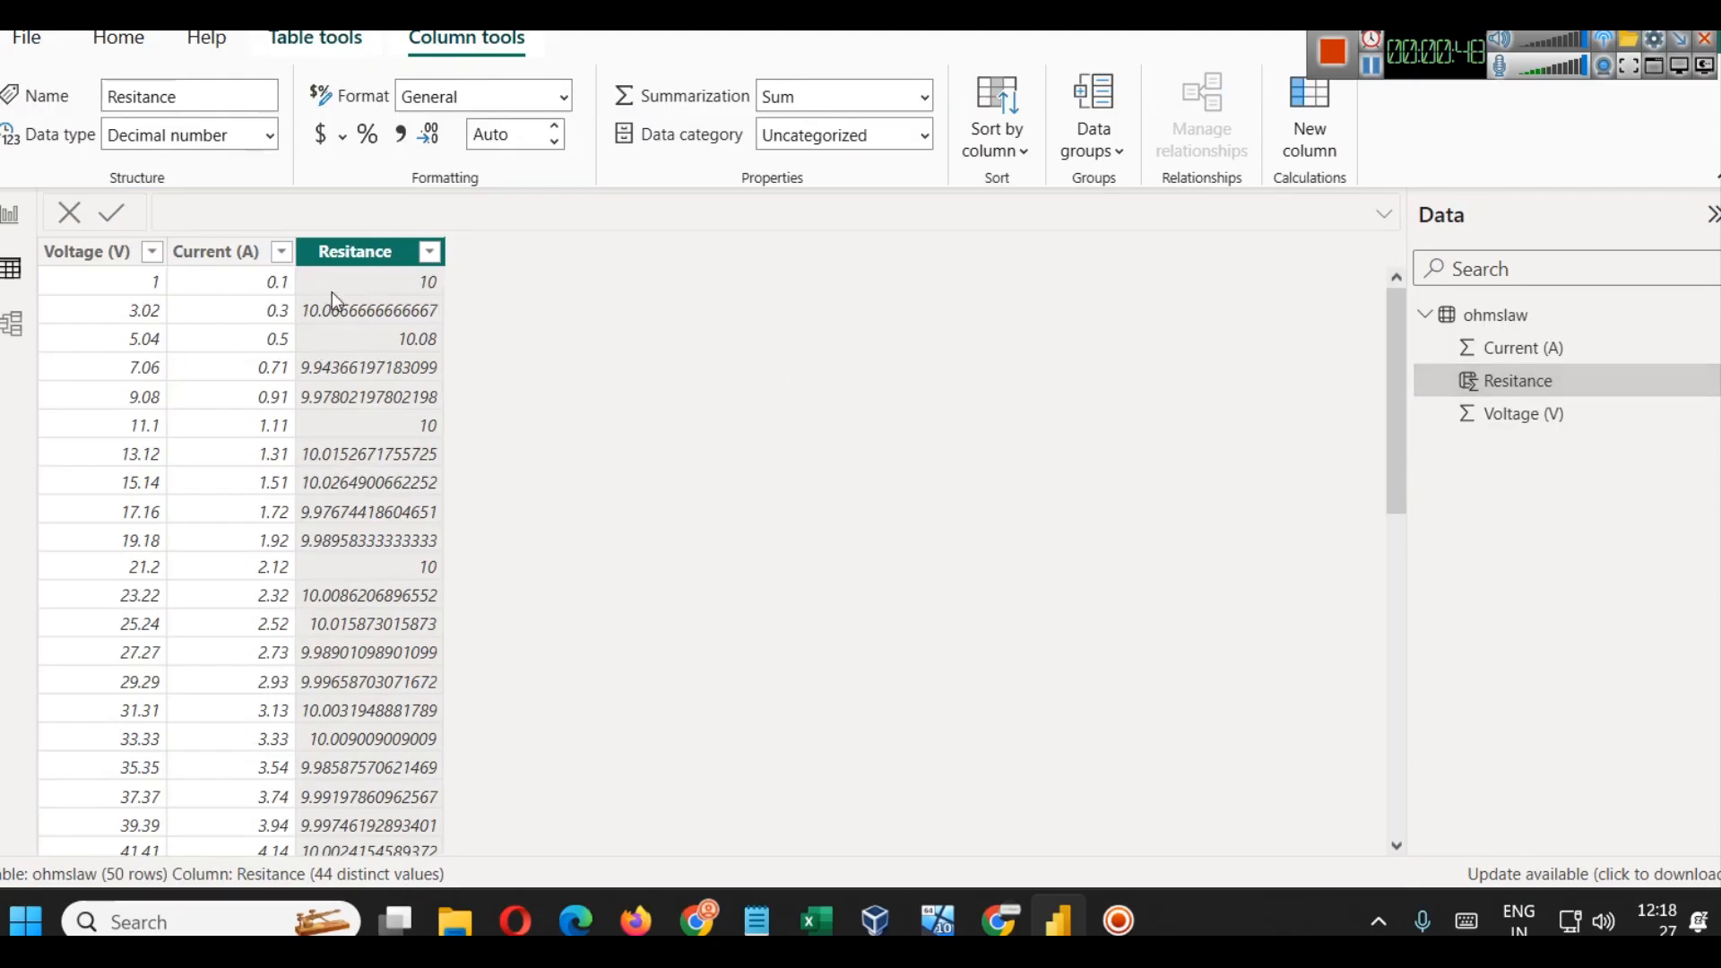
pyautogui.click(10, 215)
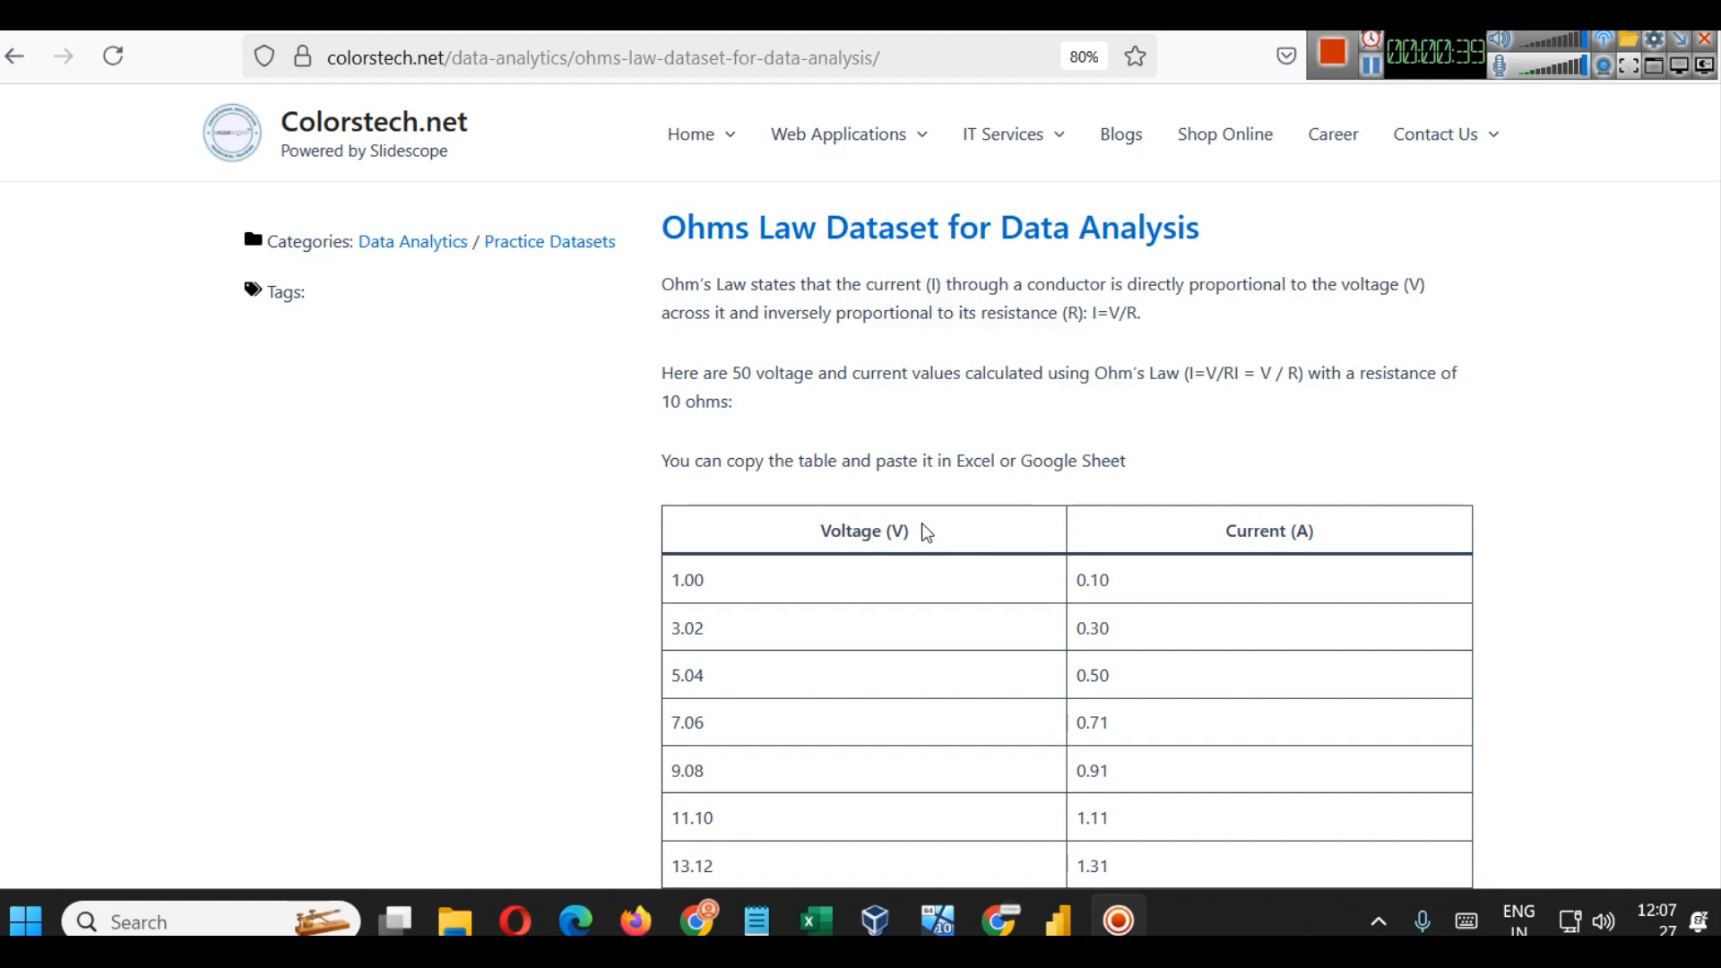
# Step: Launch Excel through the Run dialog and maximize the blank workbook, leaving its sheet empty
pyautogui.press('super+r')
pyautogui.write('wx')
pyautogui.hotkey('ctrl', 'a')
pyautogui.write('exce')
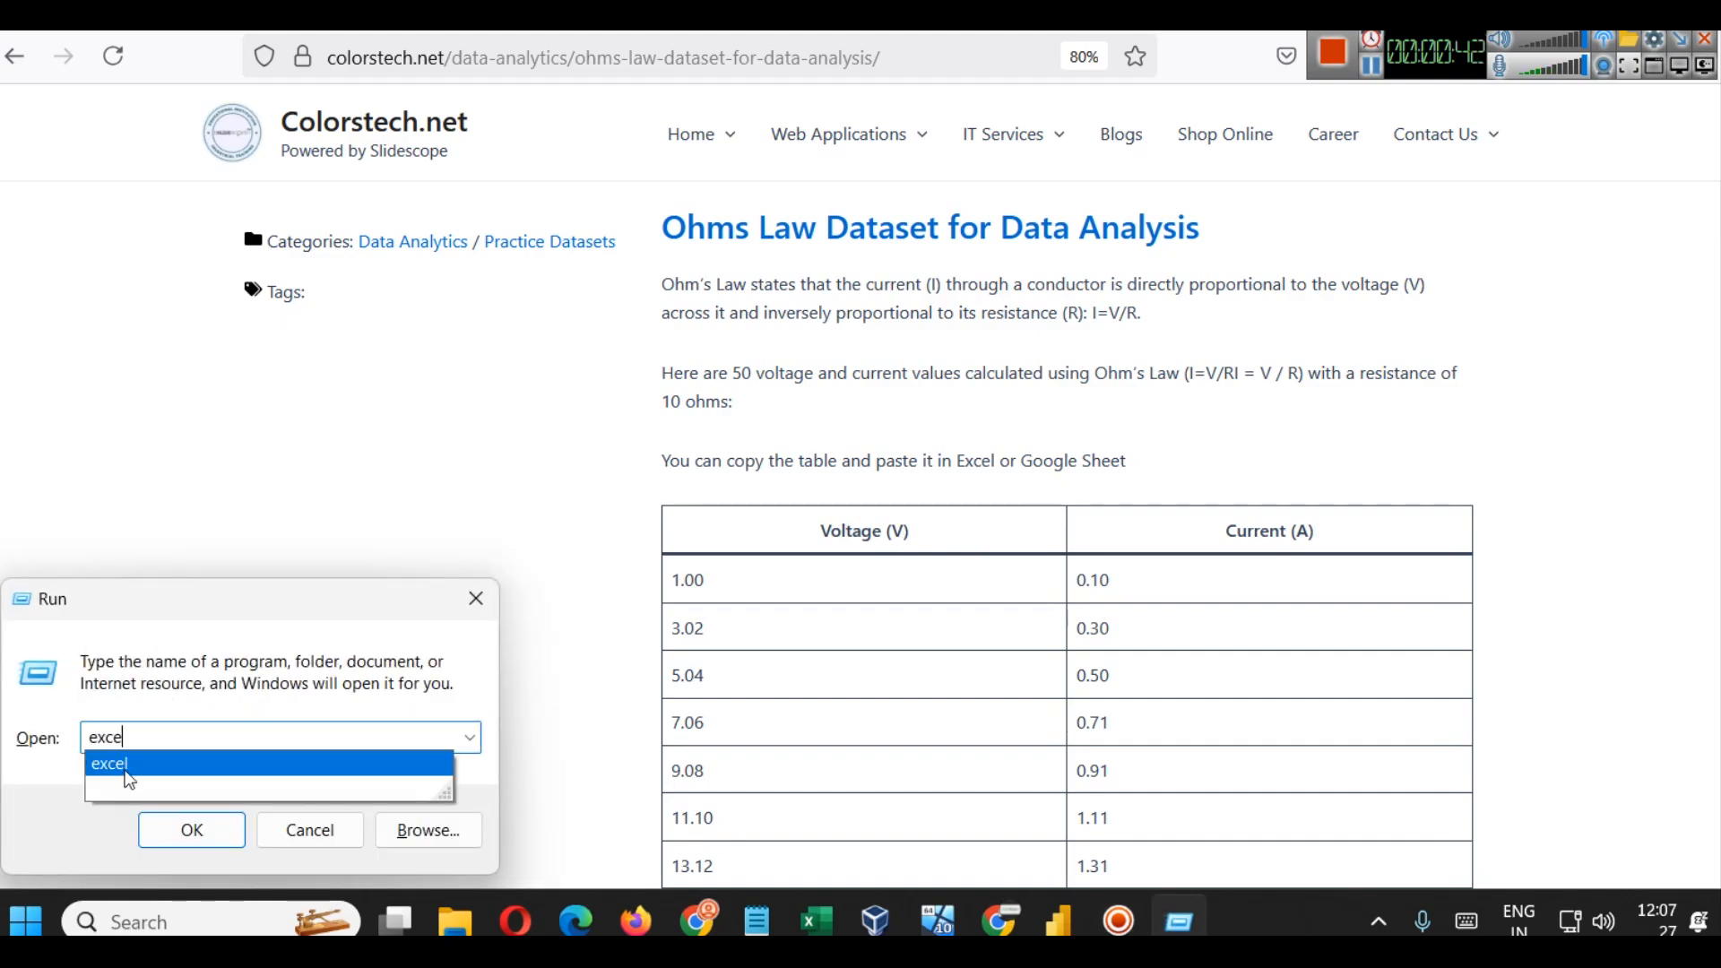
pyautogui.click(126, 768)
pyautogui.click(190, 827)
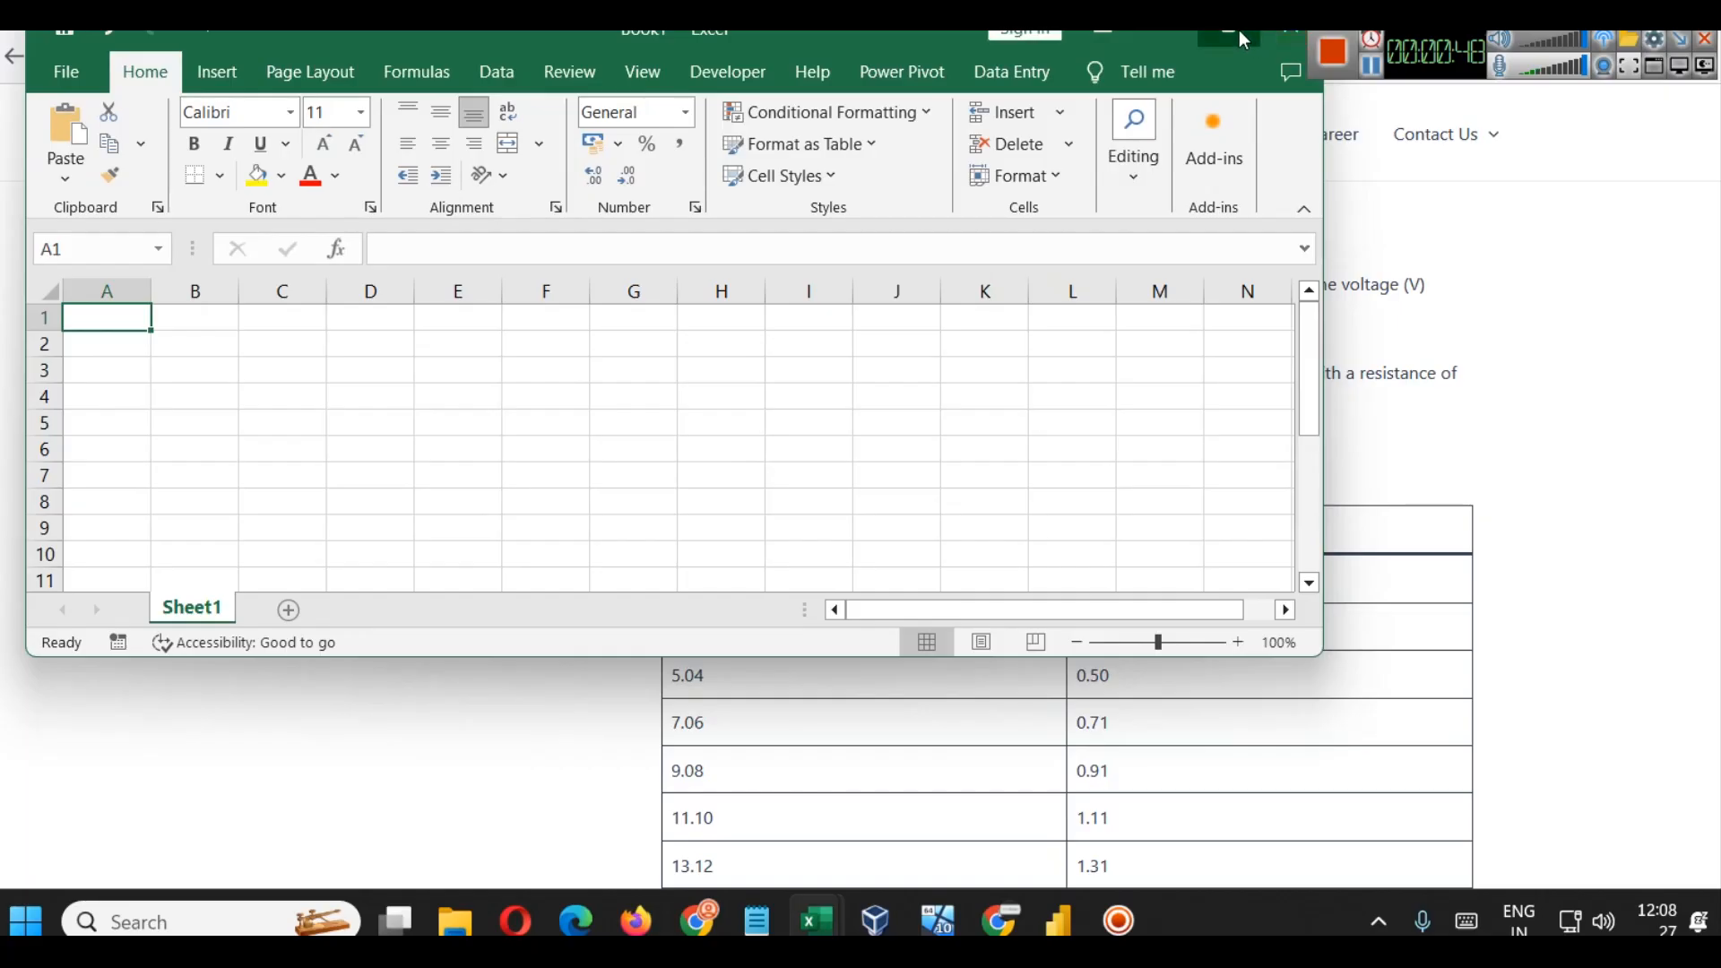
pyautogui.click(1229, 40)
pyautogui.write('https://colorstech.net/data-analytics/ohms-law-dataset-for-data-analysis/')
pyautogui.press('Delete')
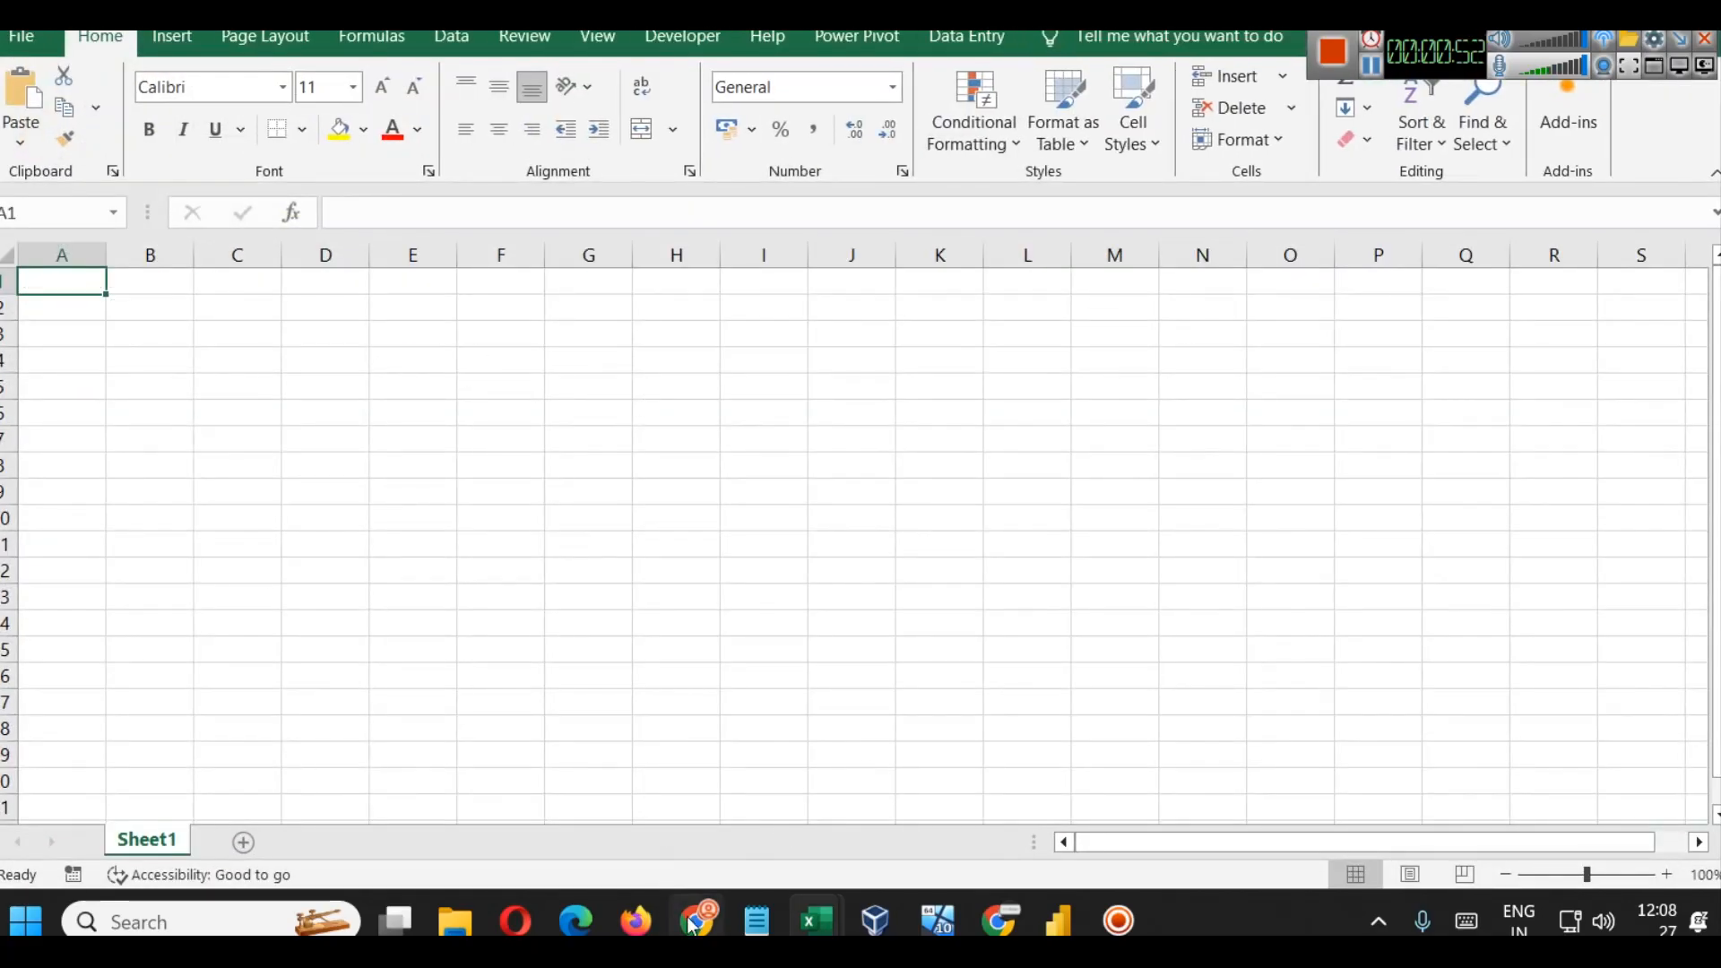
# Step: Switch to the Firefox page with the Ohms Law dataset and copy the whole Voltage (V) and Current (A) table
pyautogui.moveTo(636, 920)
pyautogui.click(627, 802)
pyautogui.moveTo(795, 534); pyautogui.dragTo(1141, 358)
pyautogui.rightClick(1104, 351)
pyautogui.click(1129, 371)
# Step: Paste the copied table at cell A1 of the Book1 workbook in Excel and widen columns A and B
pyautogui.moveTo(816, 920)
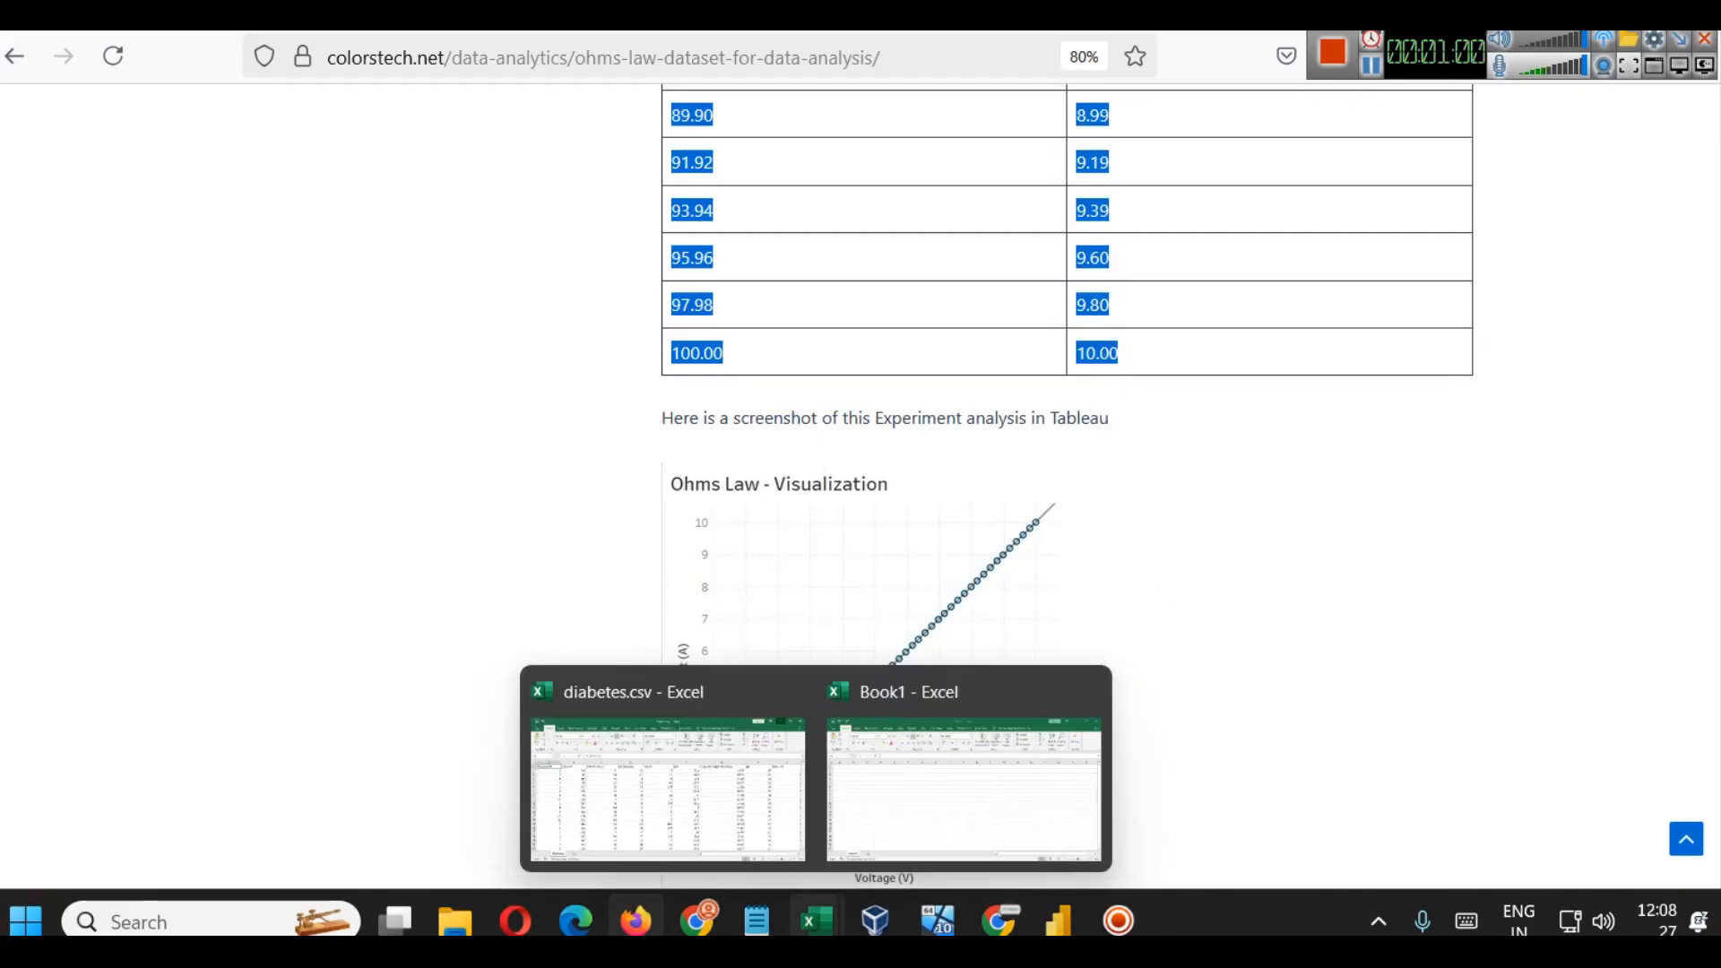
pyautogui.click(932, 798)
pyautogui.hotkey('ctrl', 'v')
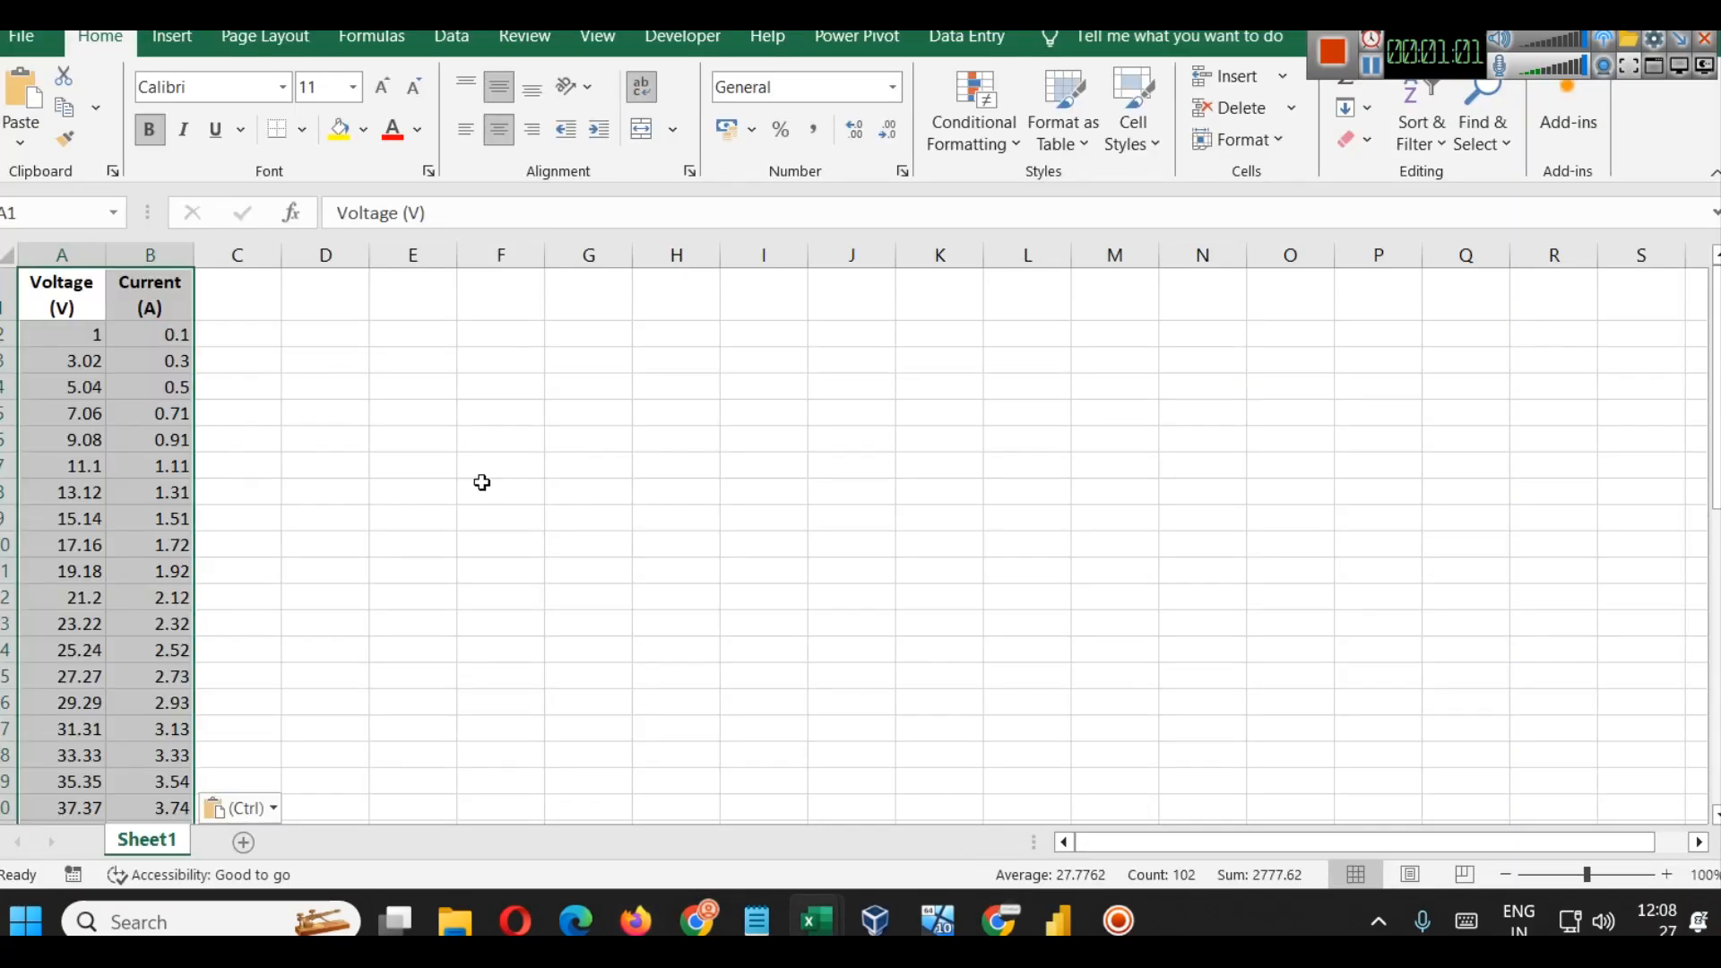
pyautogui.doubleClick(194, 254)
pyautogui.moveTo(108, 258); pyautogui.dragTo(182, 257)
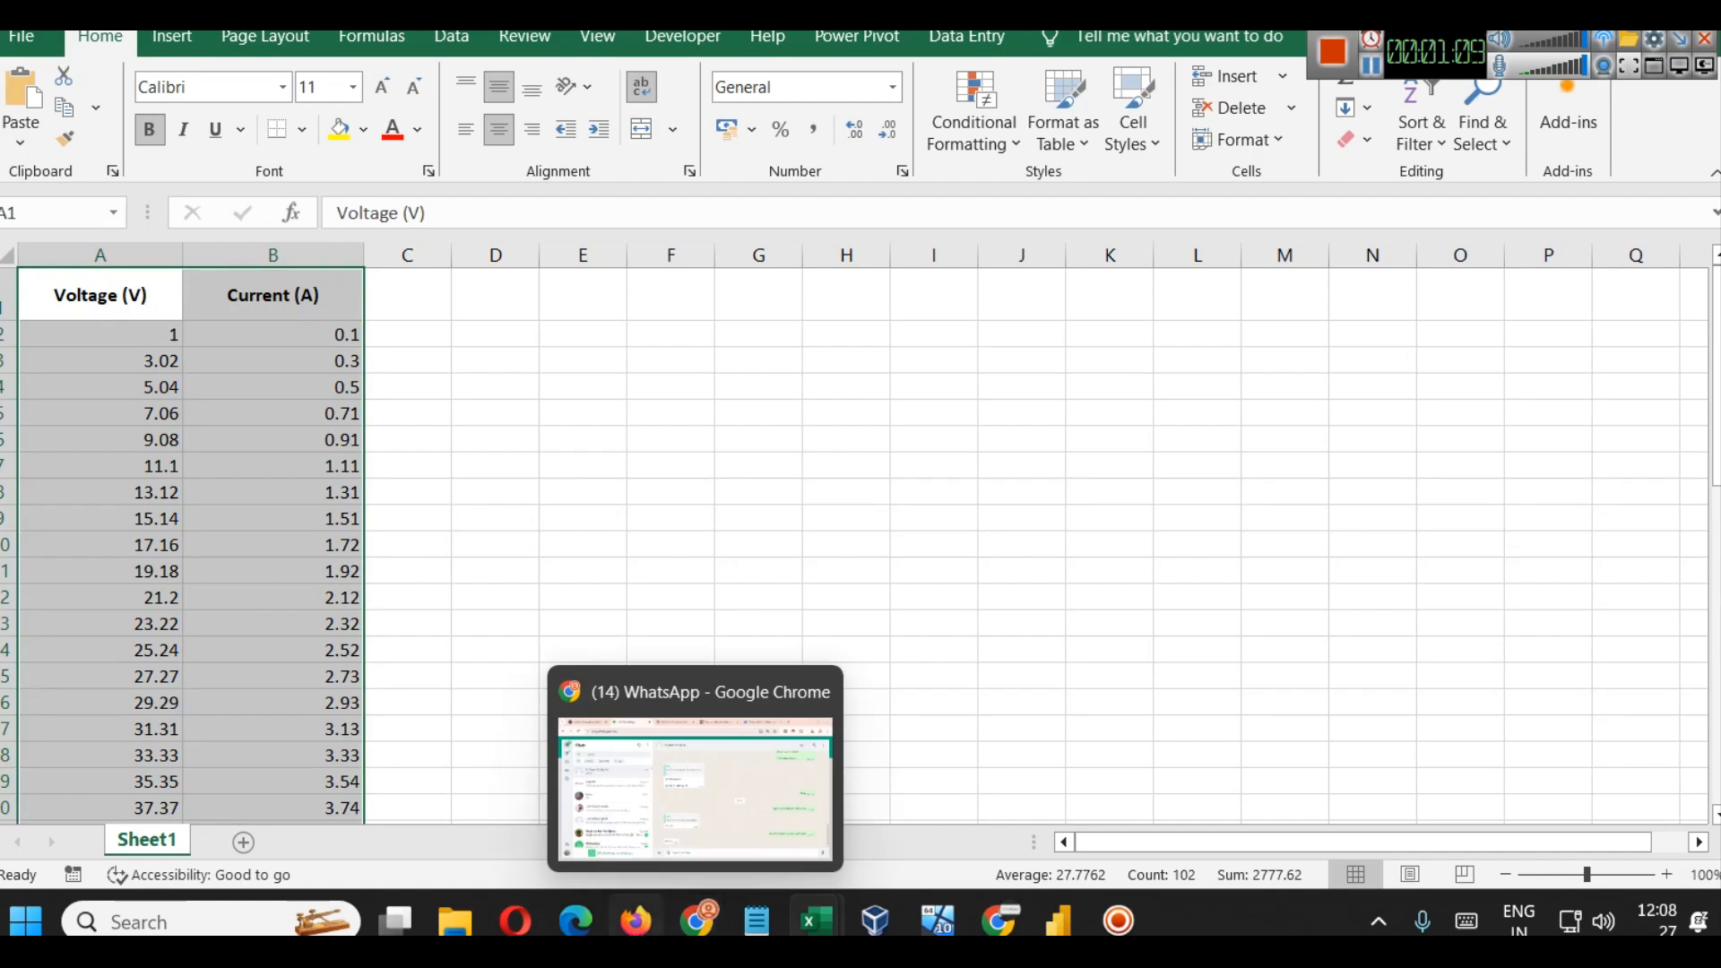
# Step: Return to the dataset web page in Firefox and review the Ohm's Law description above the table
pyautogui.click(636, 921)
pyautogui.scroll(10, 896, 475)
pyautogui.scroll(15, 901, 484)
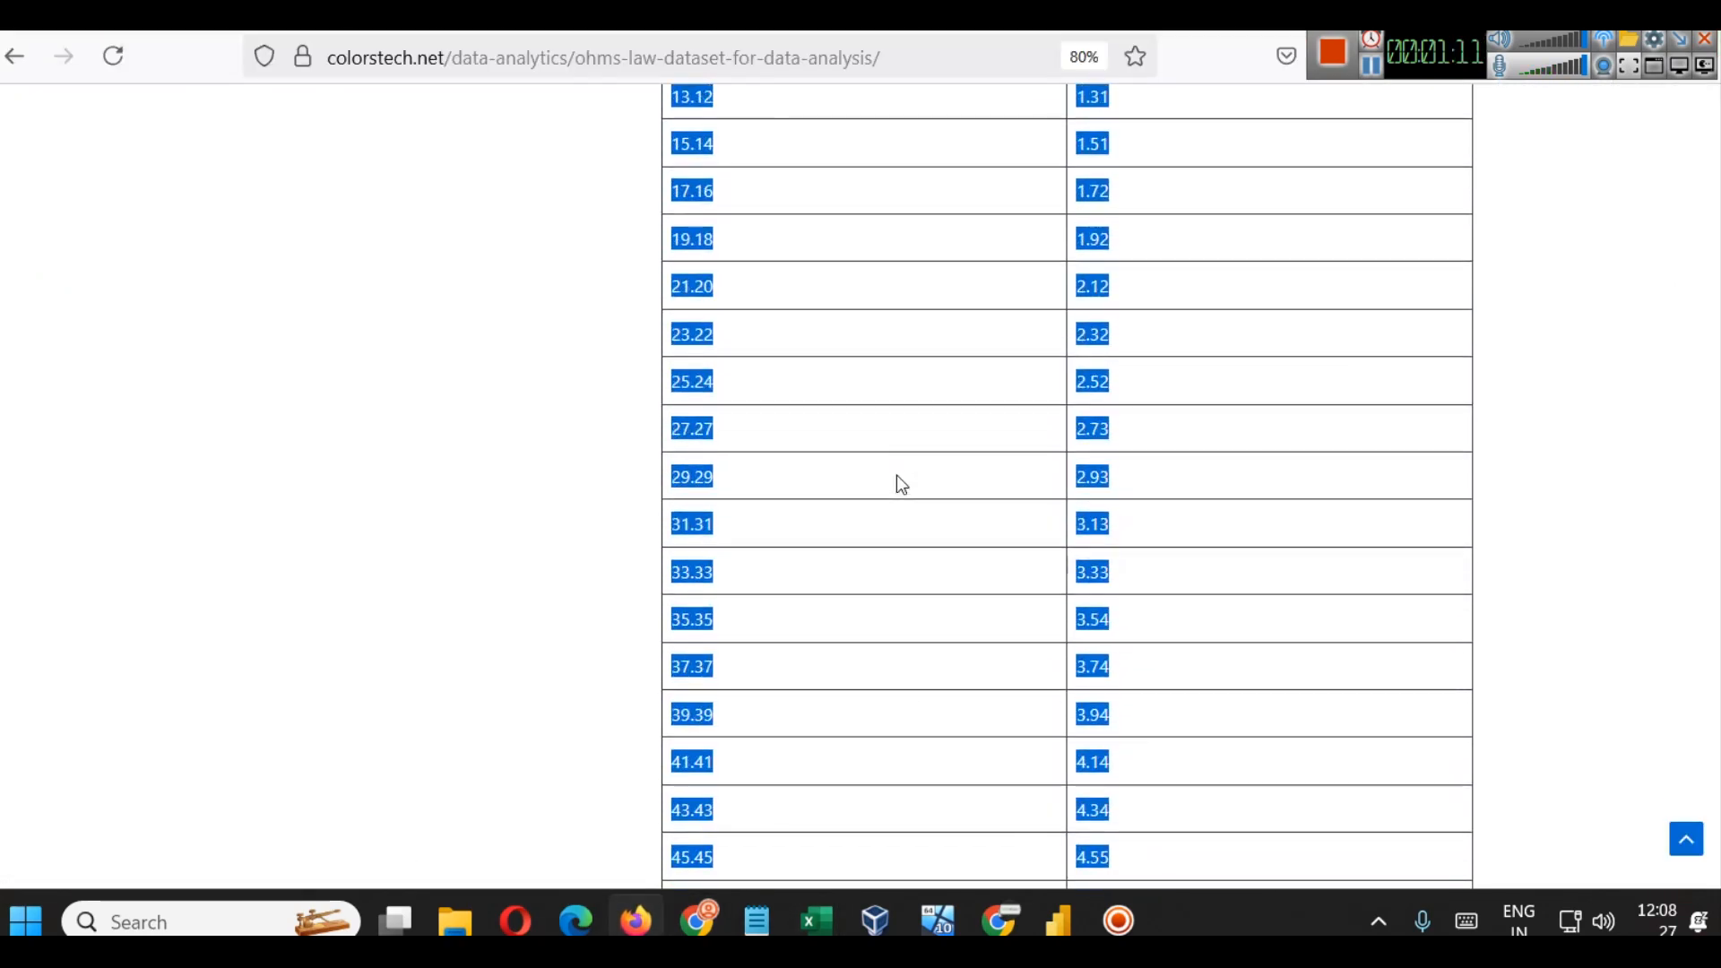
pyautogui.click(1104, 352)
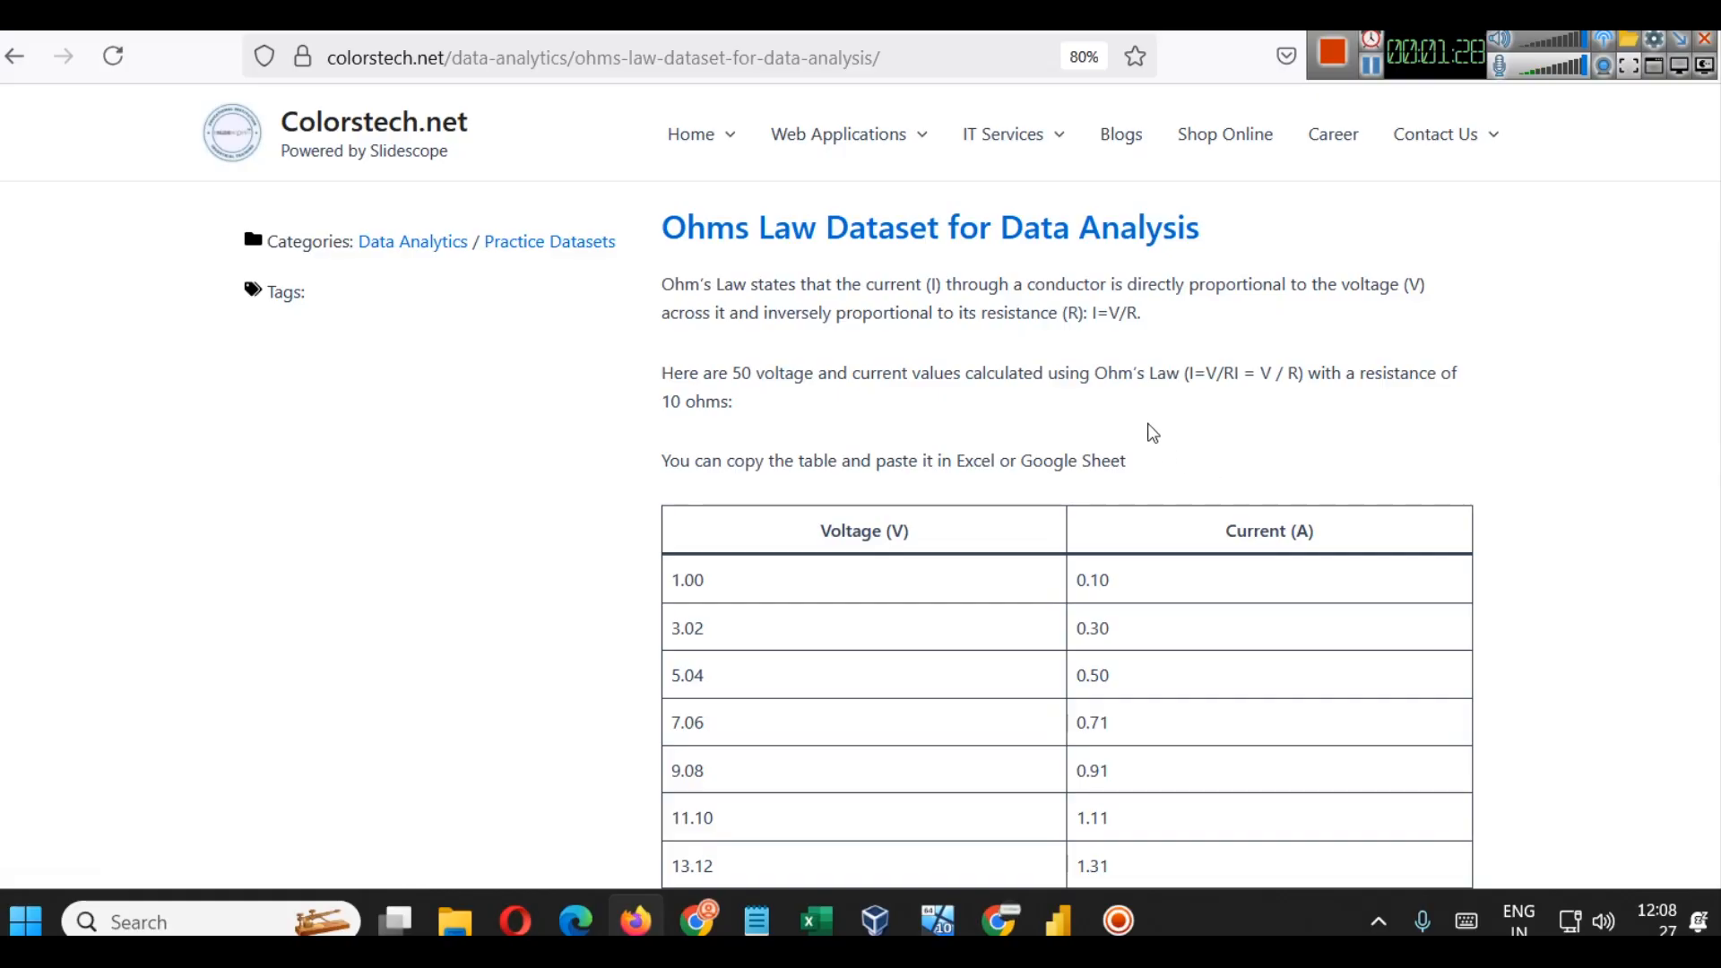
pyautogui.moveTo(1426, 114)
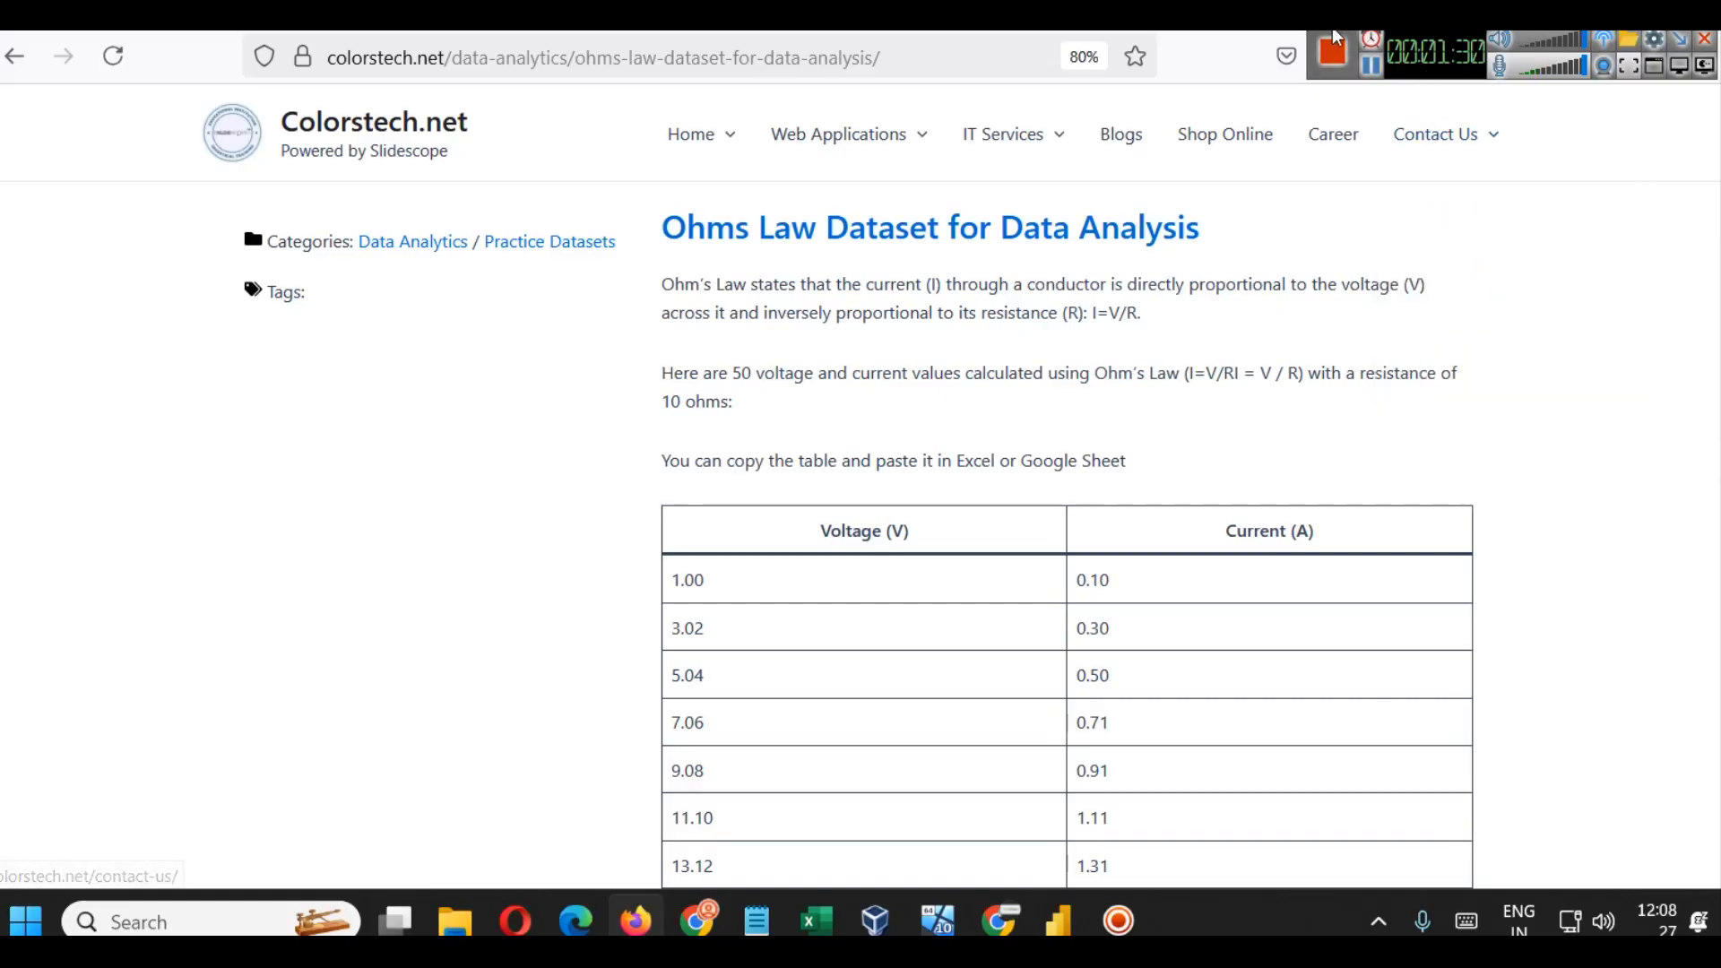
pyautogui.click(1371, 64)
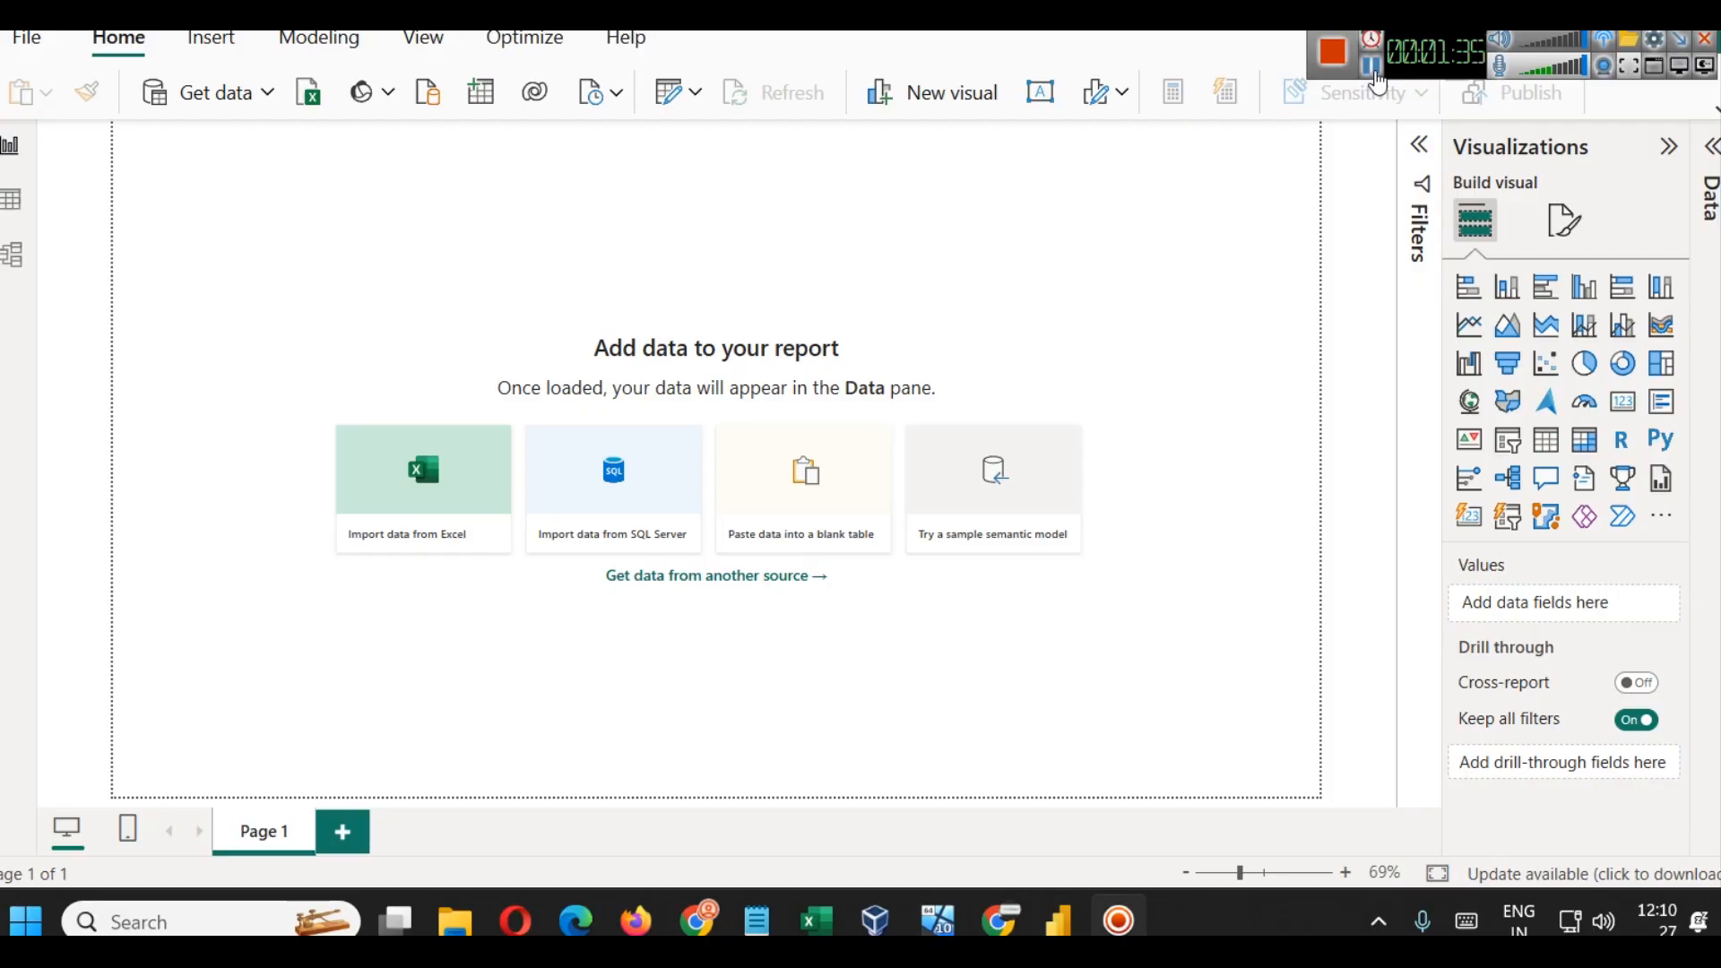
# Step: Insert a text box in the Power BI report and resize it into a thin banner across the top of Page 1
pyautogui.click(1039, 92)
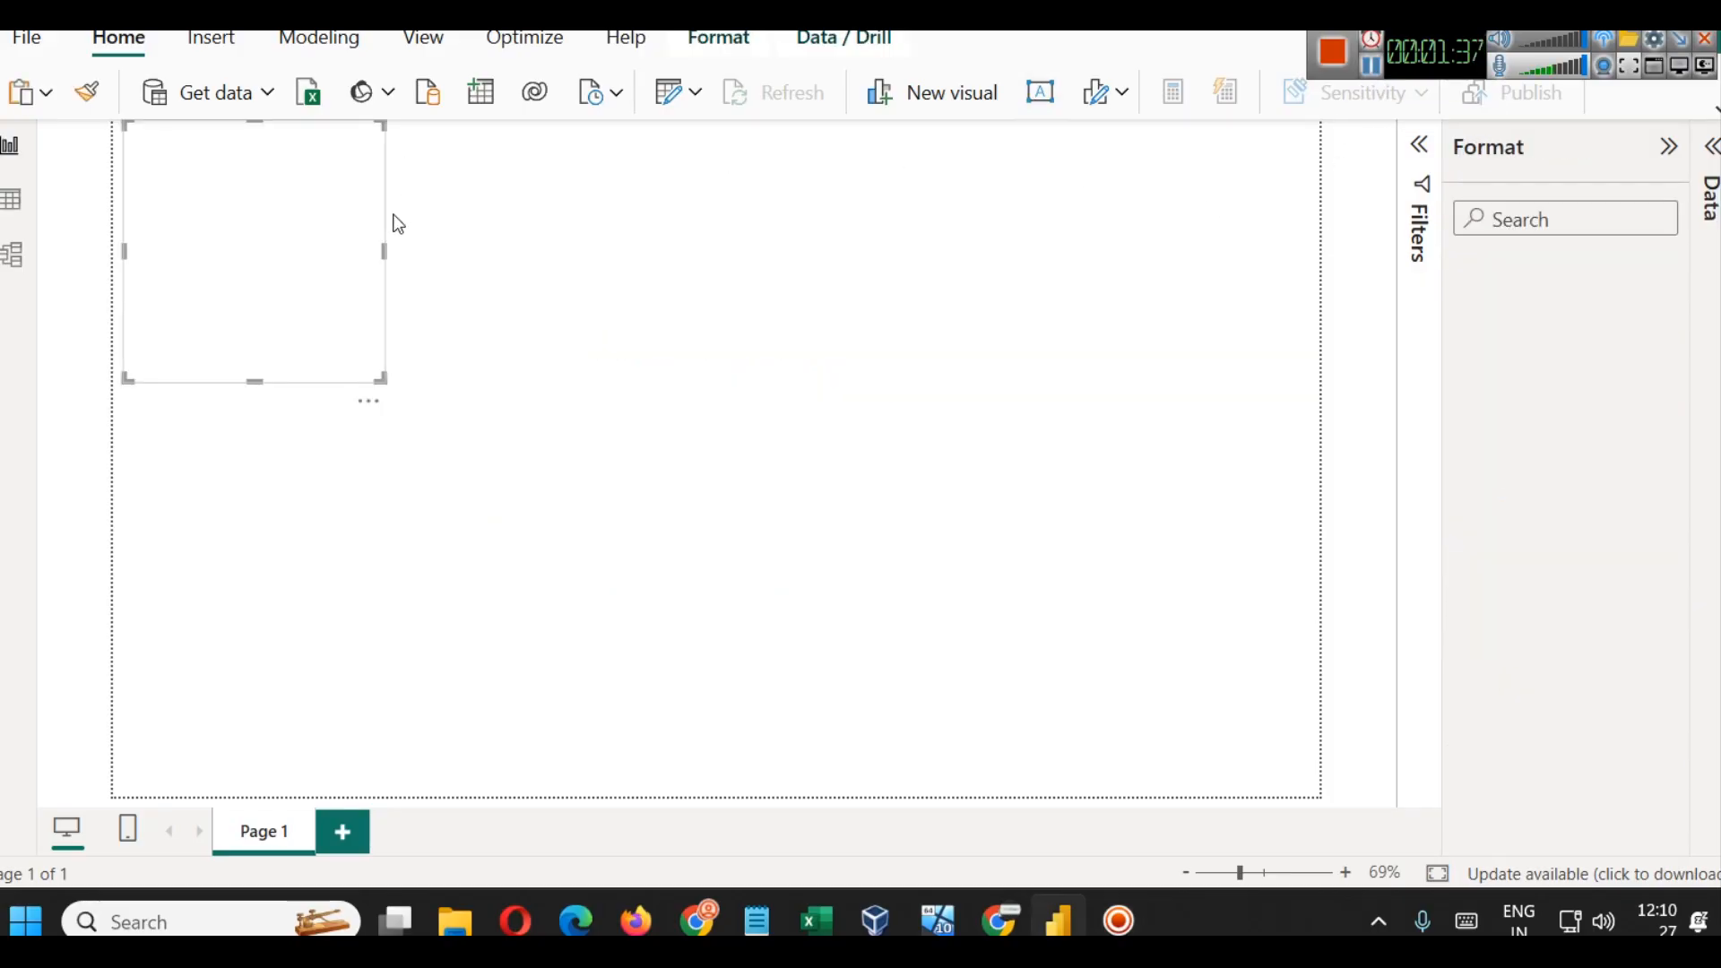
pyautogui.moveTo(257, 382); pyautogui.dragTo(264, 192)
pyautogui.moveTo(383, 158); pyautogui.dragTo(1342, 153)
# Step: Enter "Ohms Law Experiment - Graphical Visualization" as the text of the banner text box
pyautogui.click(969, 153)
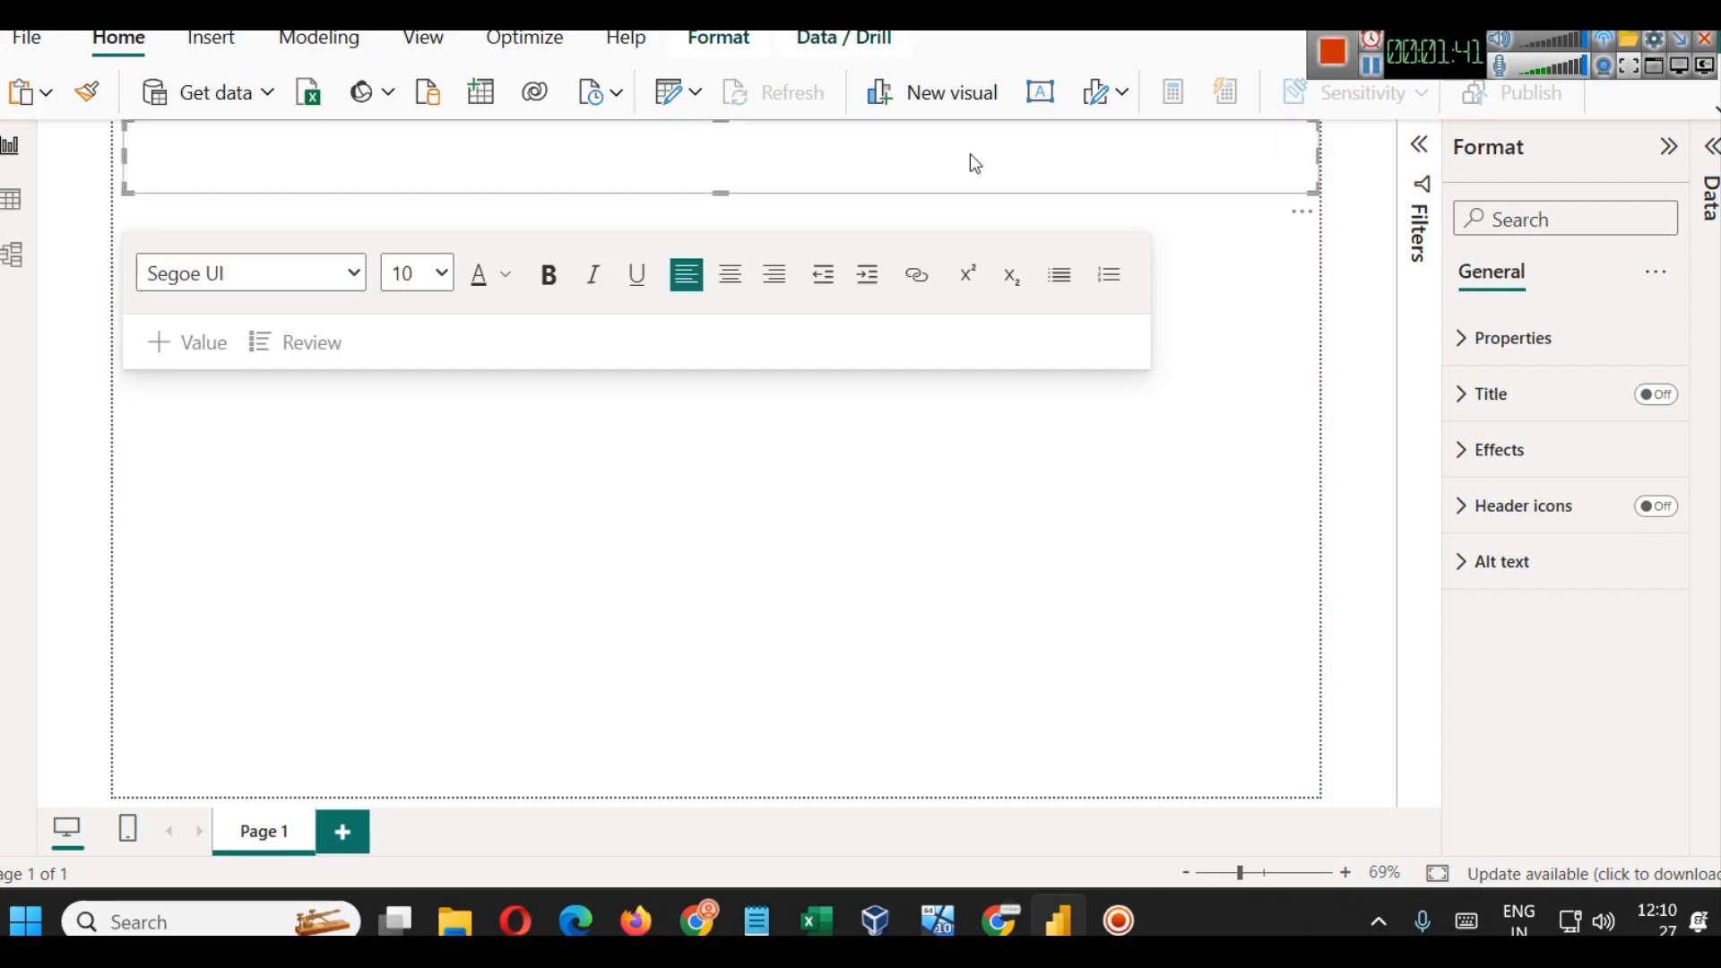
pyautogui.write('OHM')
pyautogui.hotkey('ctrl', 'a')
pyautogui.press('BackSpace')
pyautogui.write('Ohms Law Experiment Re - Gra')
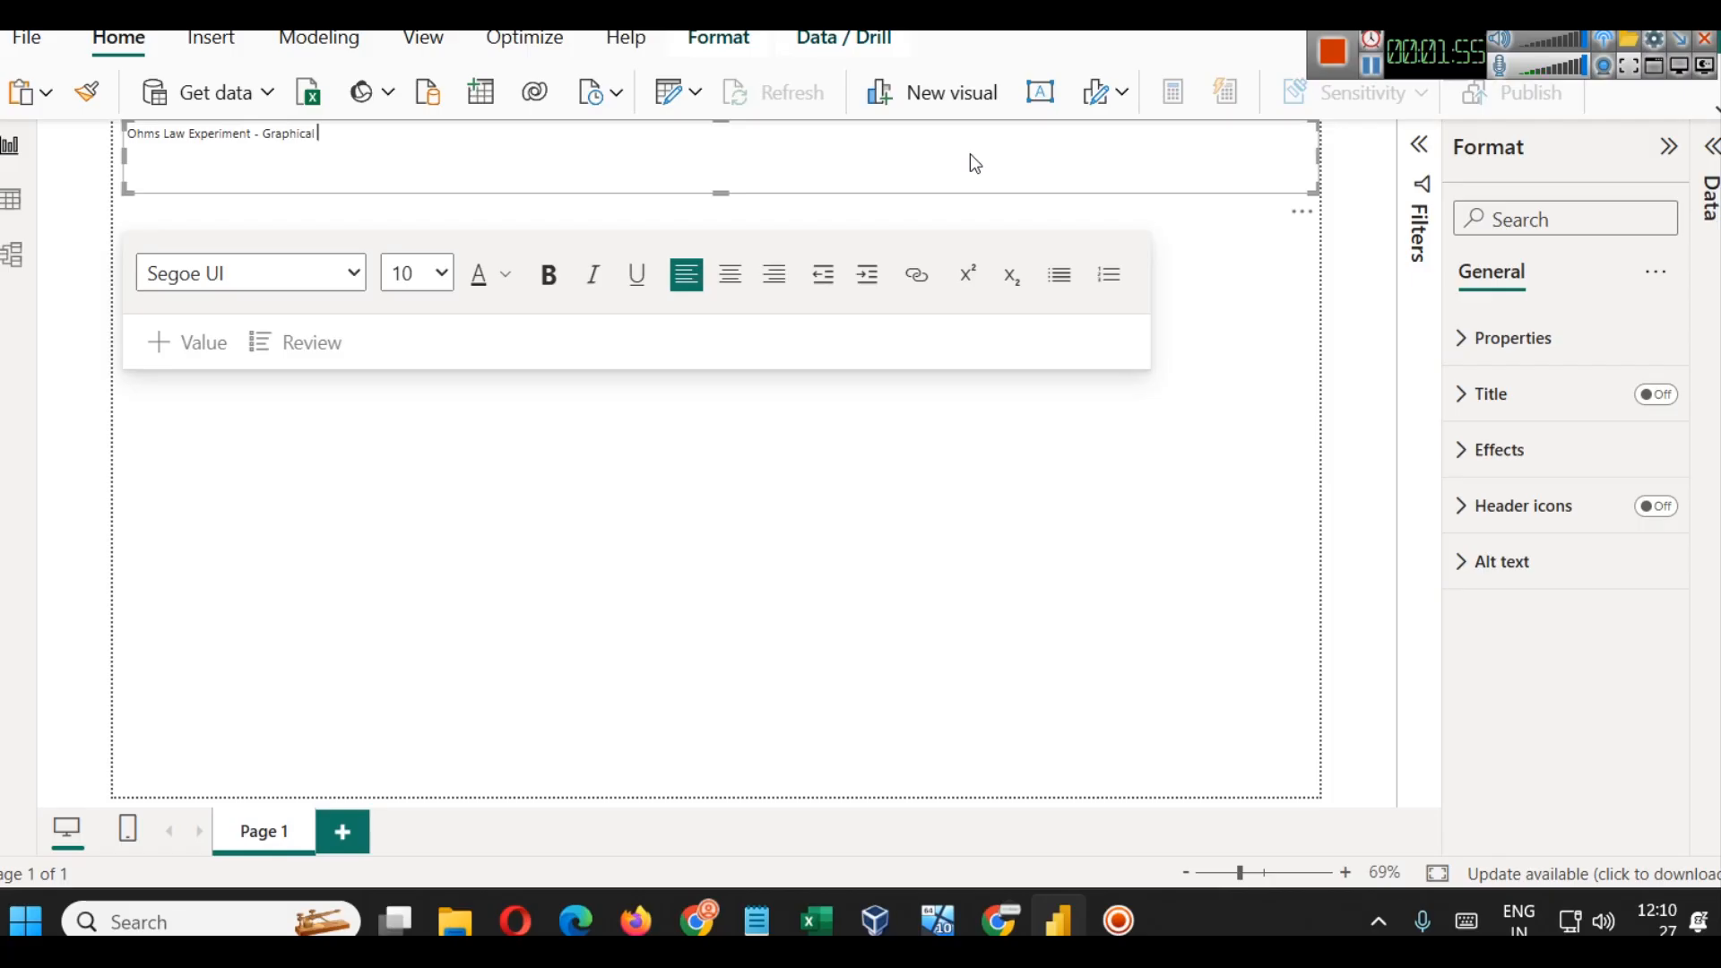
pyautogui.write('phical Visualization')
# Step: Format the banner title as centered, bold, size 28 text and slightly reduce the text box height
pyautogui.hotkey('ctrl', 'a')
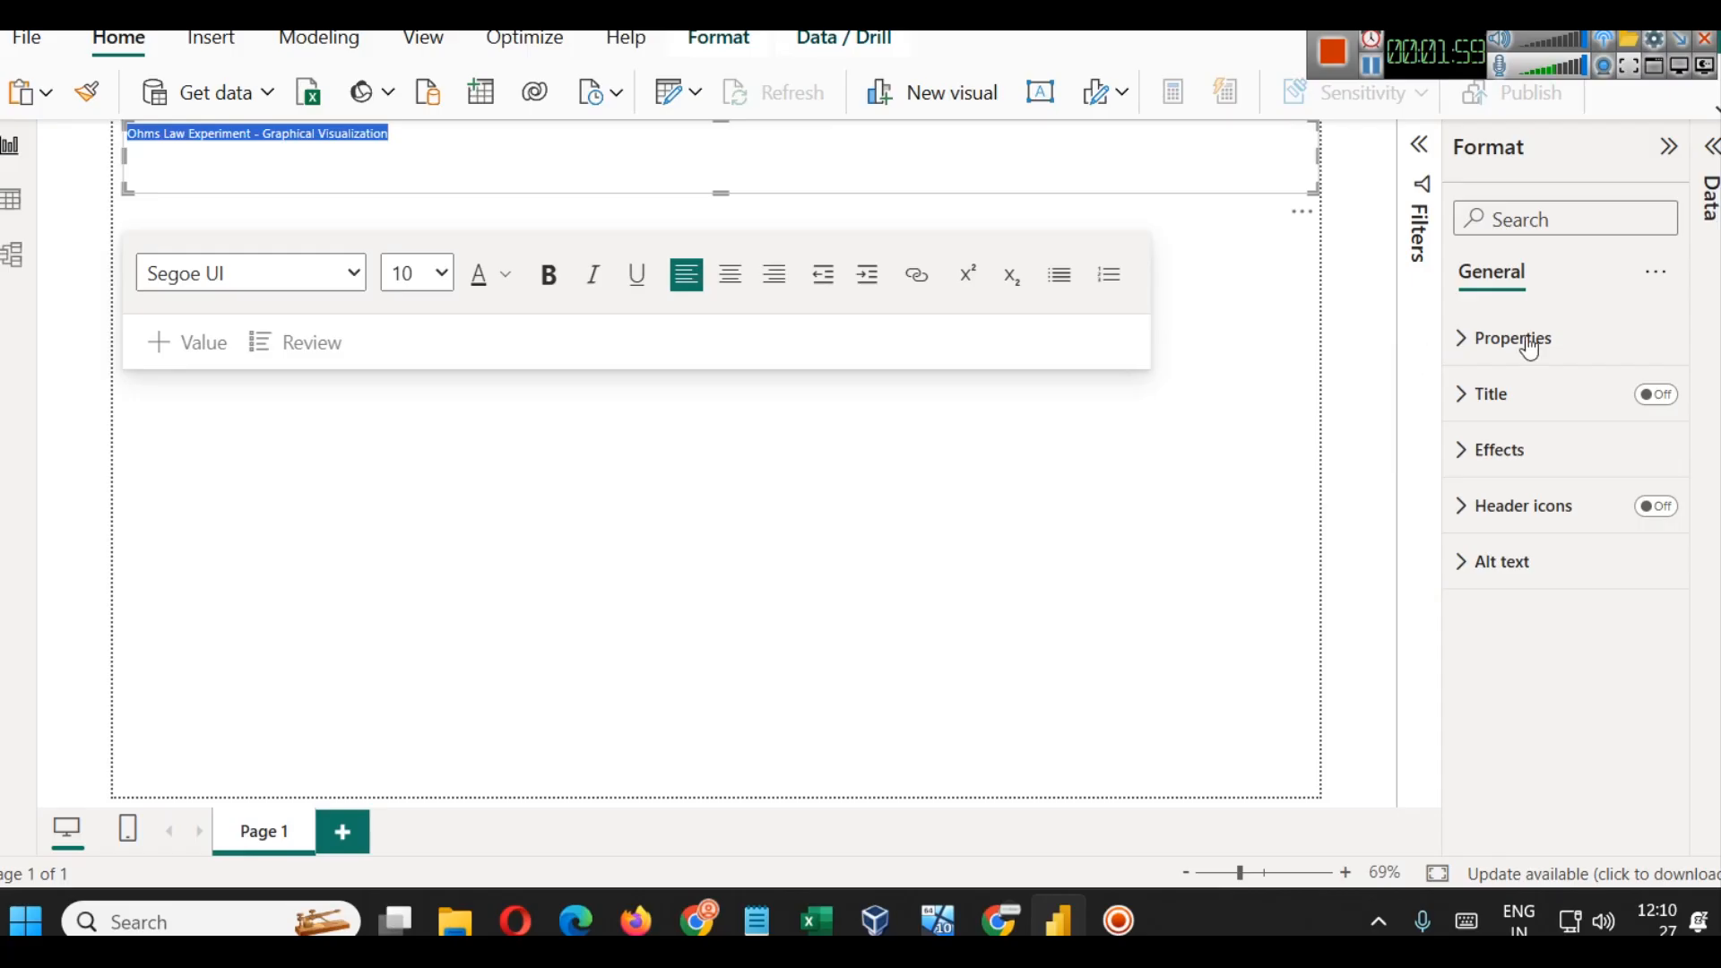
pyautogui.click(729, 274)
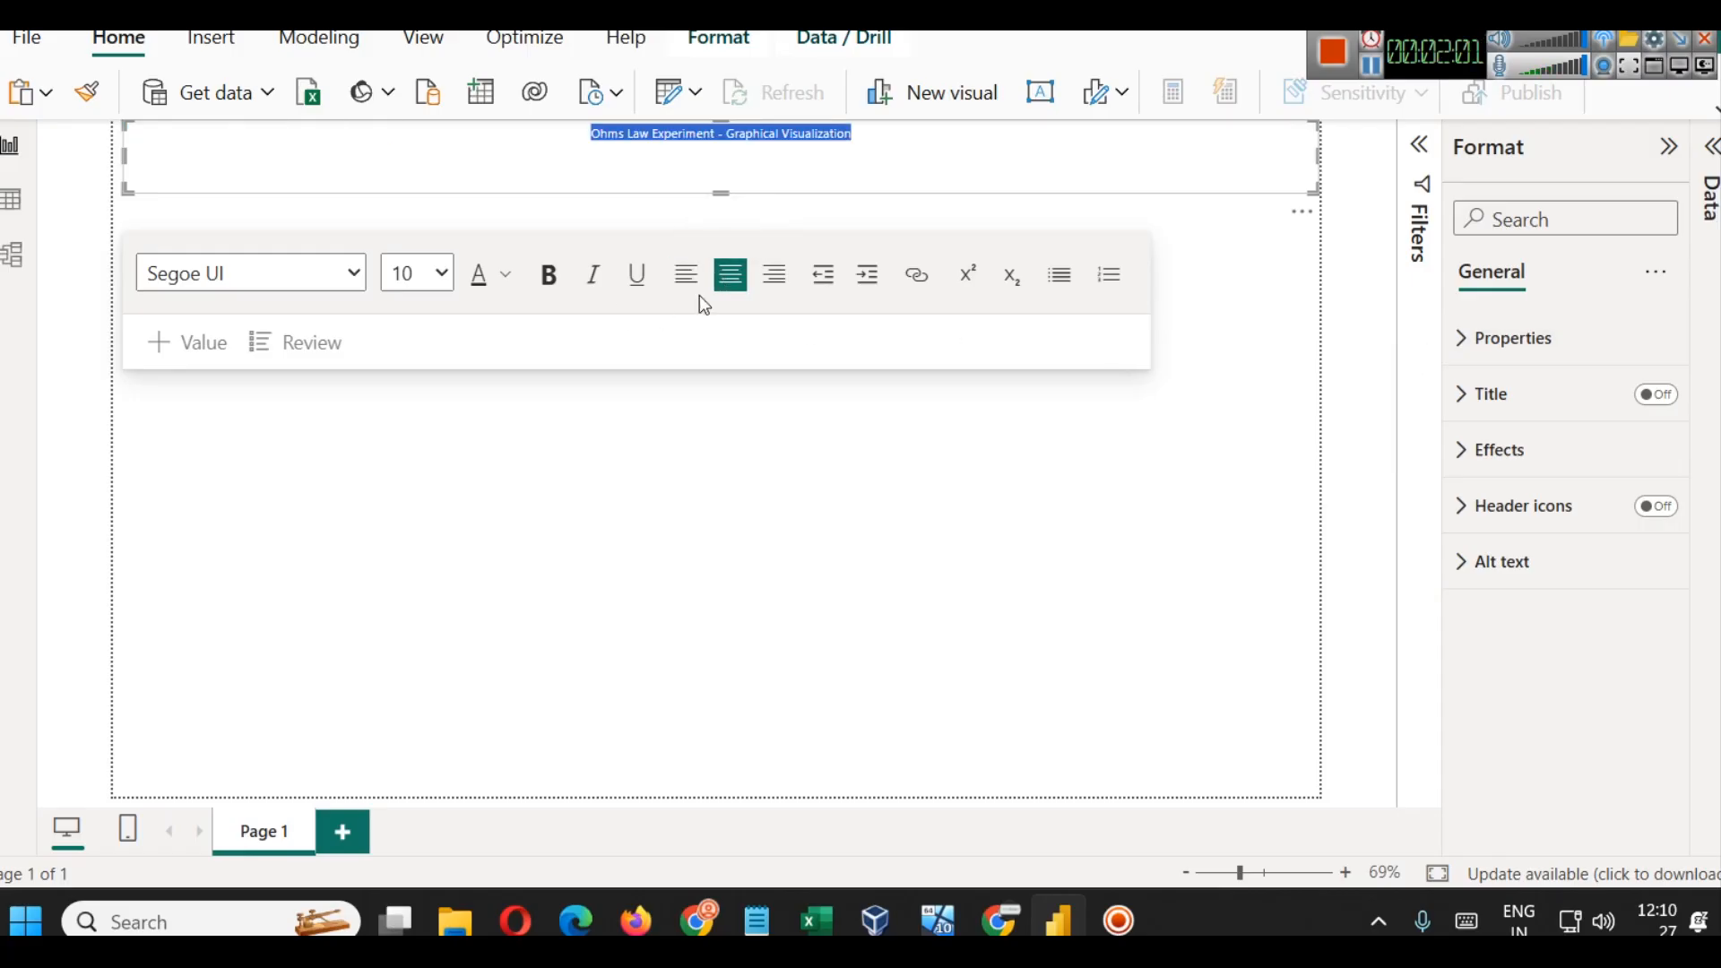
pyautogui.click(426, 278)
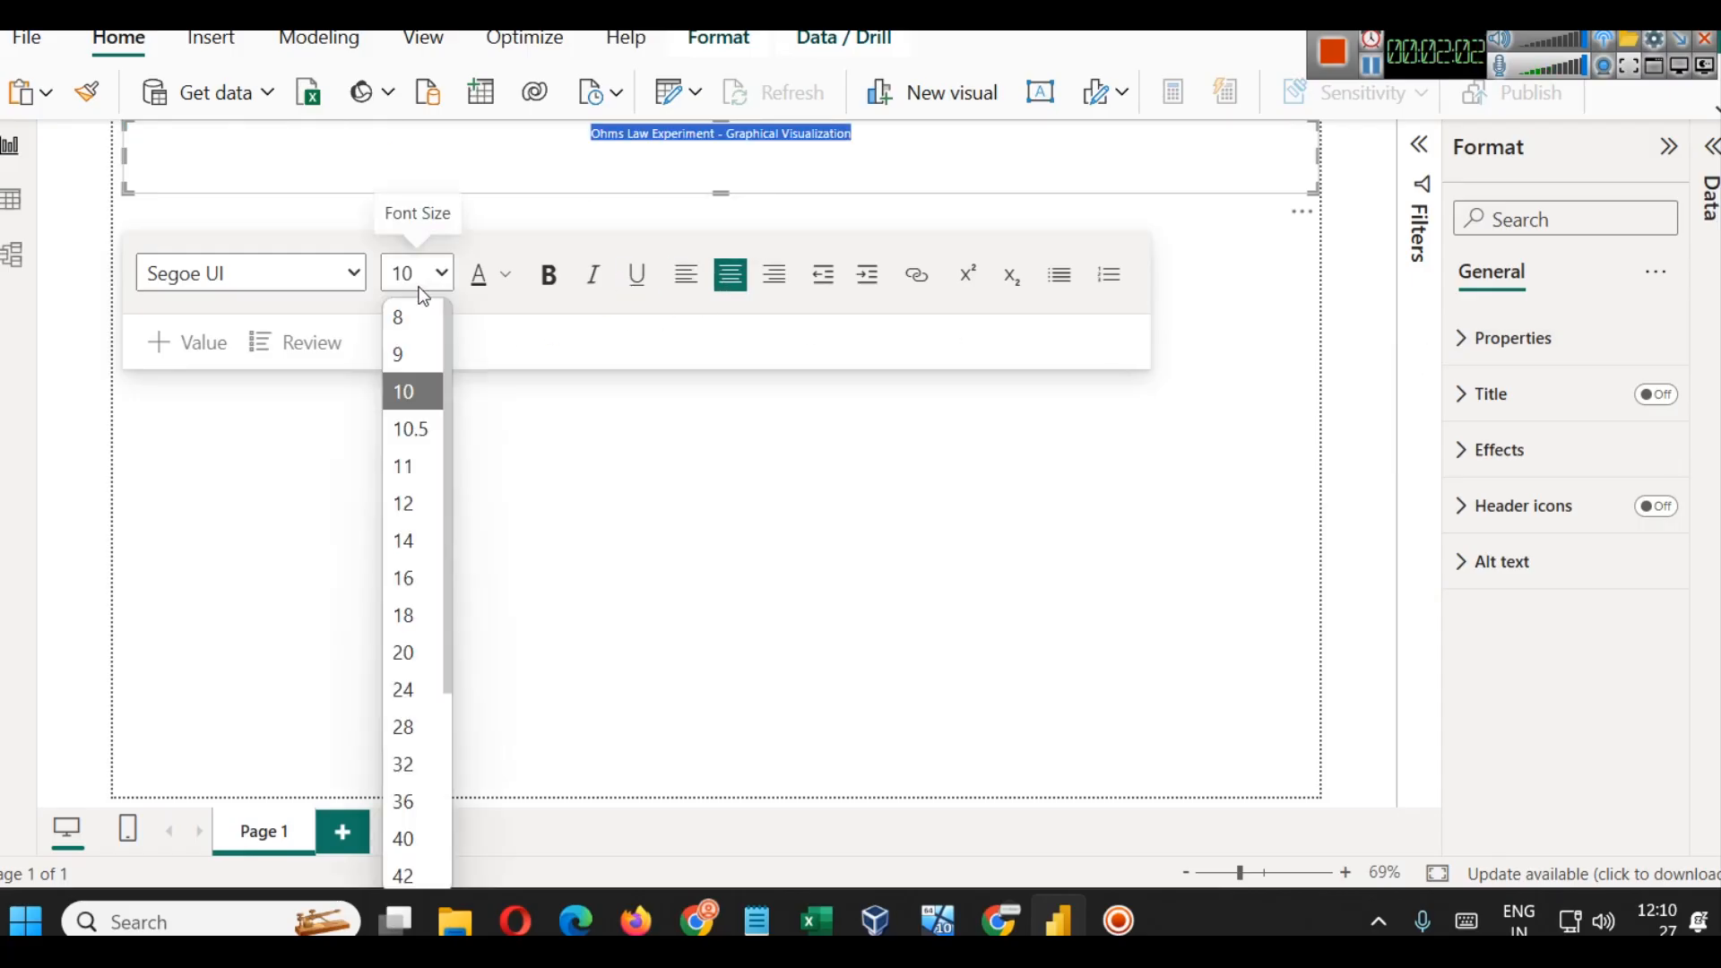
pyautogui.click(427, 729)
pyautogui.click(551, 278)
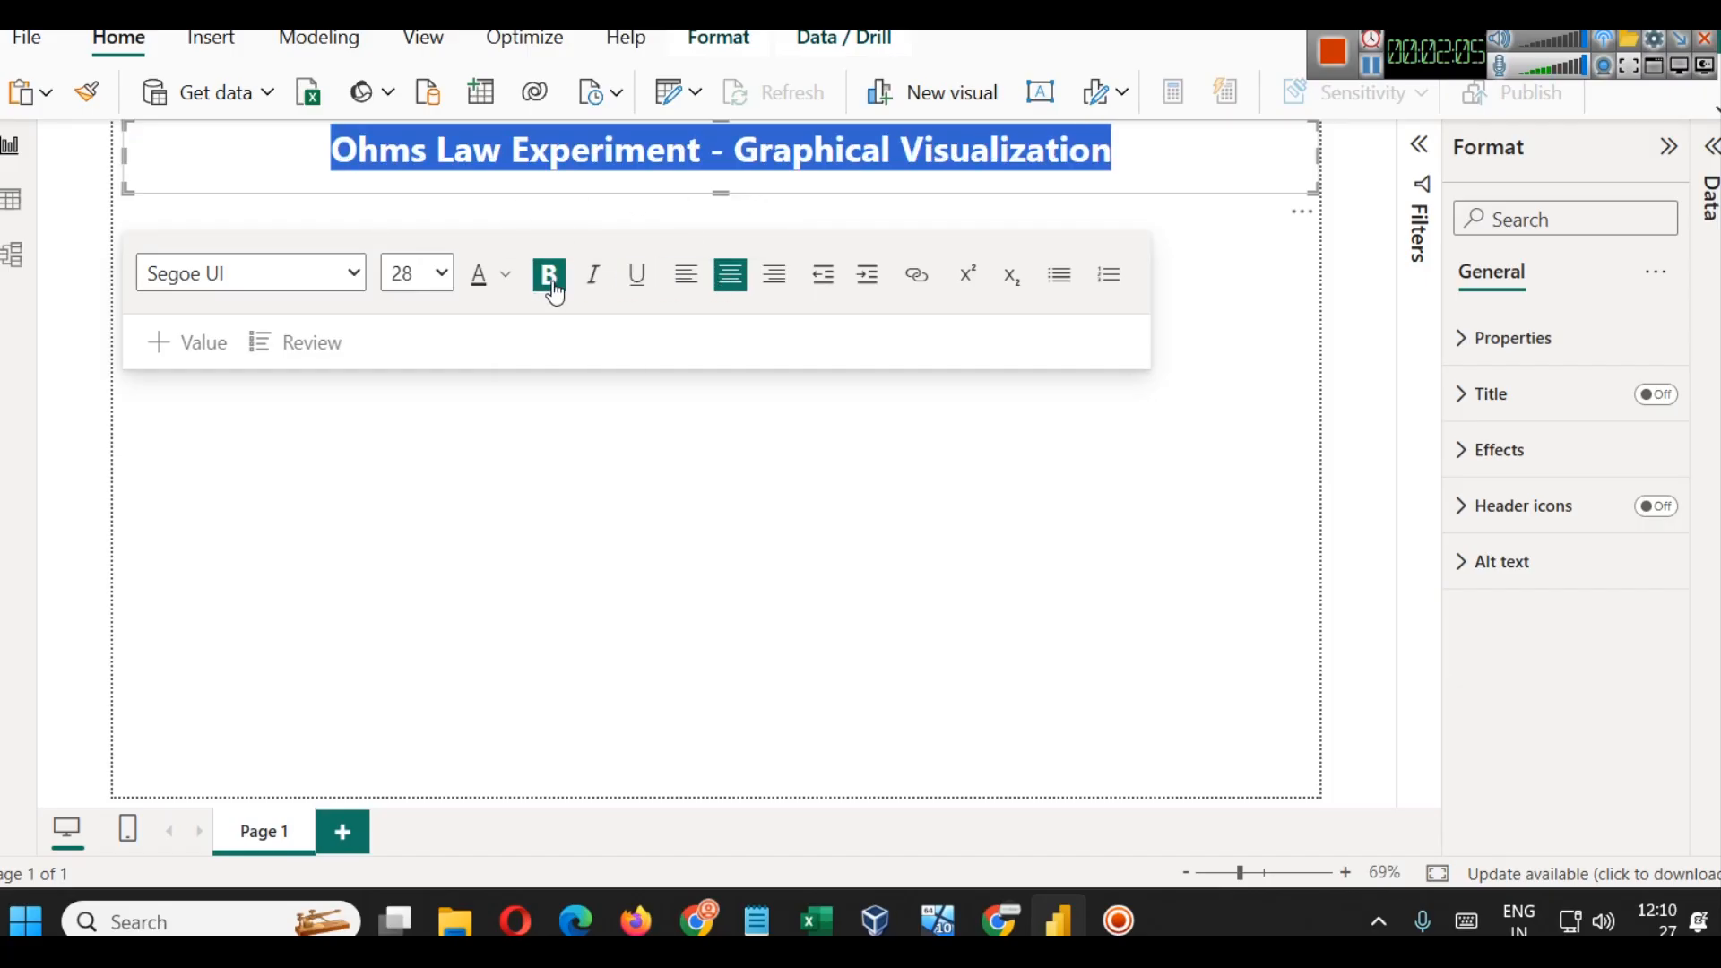
pyautogui.moveTo(722, 193); pyautogui.dragTo(728, 180)
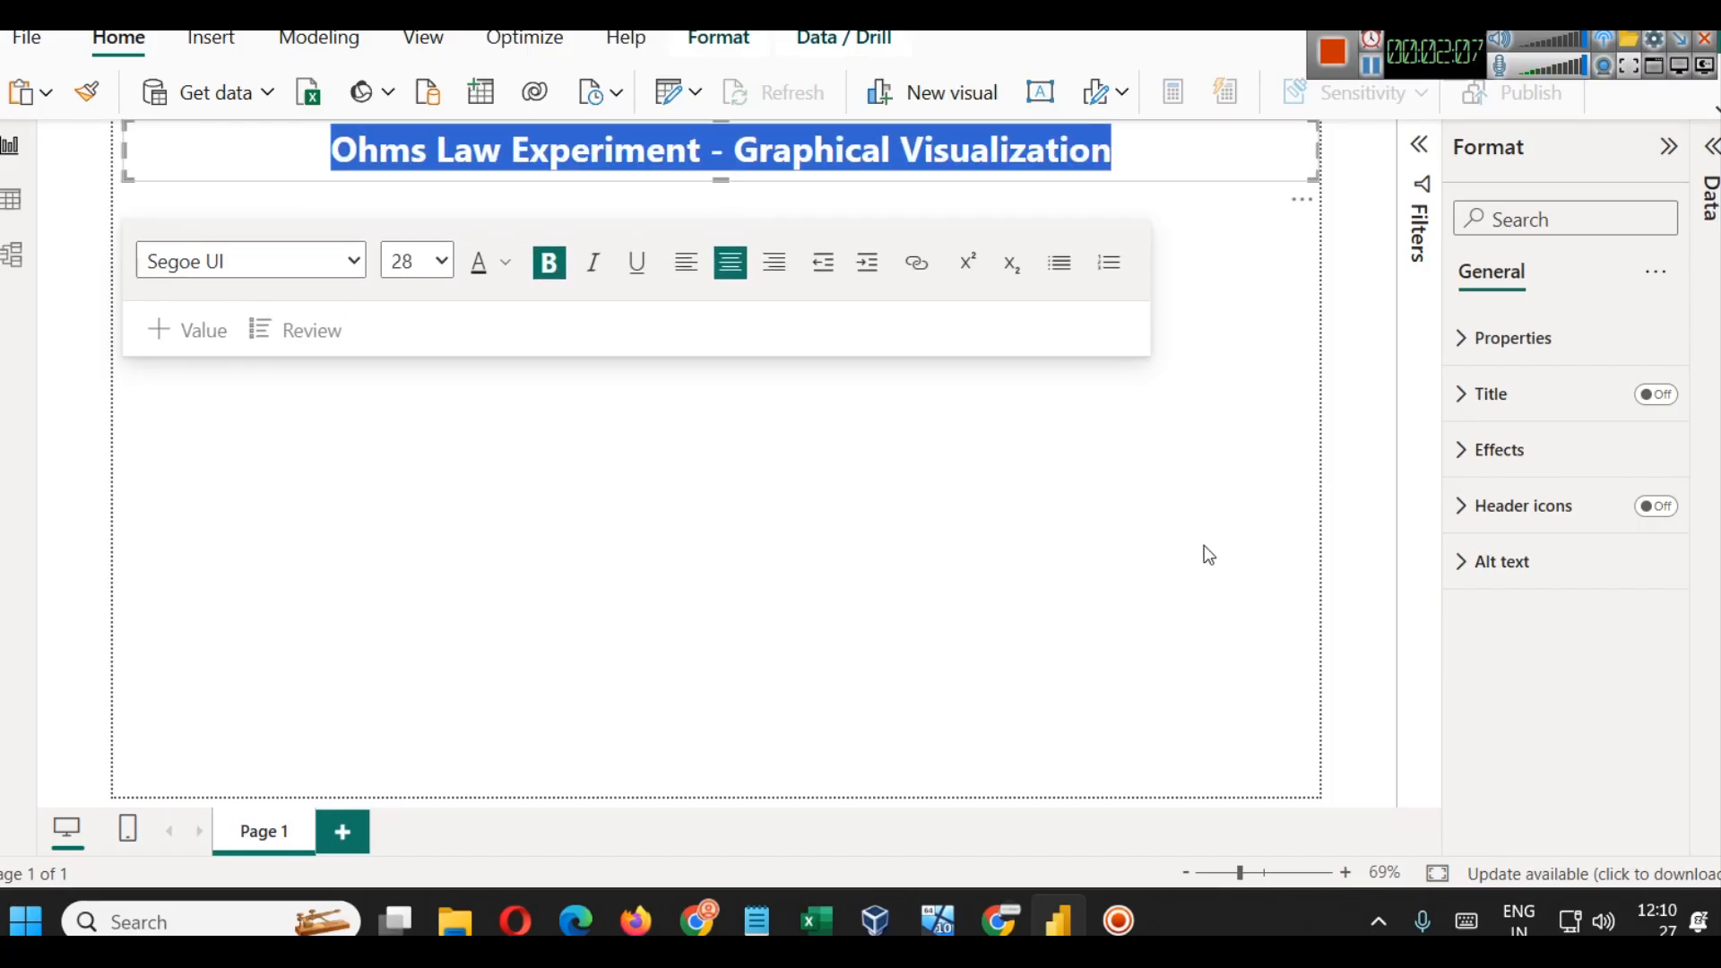
pyautogui.click(1202, 545)
# Step: Add a shadow and a dark blue visual border to the title text box
pyautogui.click(1290, 185)
pyautogui.click(1548, 448)
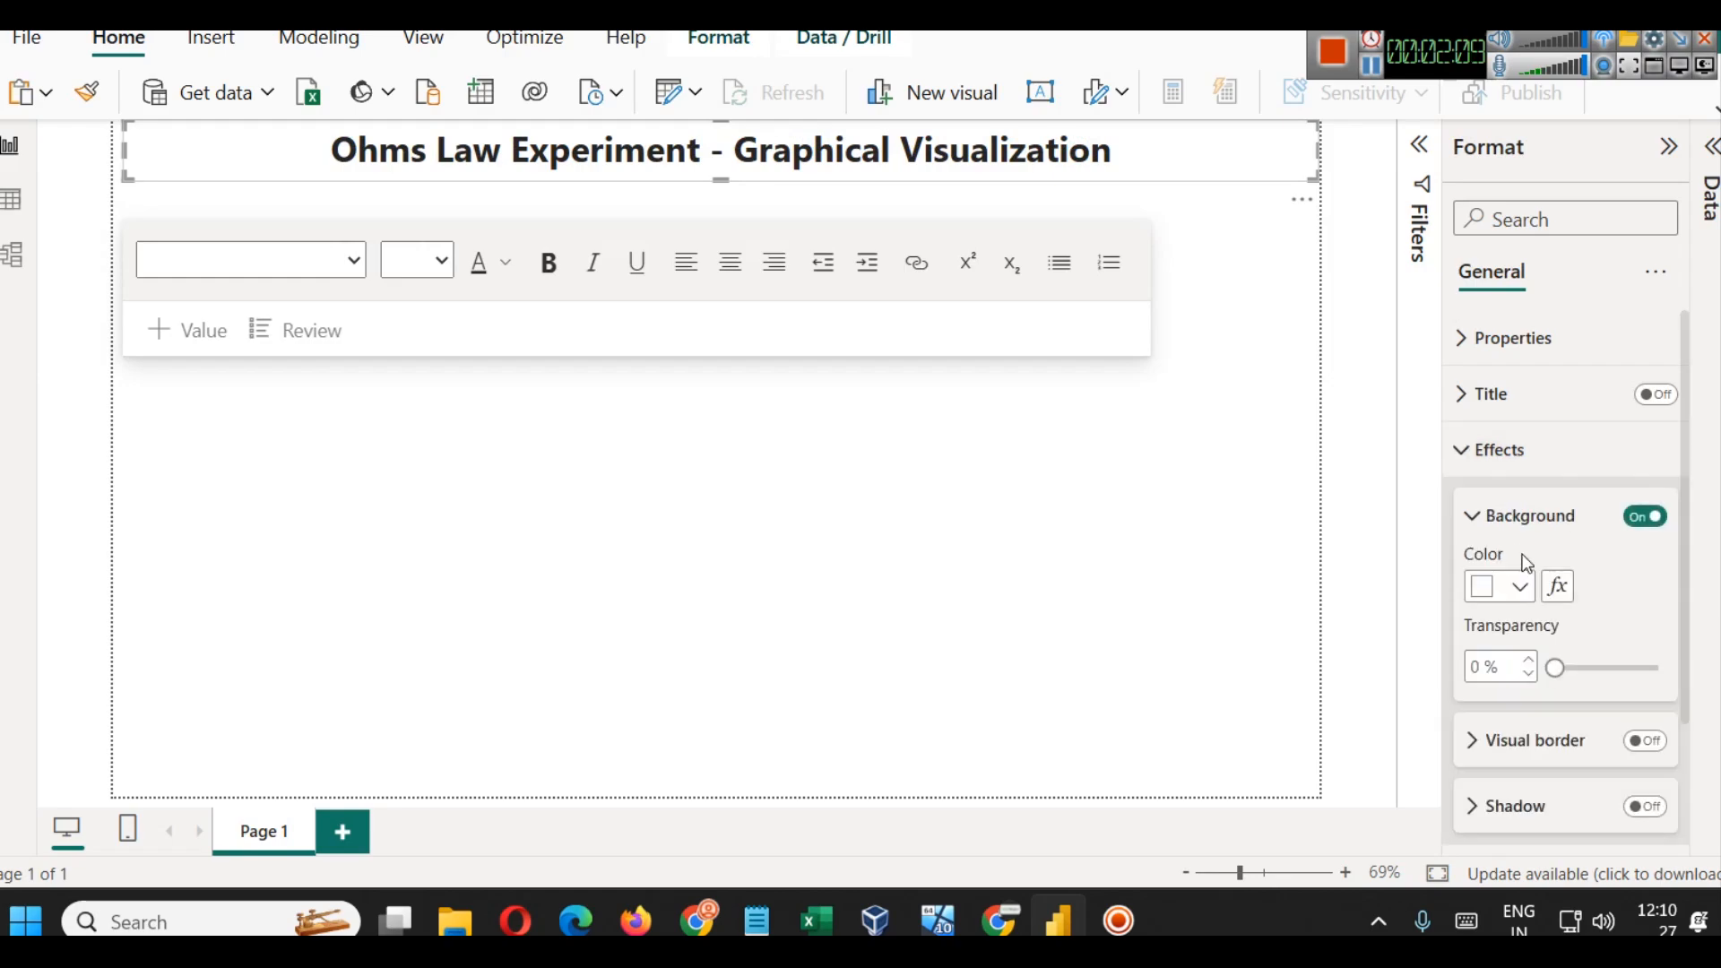
pyautogui.scroll(-2, 1613, 737)
pyautogui.click(1644, 670)
pyautogui.click(1645, 604)
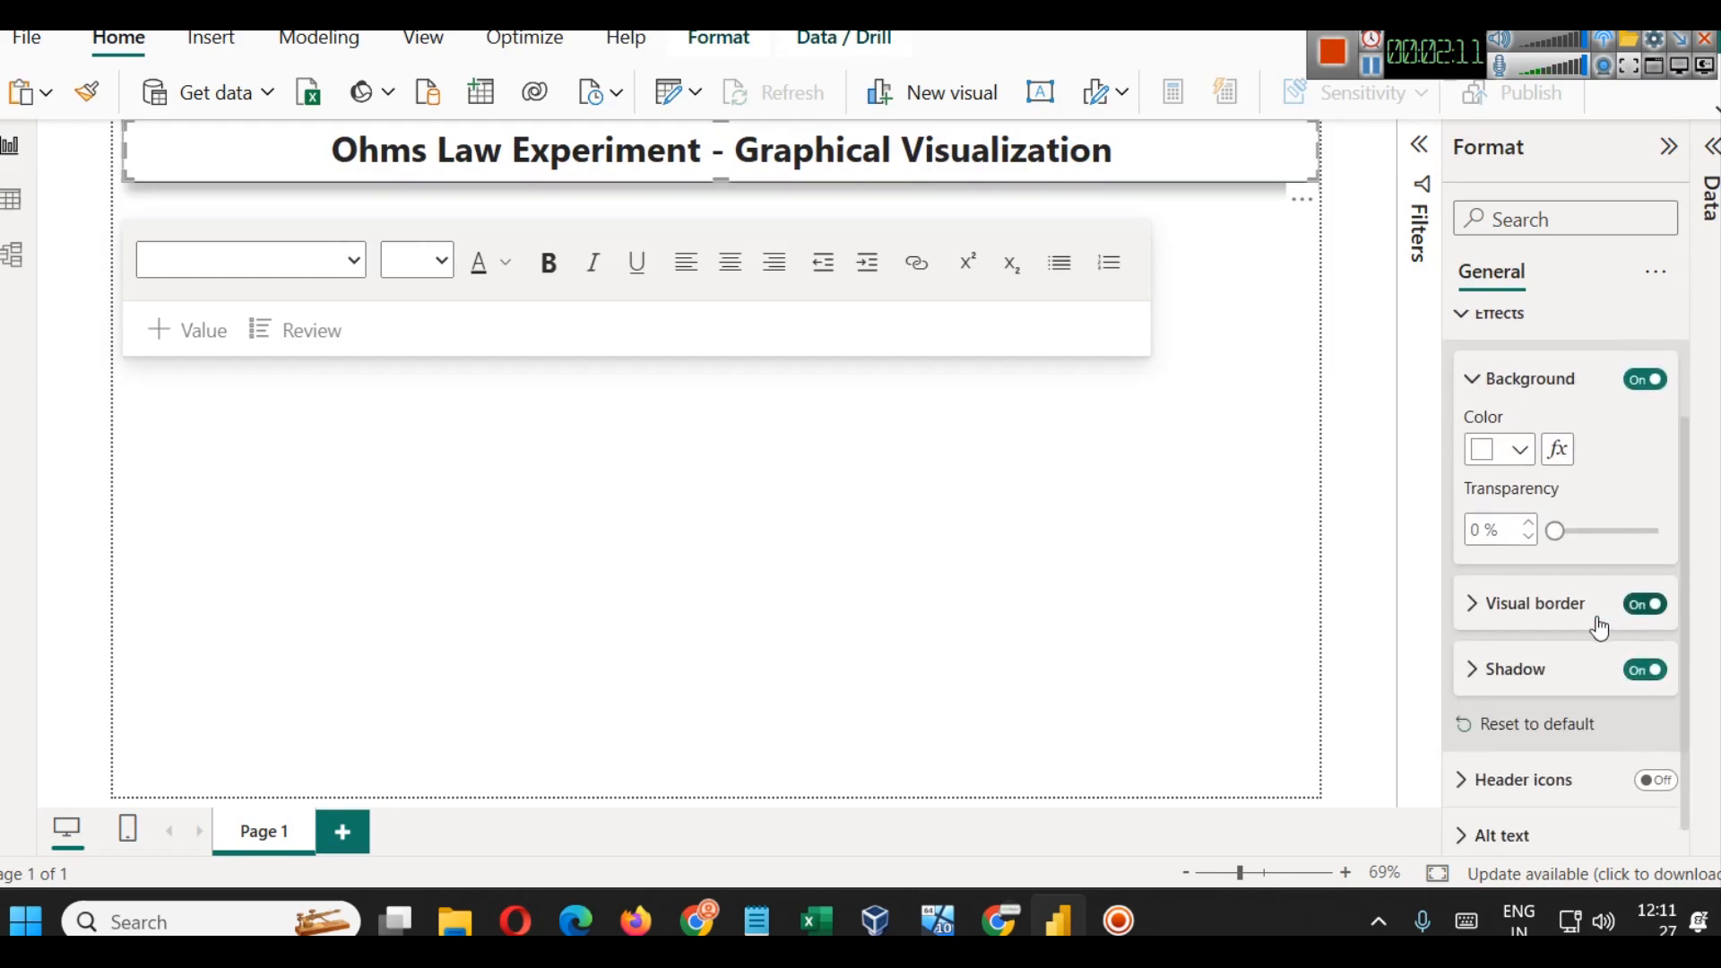
pyautogui.click(1494, 603)
pyautogui.scroll(-3, 1506, 628)
pyautogui.click(1499, 498)
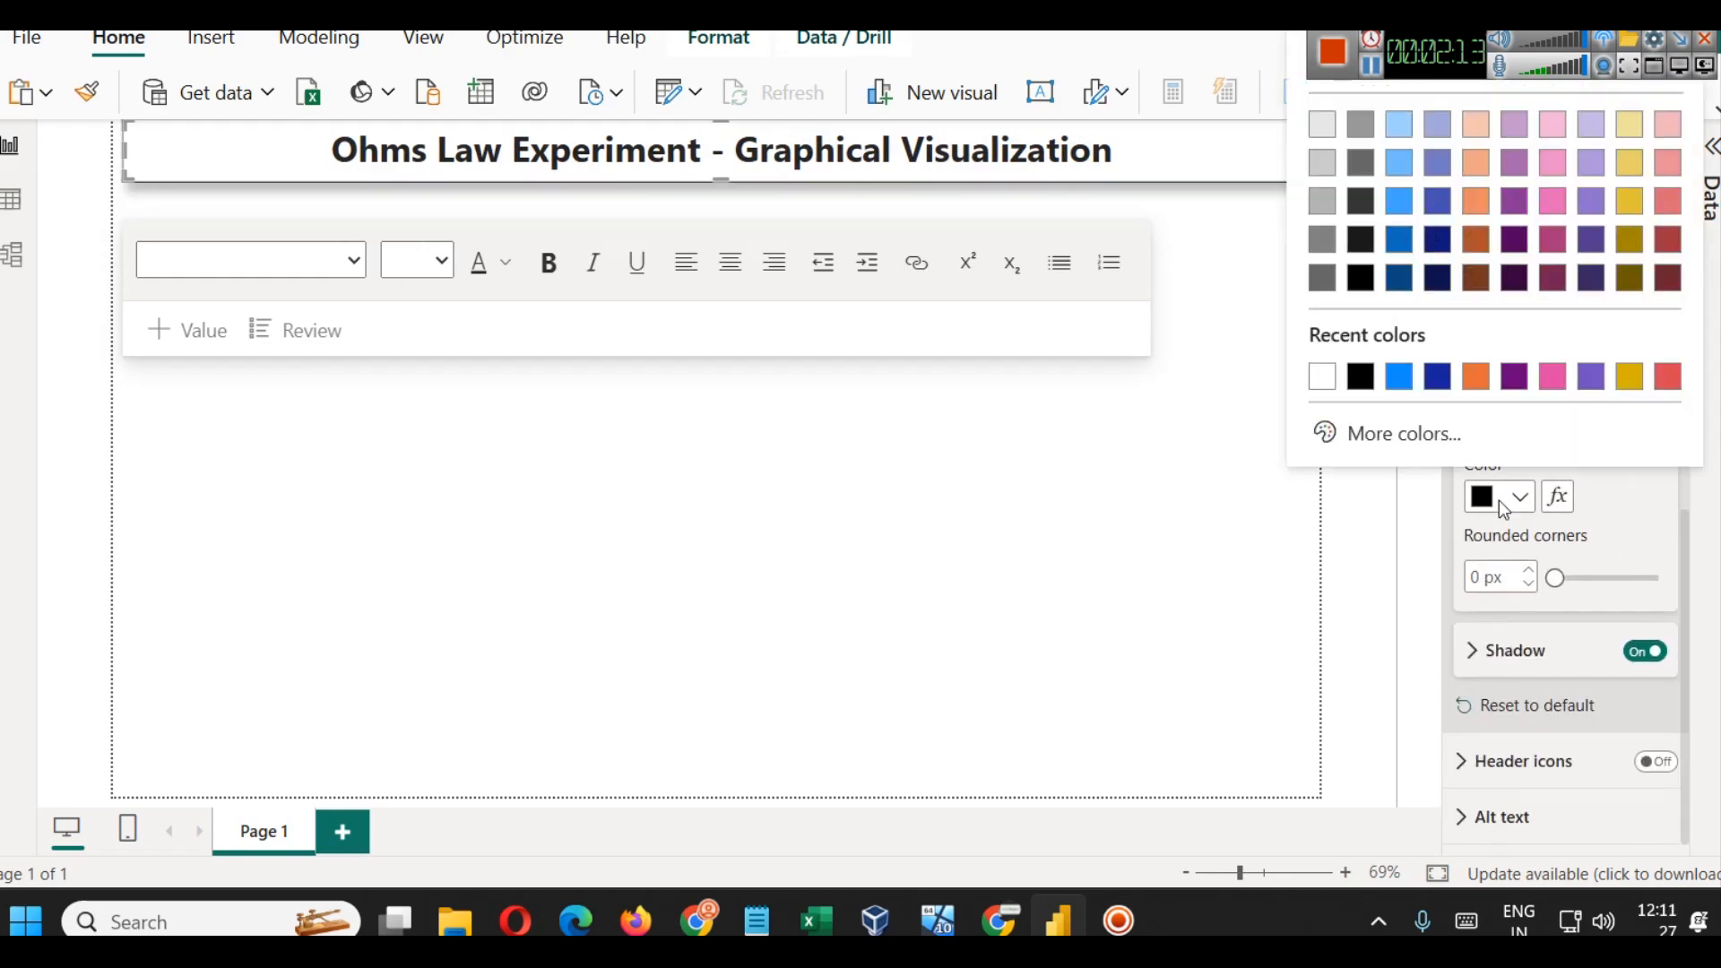
pyautogui.click(1400, 281)
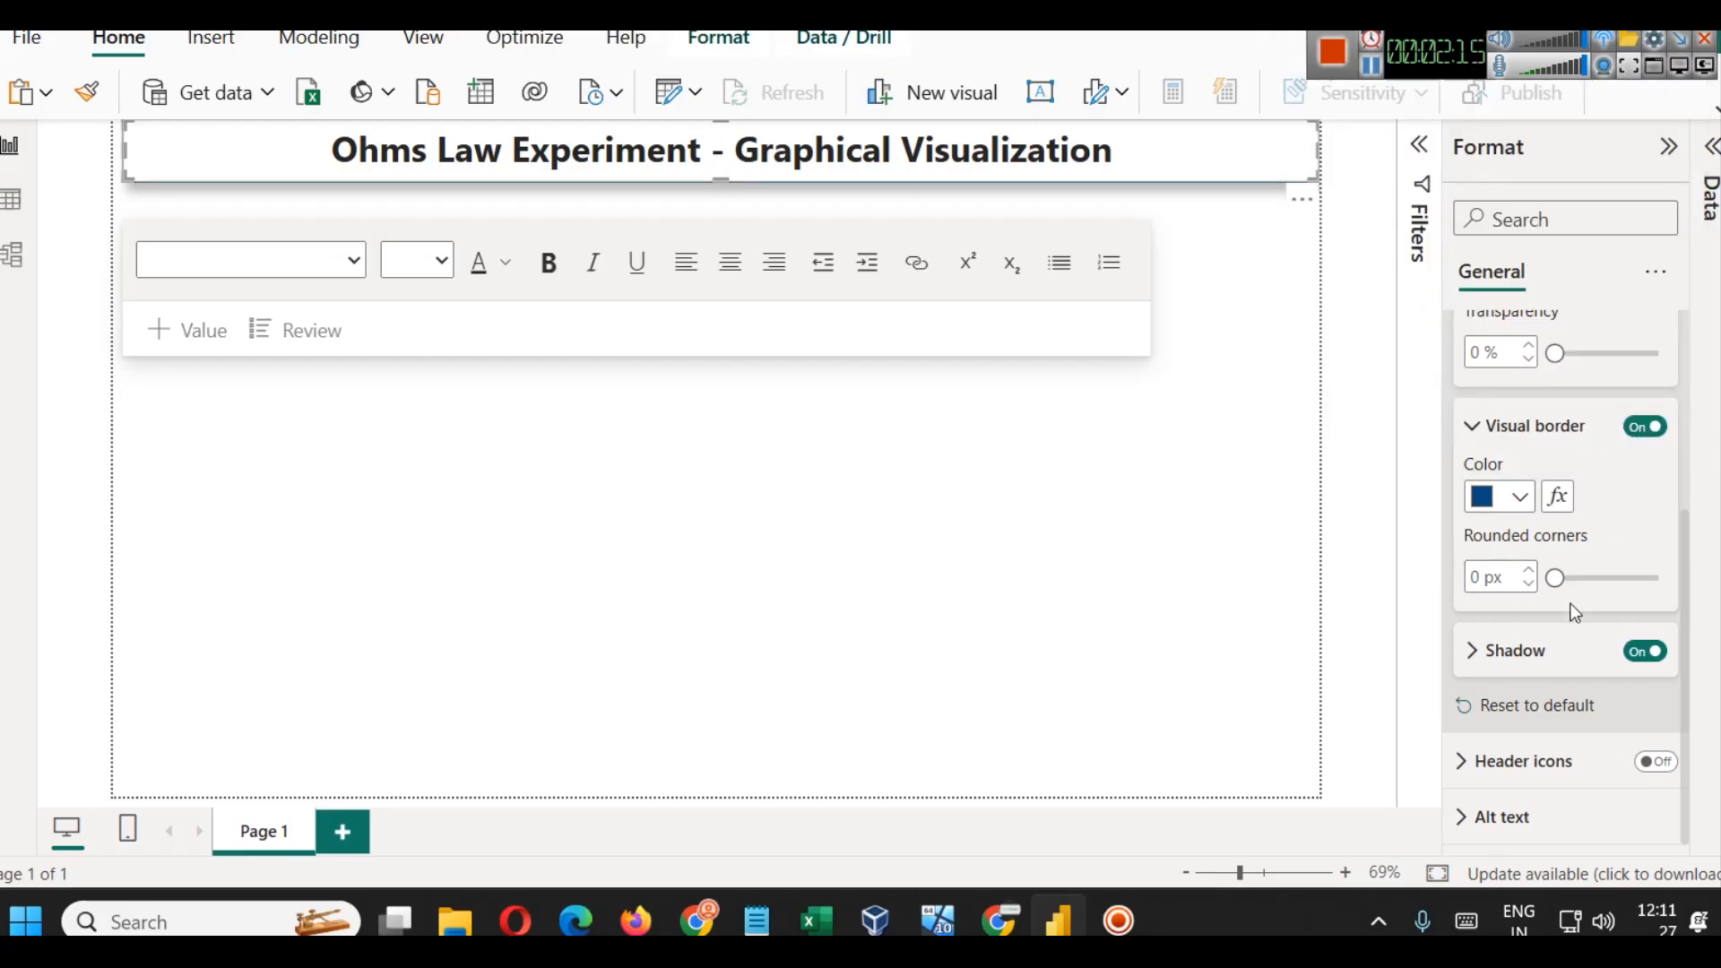
pyautogui.click(1081, 534)
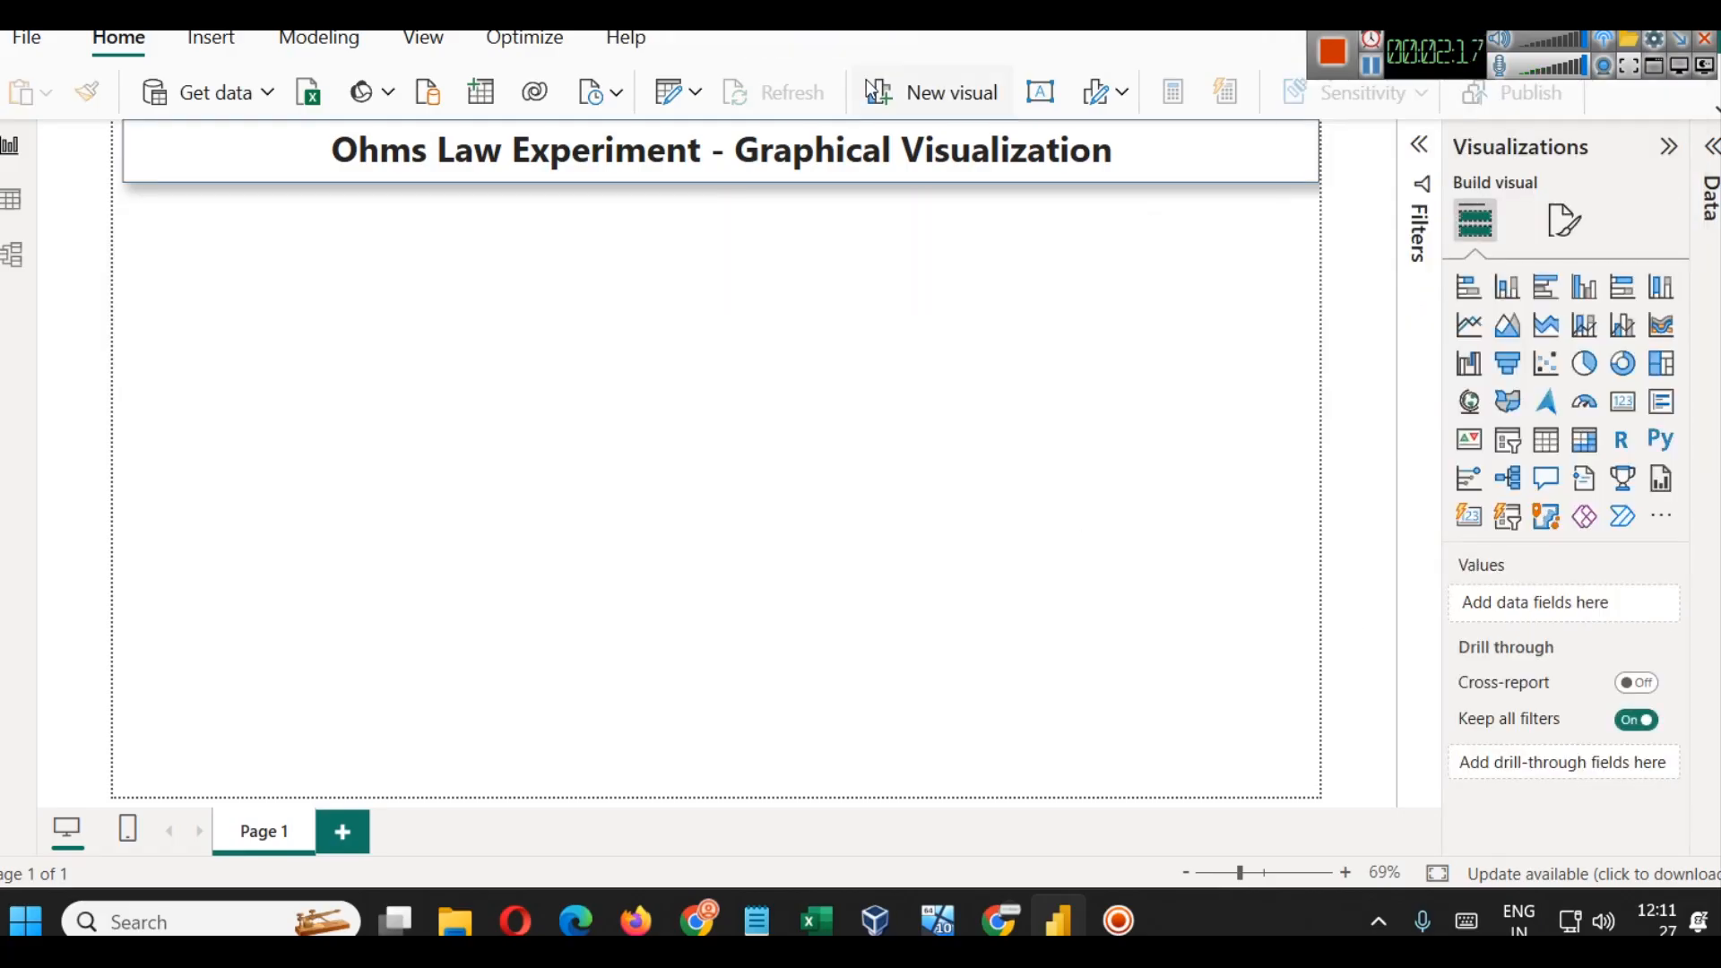
# Step: Change the font color of the banner title to dark blue
pyautogui.tripleClick(864, 148)
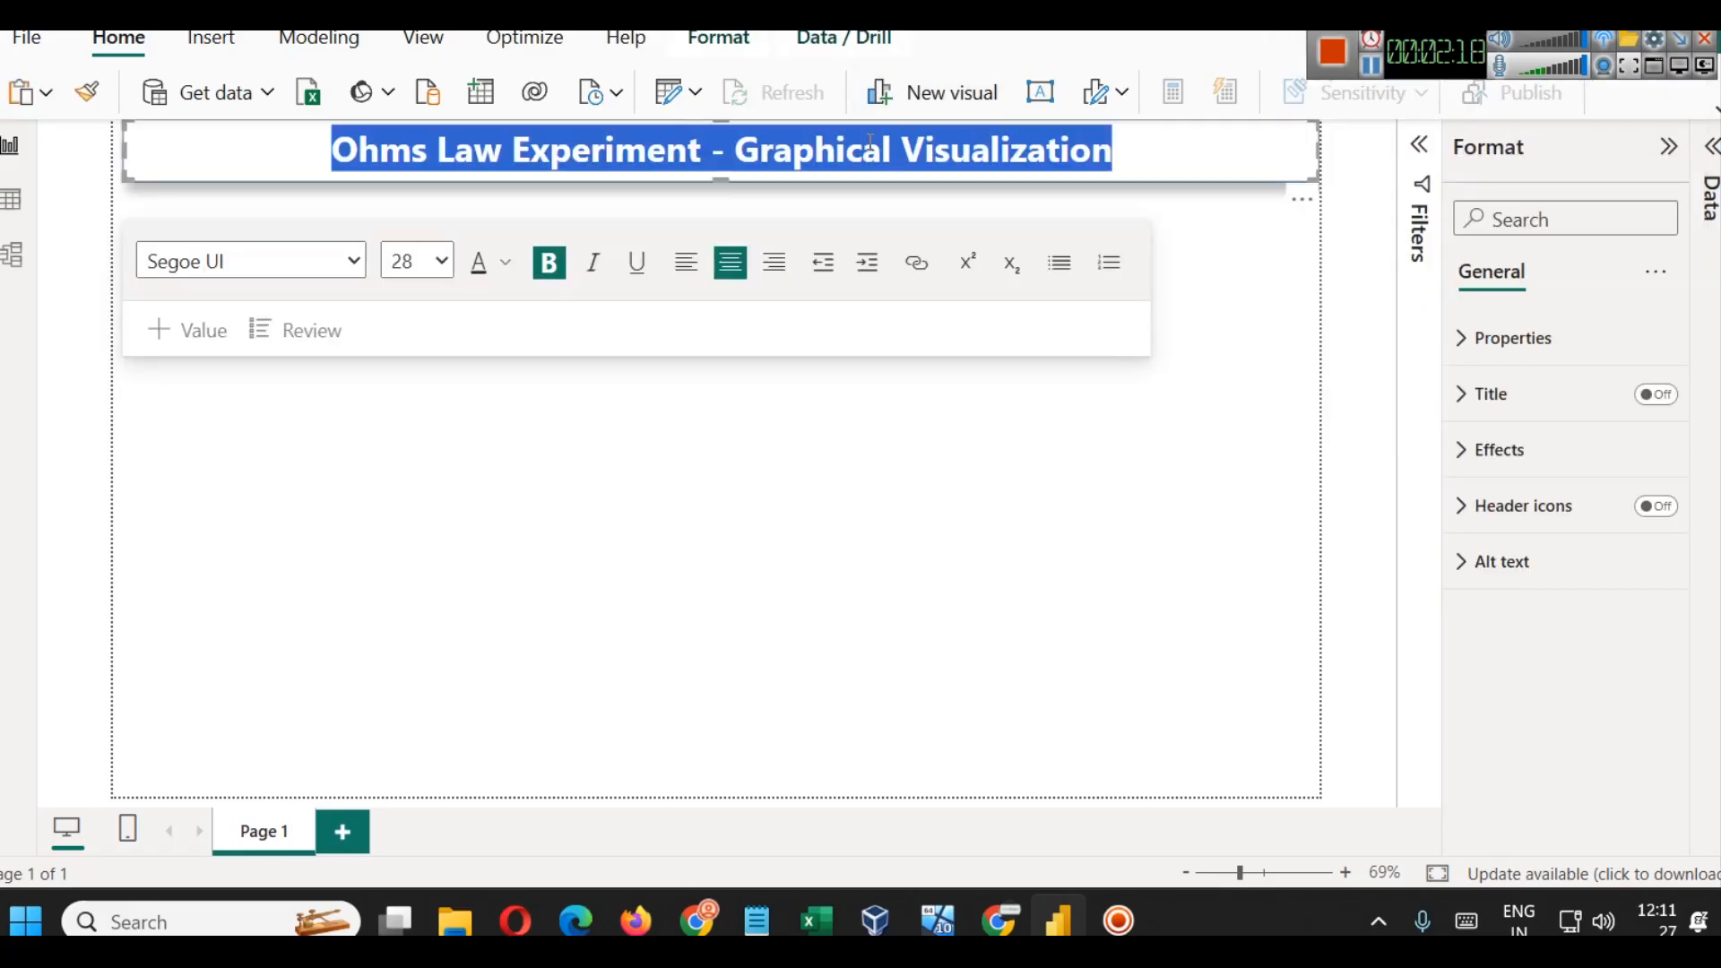
pyautogui.click(506, 269)
pyautogui.click(534, 668)
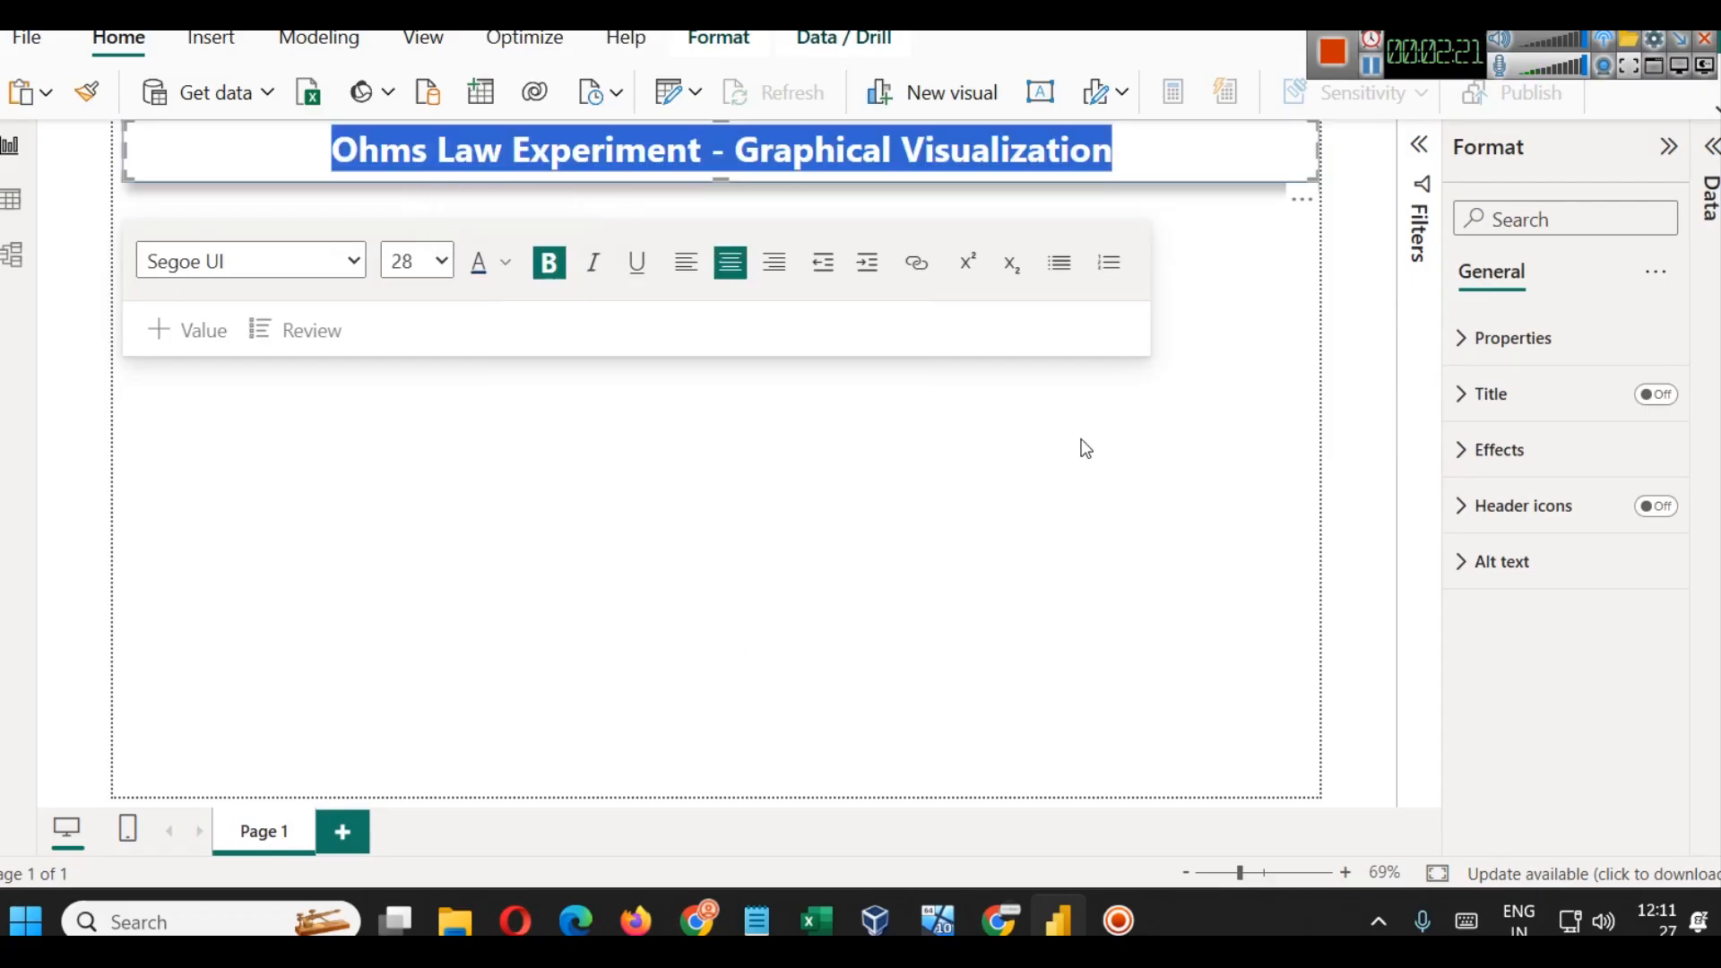
pyautogui.click(1085, 450)
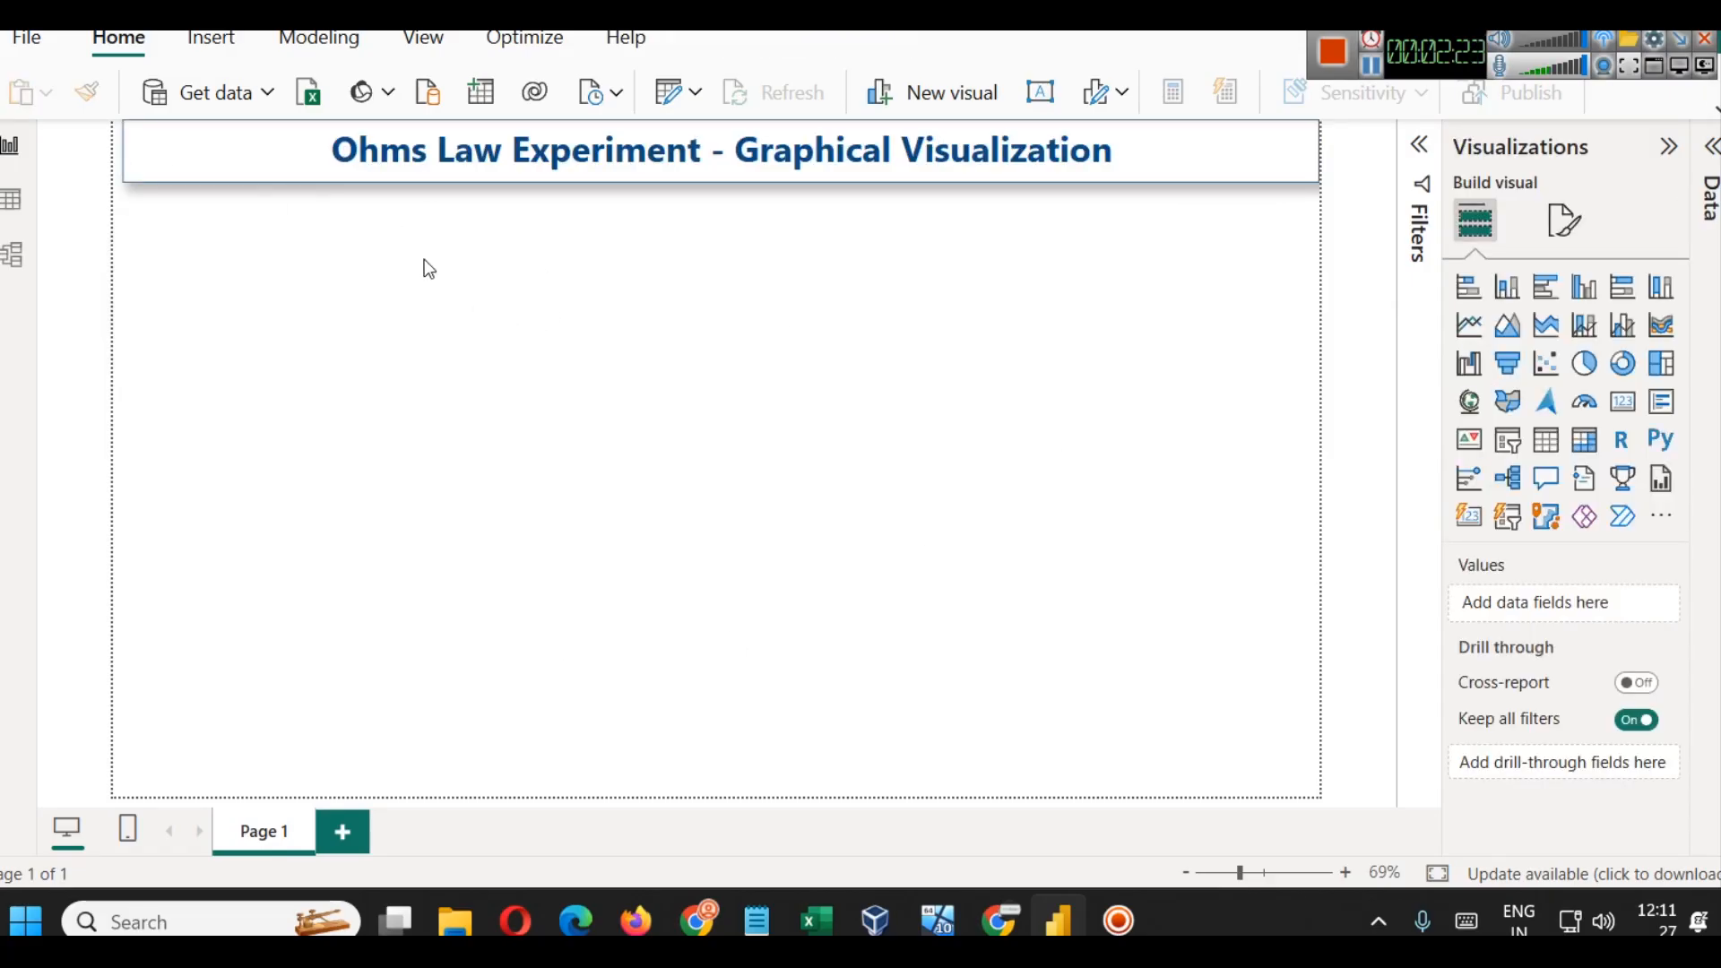
# Step: Get data from the Excel workbook Ohms_law.xlsx in the Ohms law folder on drive E
pyautogui.click(267, 93)
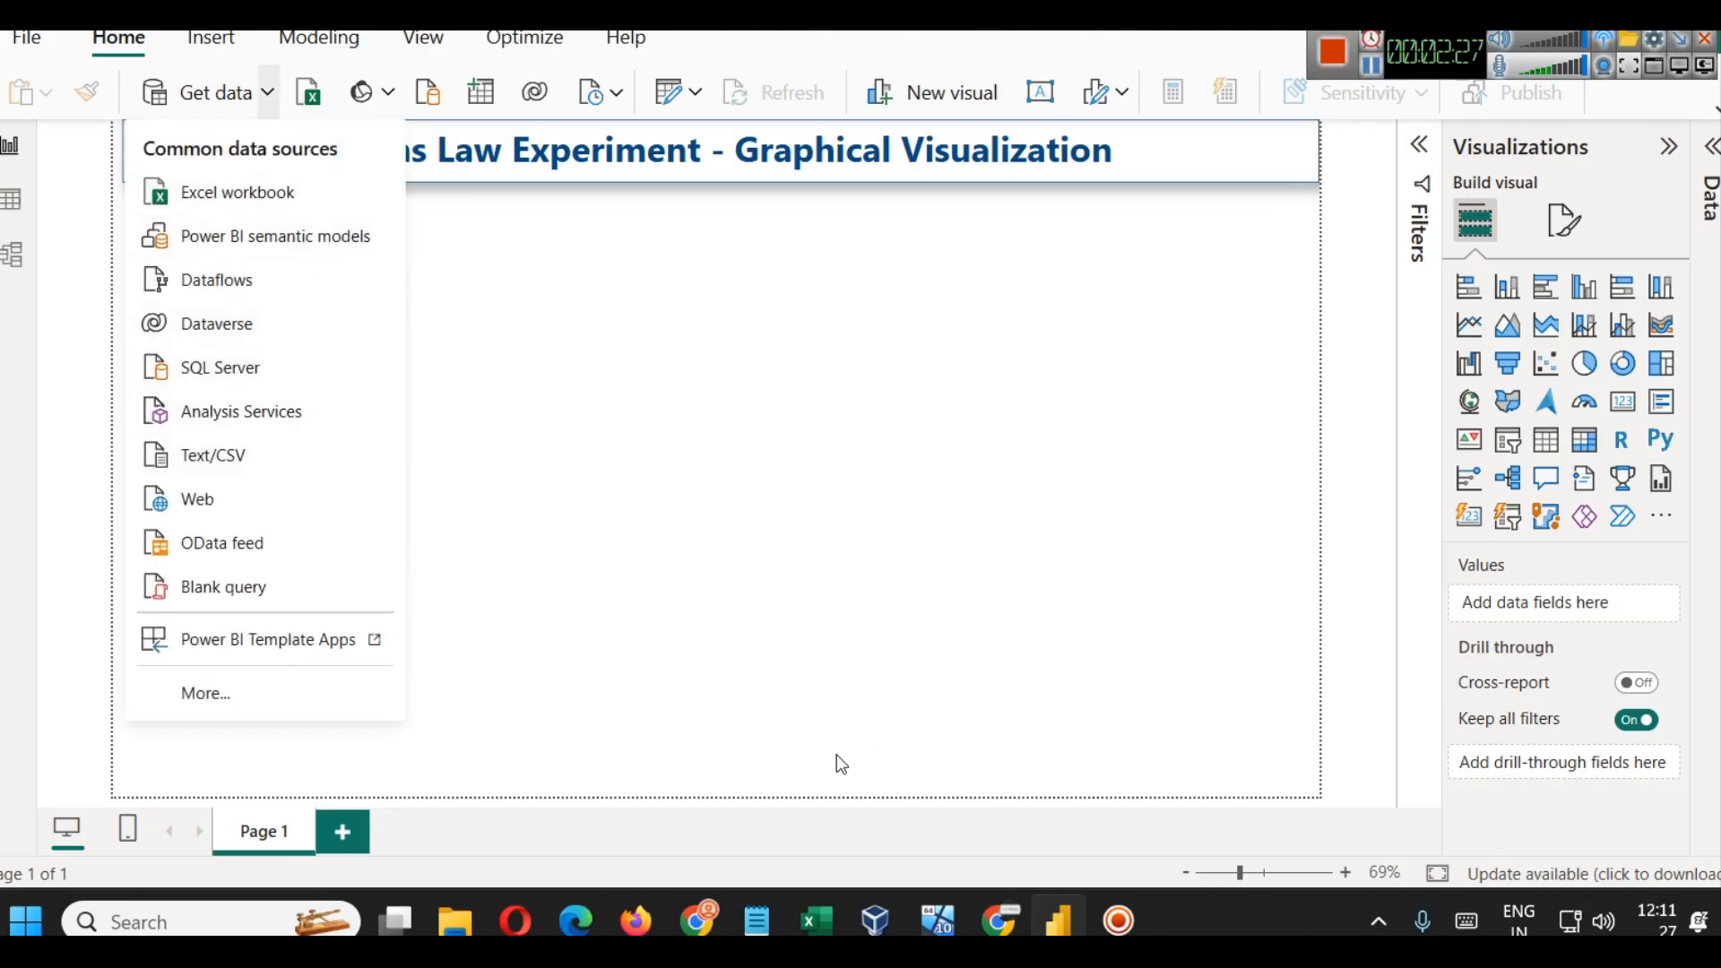
pyautogui.moveTo(830, 901)
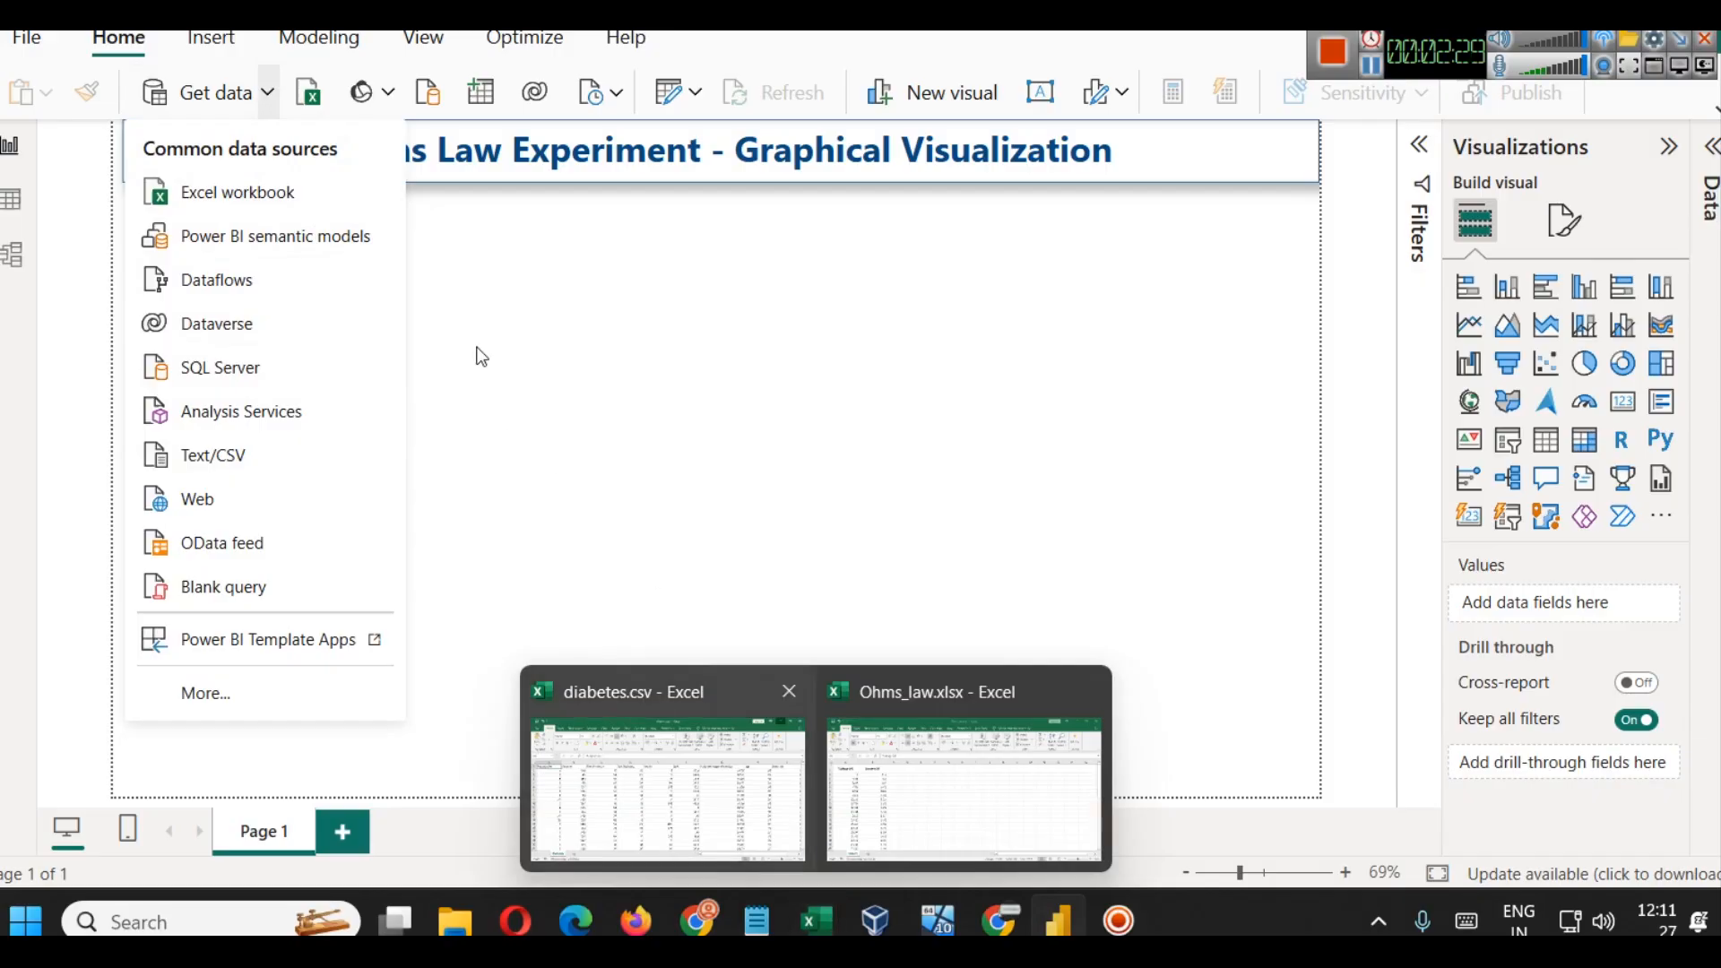
pyautogui.click(299, 204)
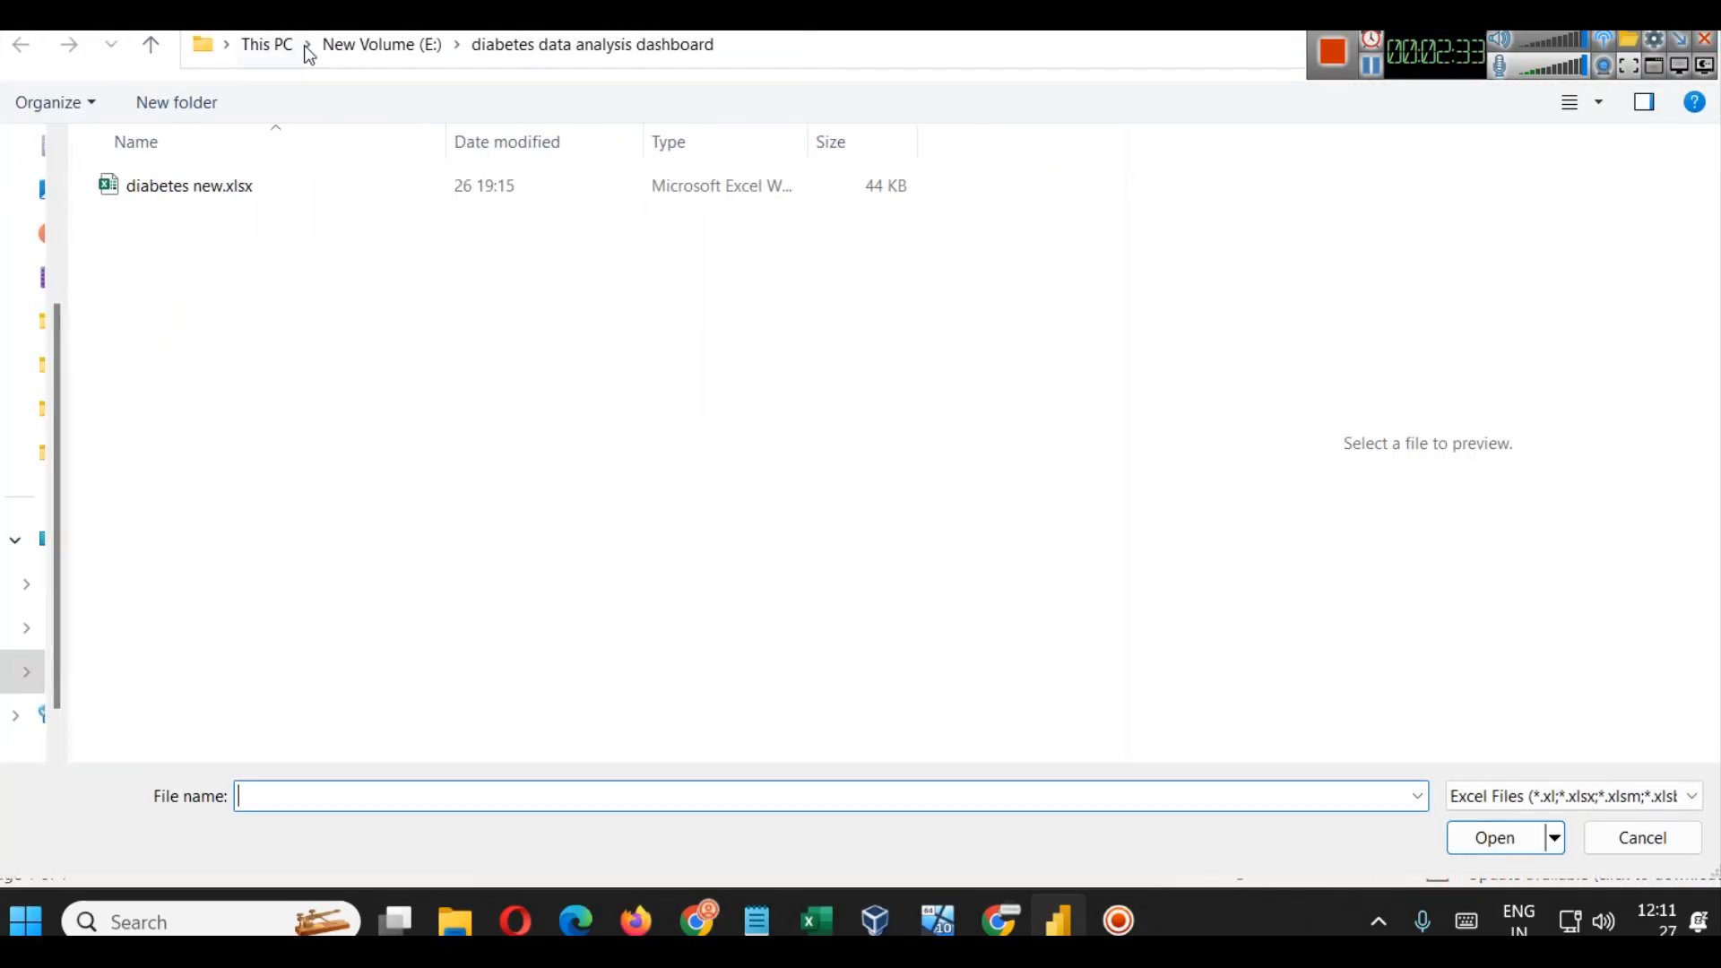
pyautogui.click(373, 46)
pyautogui.click(157, 219)
pyautogui.doubleClick(158, 215)
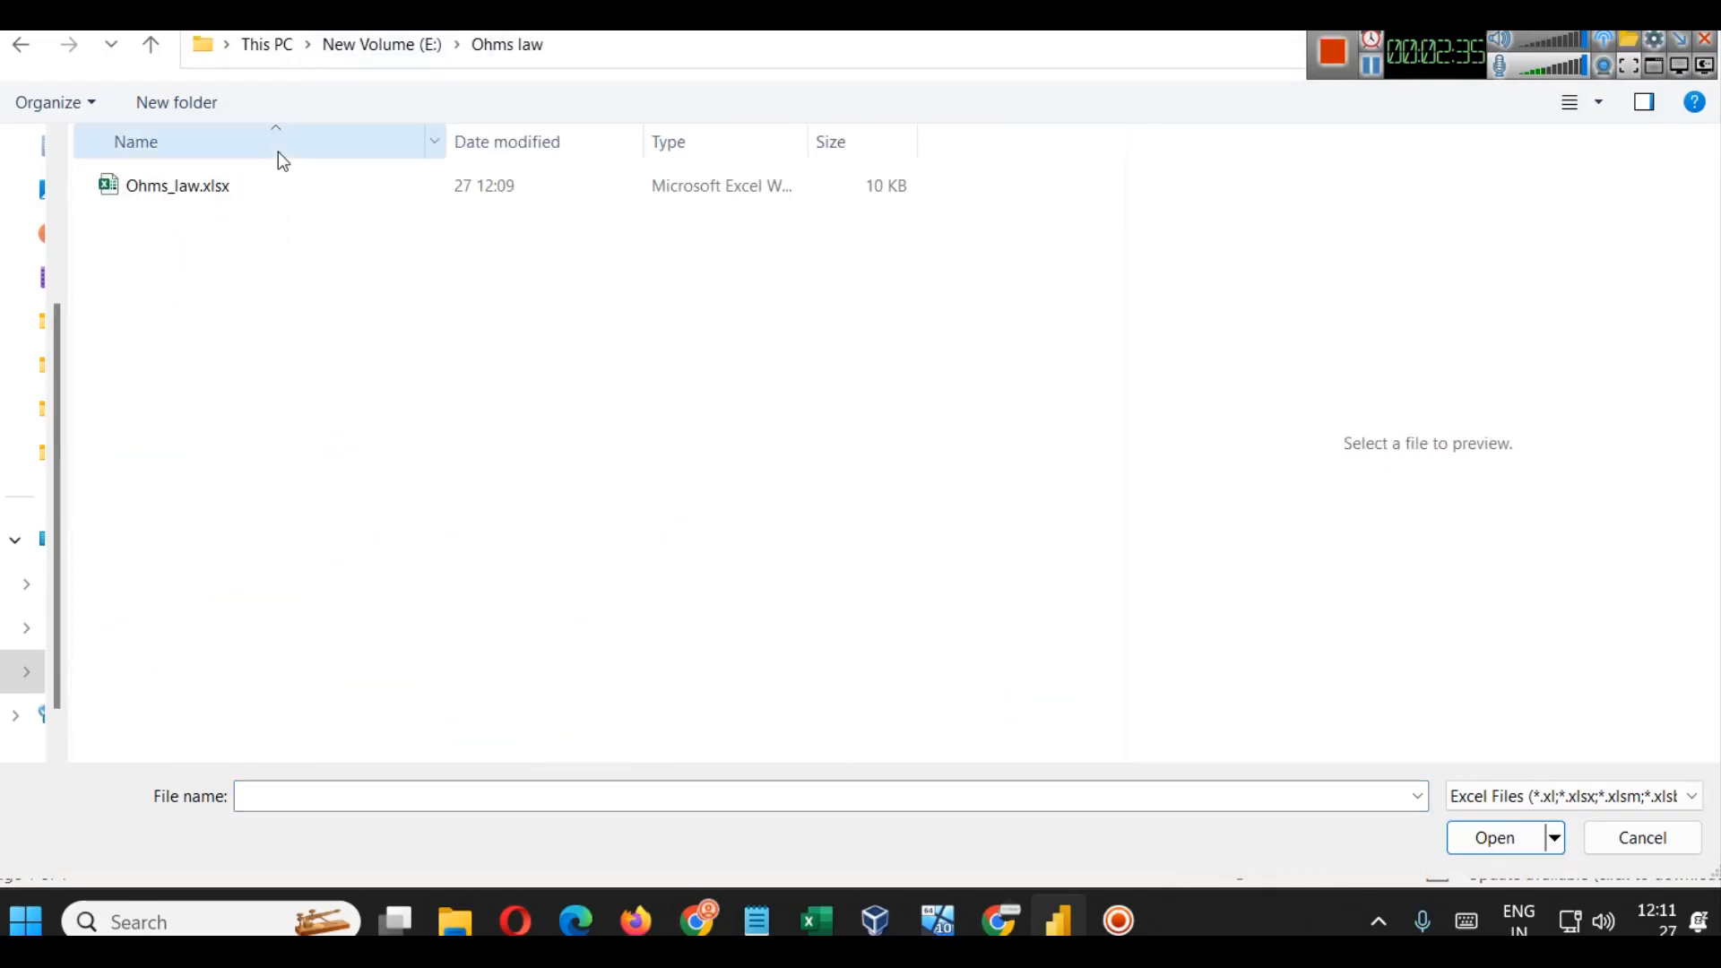
pyautogui.click(272, 178)
pyautogui.click(273, 178)
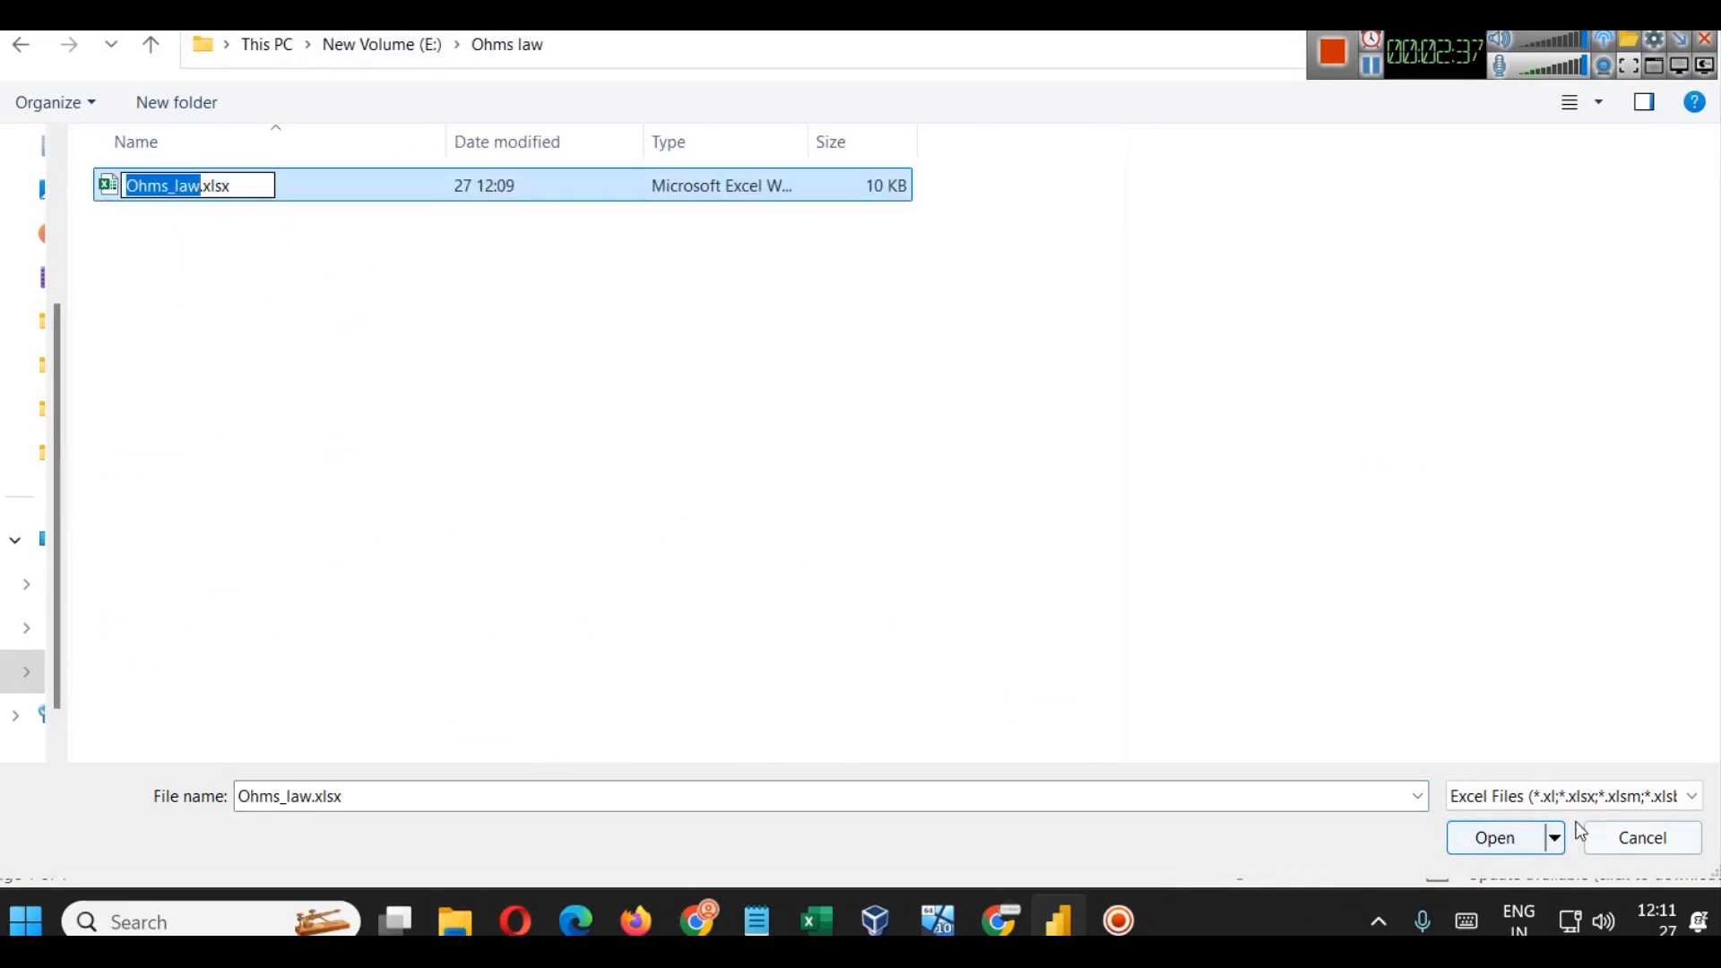
pyautogui.click(1497, 836)
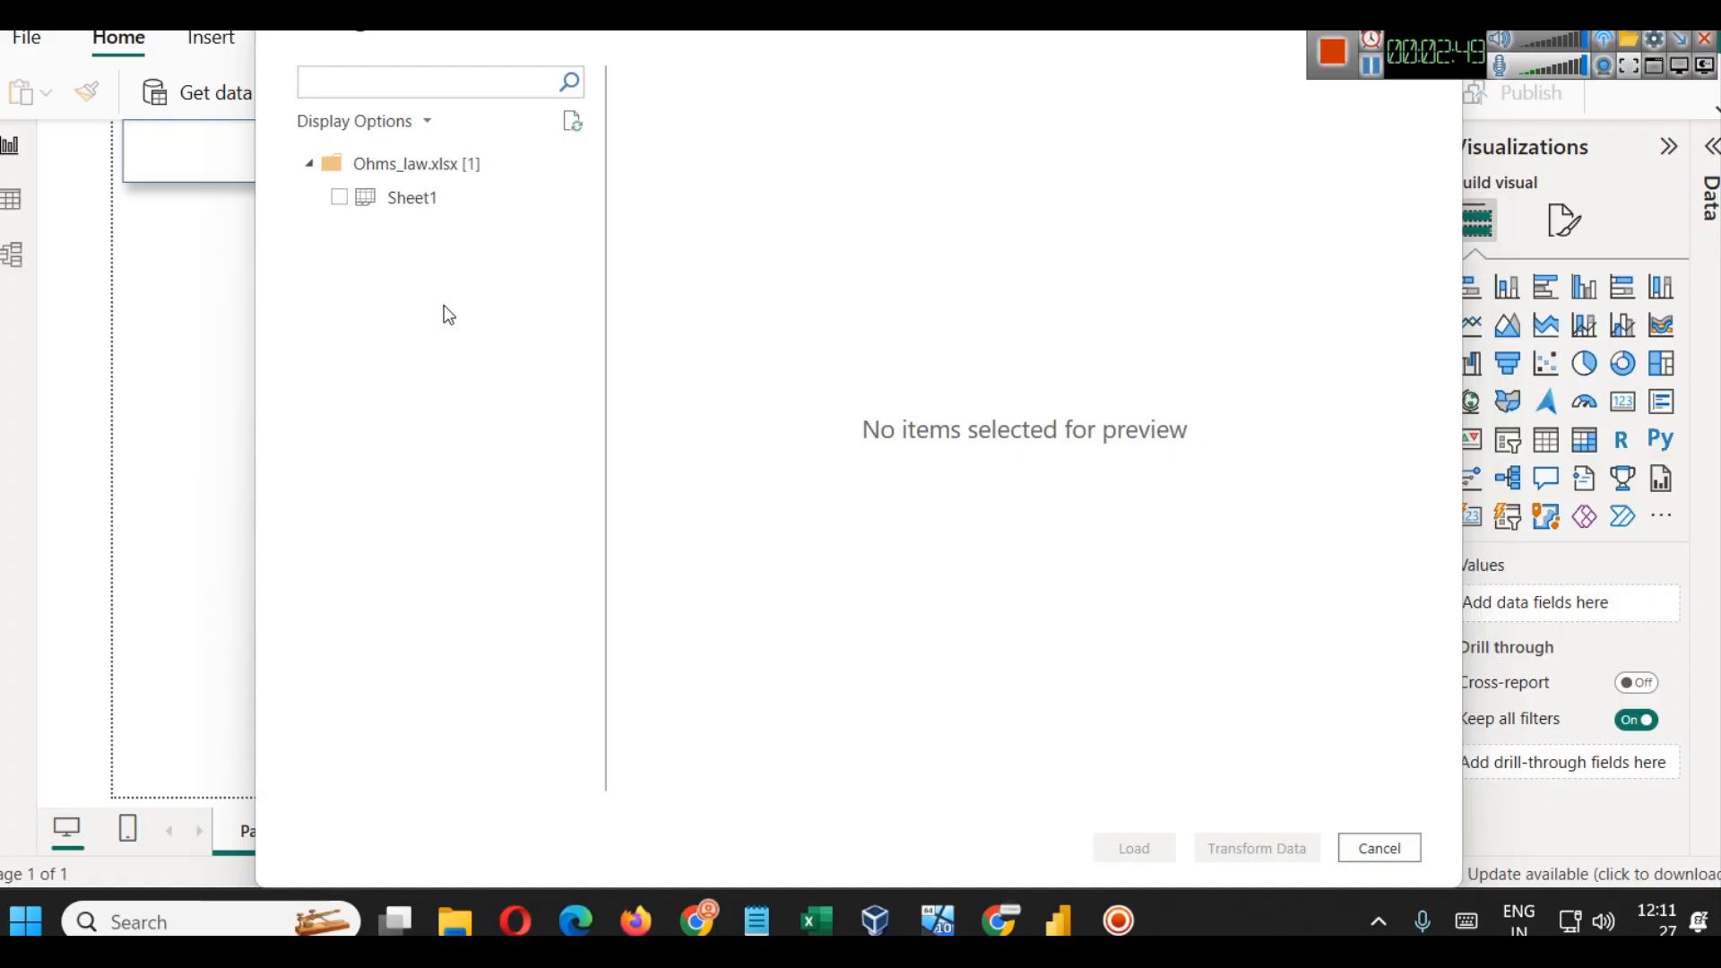
# Step: Select Sheet1 of the workbook and load it into the report's data model
pyautogui.click(356, 200)
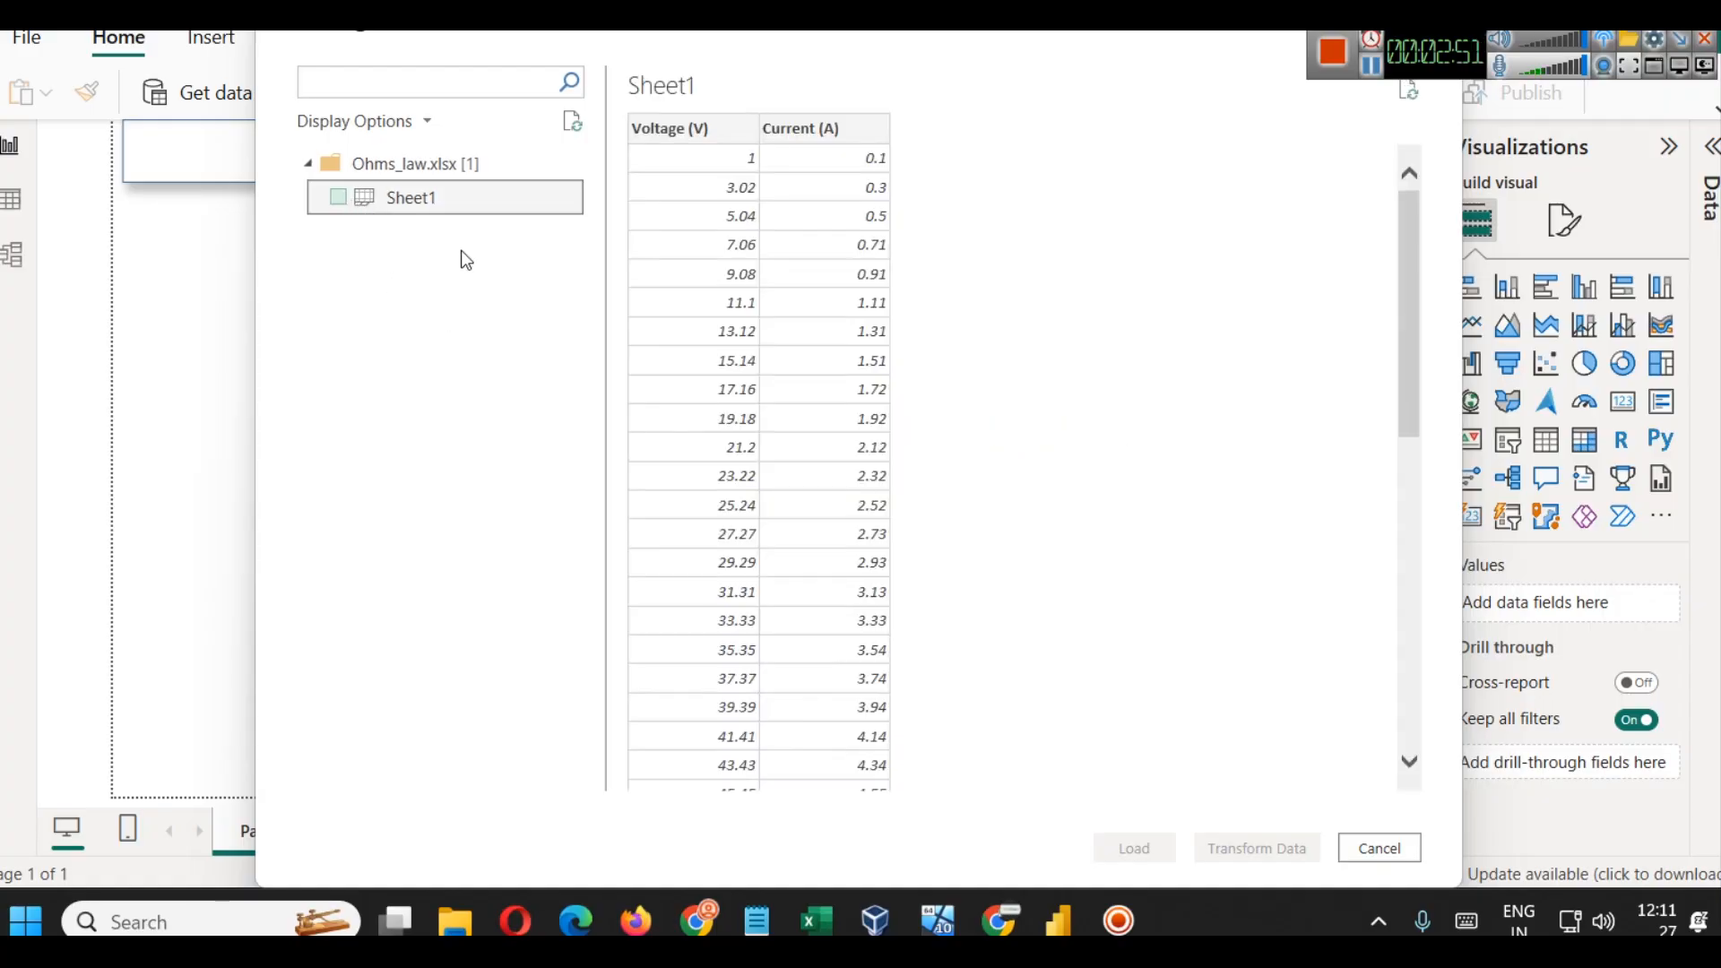
pyautogui.click(338, 197)
pyautogui.click(1159, 851)
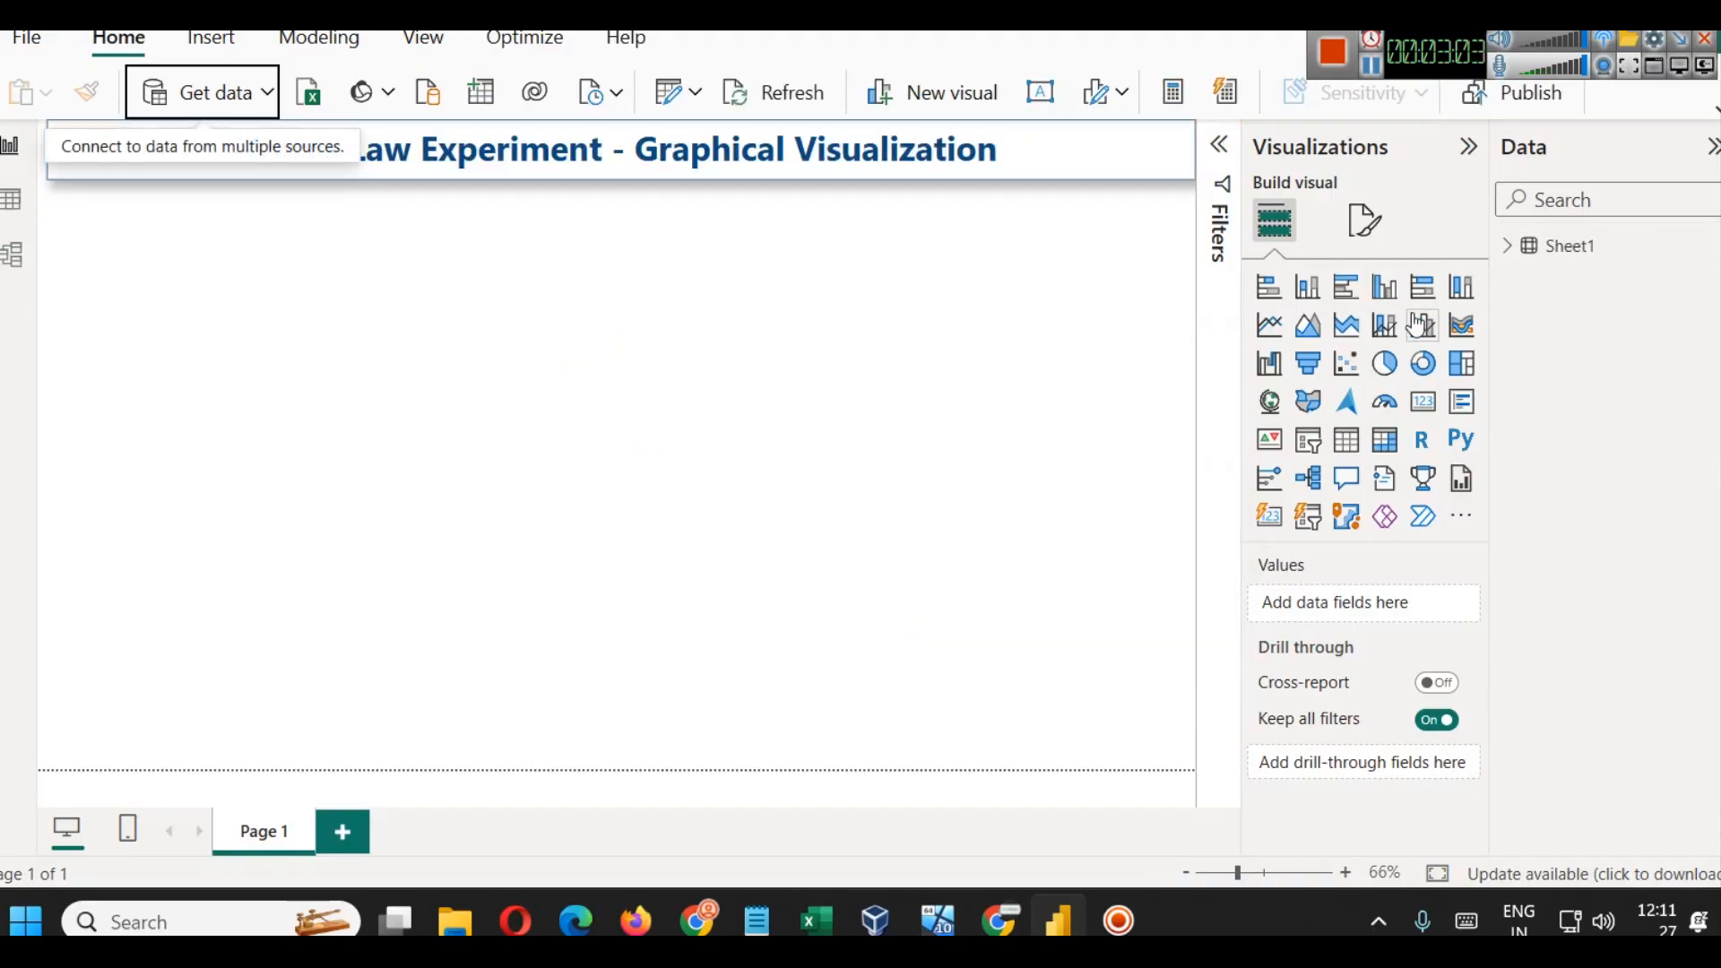
# Step: Expand the Sheet1 table and rename it to ohmslaw
pyautogui.click(1508, 246)
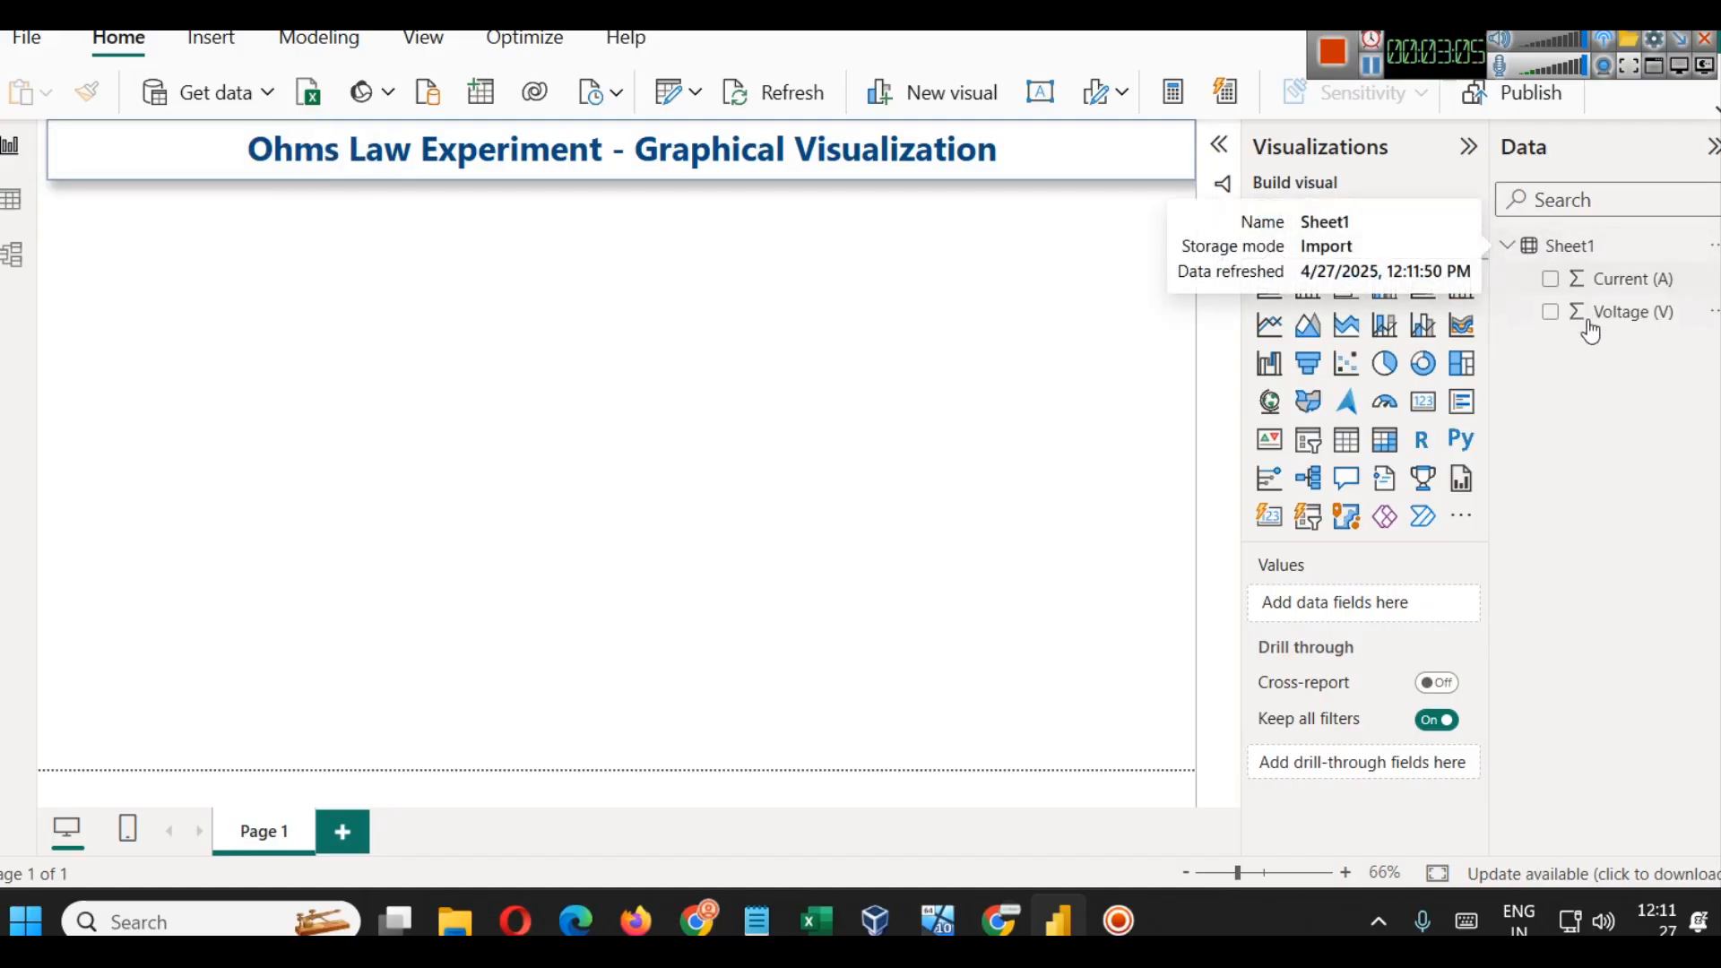
pyautogui.rightClick(1594, 260)
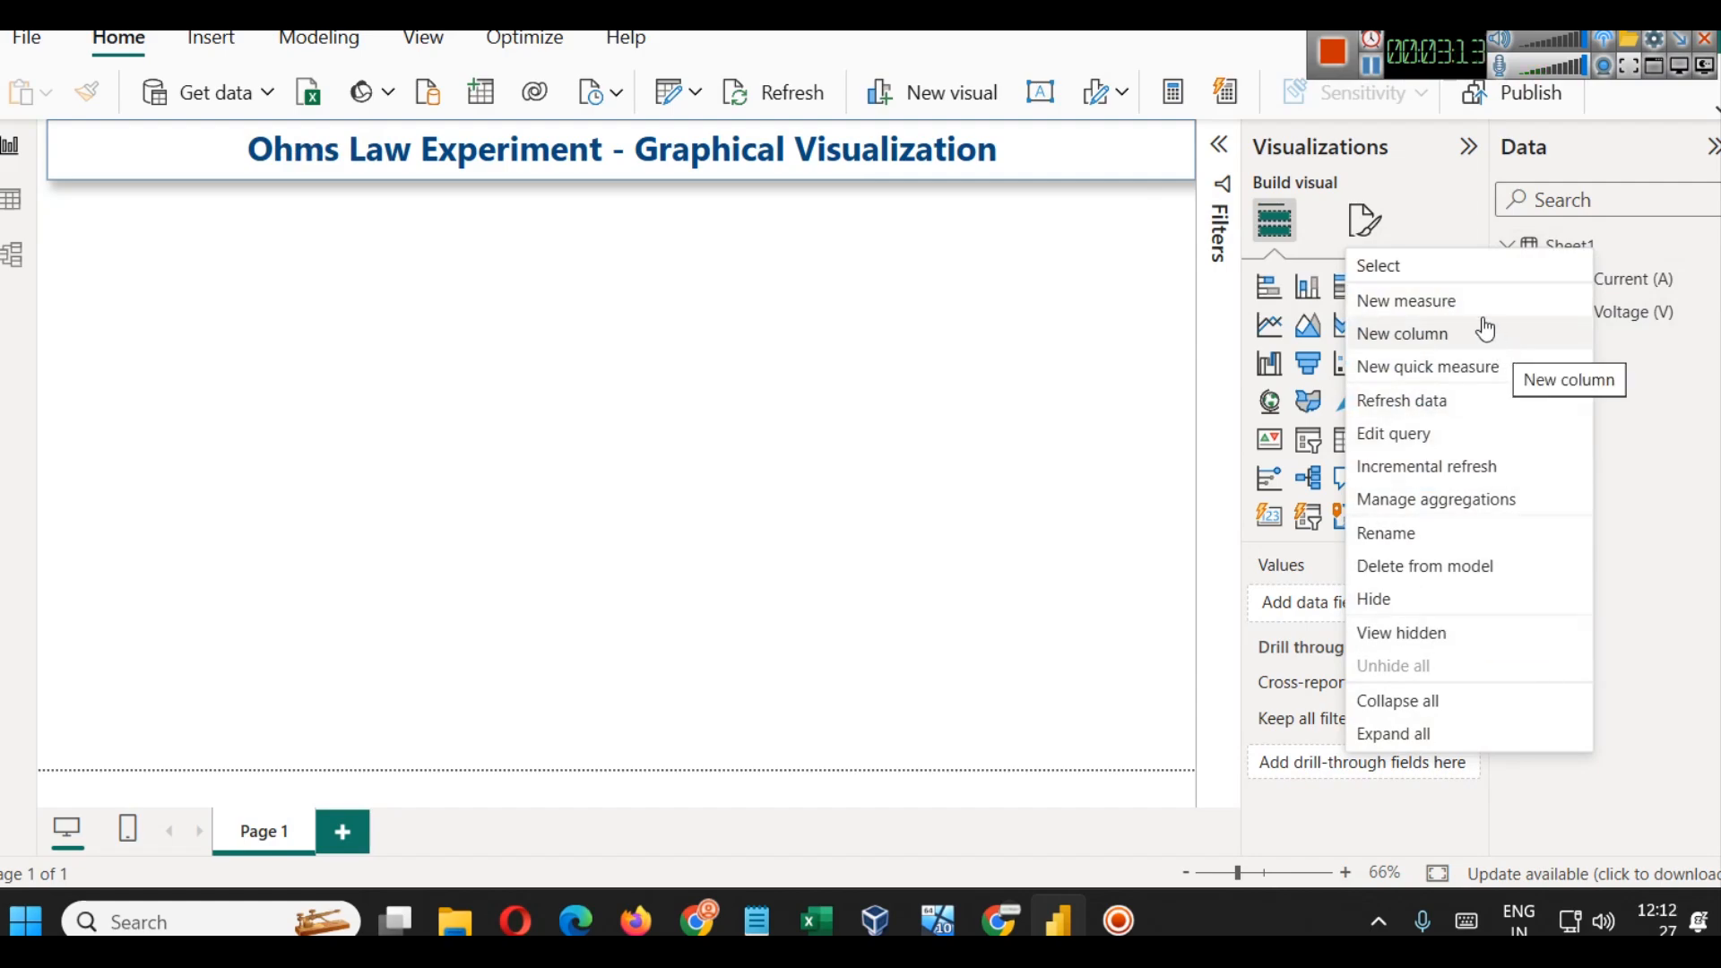
pyautogui.click(1430, 538)
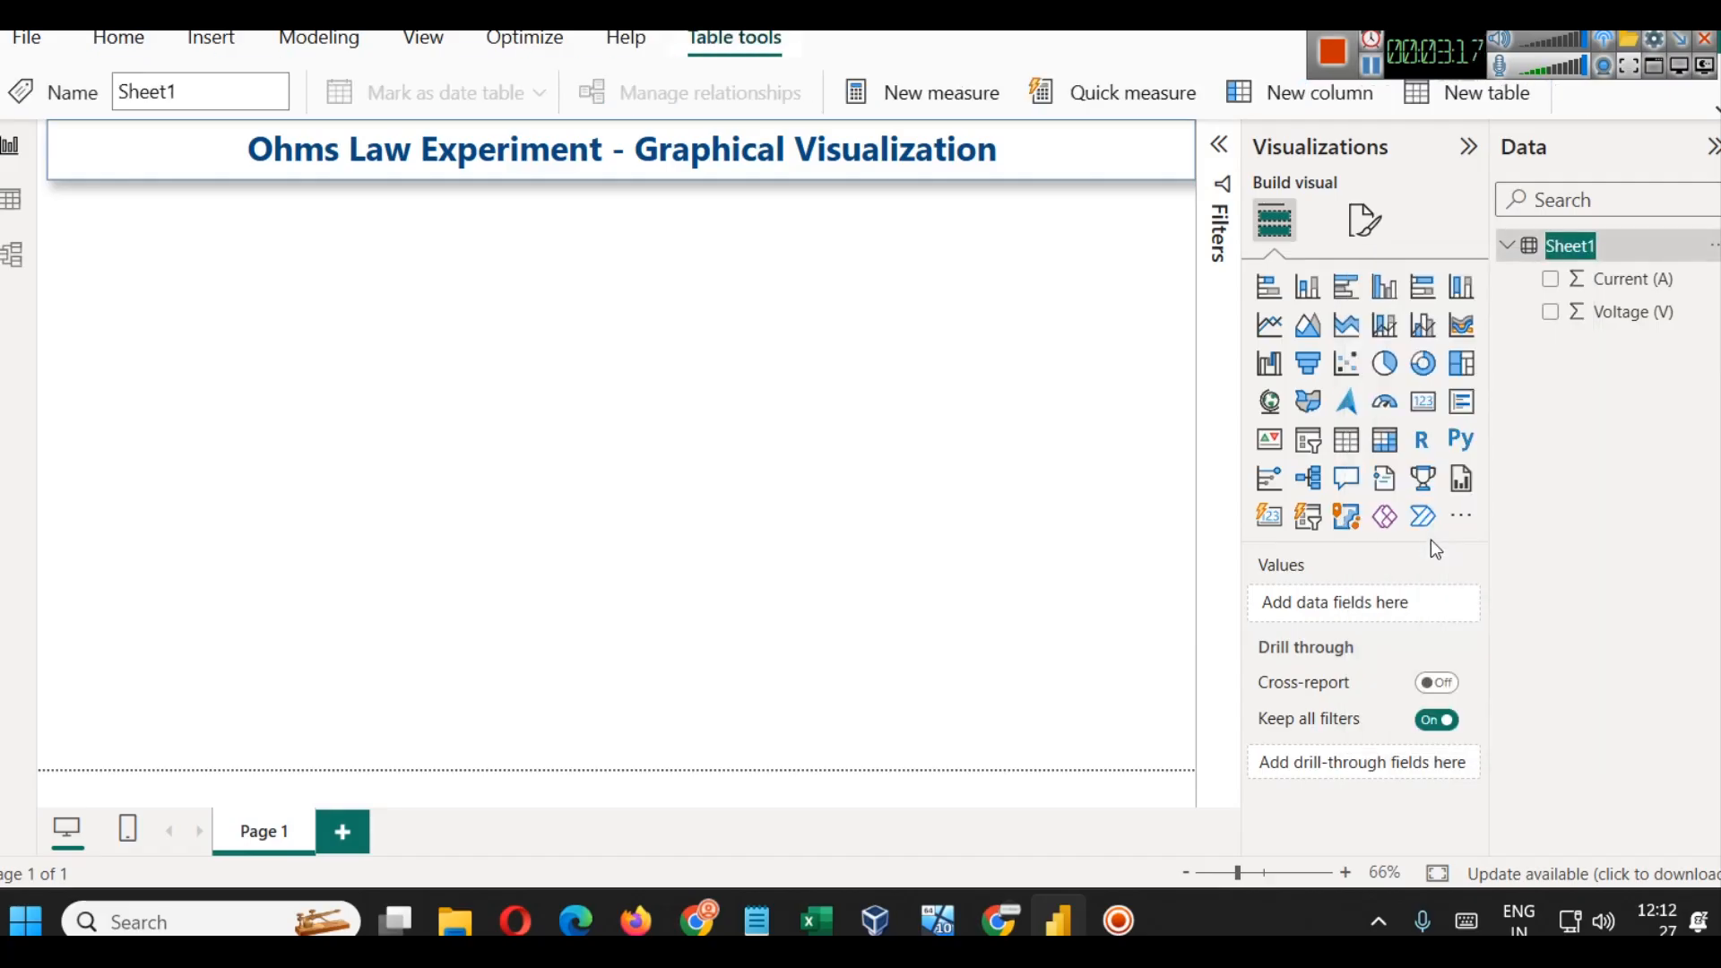
pyautogui.write('ohmslaw')
pyautogui.press('Return')
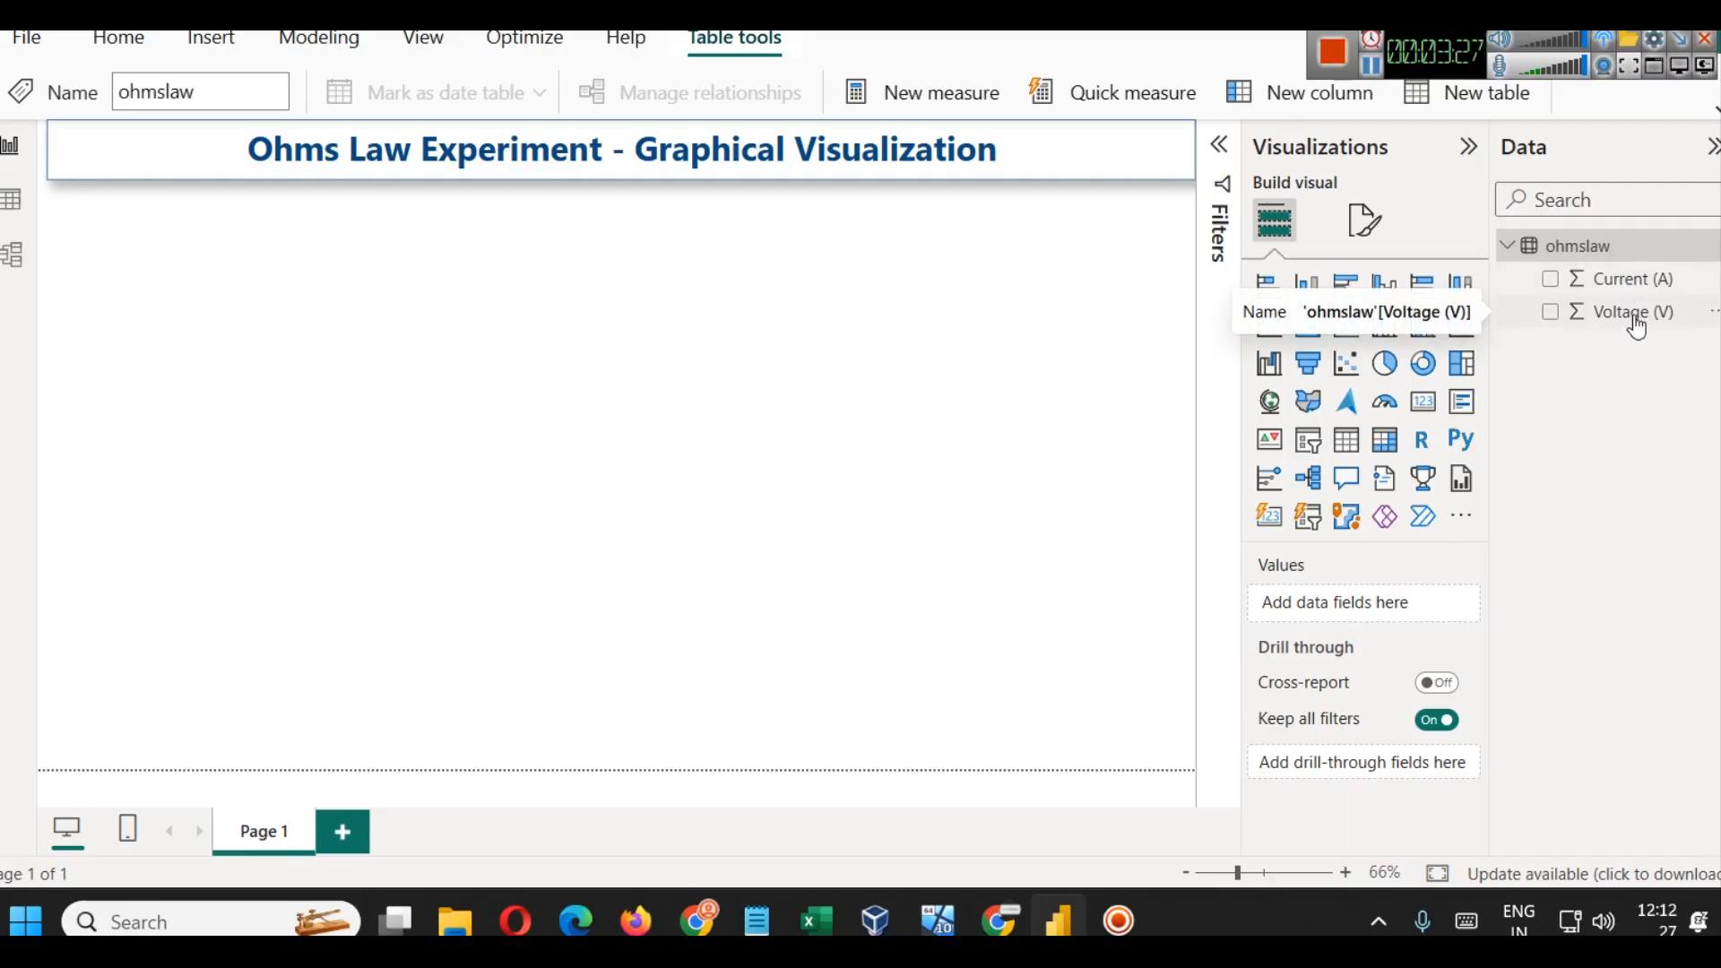
# Step: Review the R = V/I note and add a calculated column named Resitance to ohmslaw, starting its formula with ohmslaw[Voltage (V)]
pyautogui.click(1372, 69)
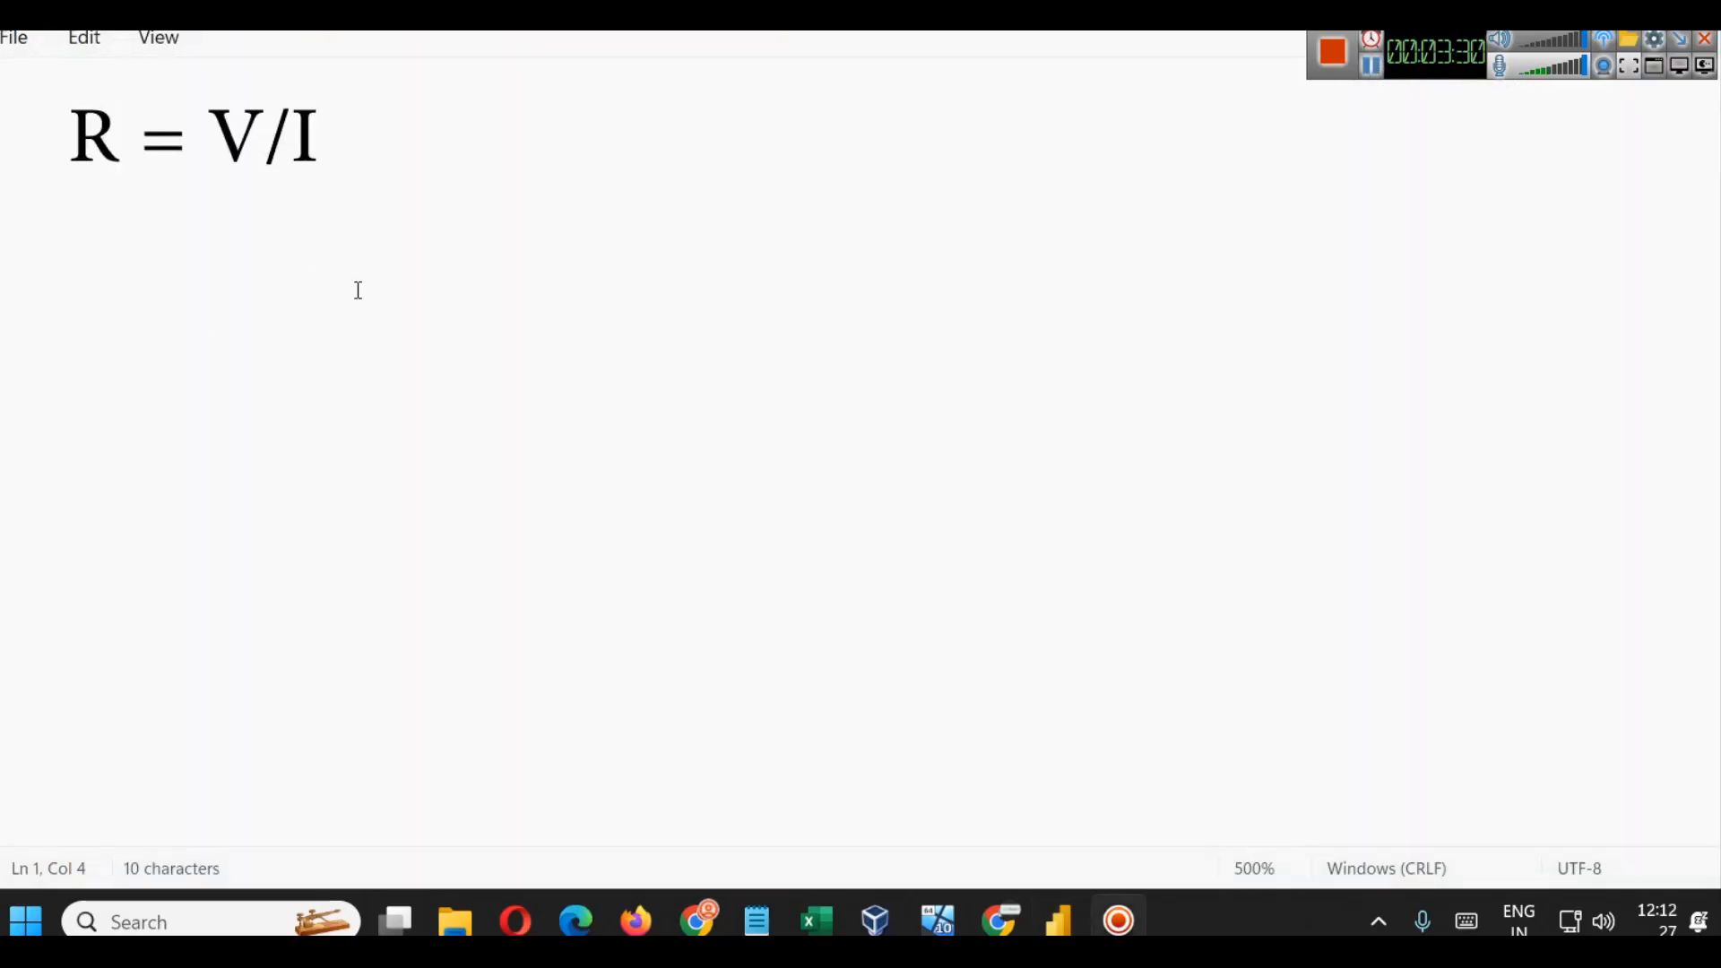
pyautogui.click(1059, 919)
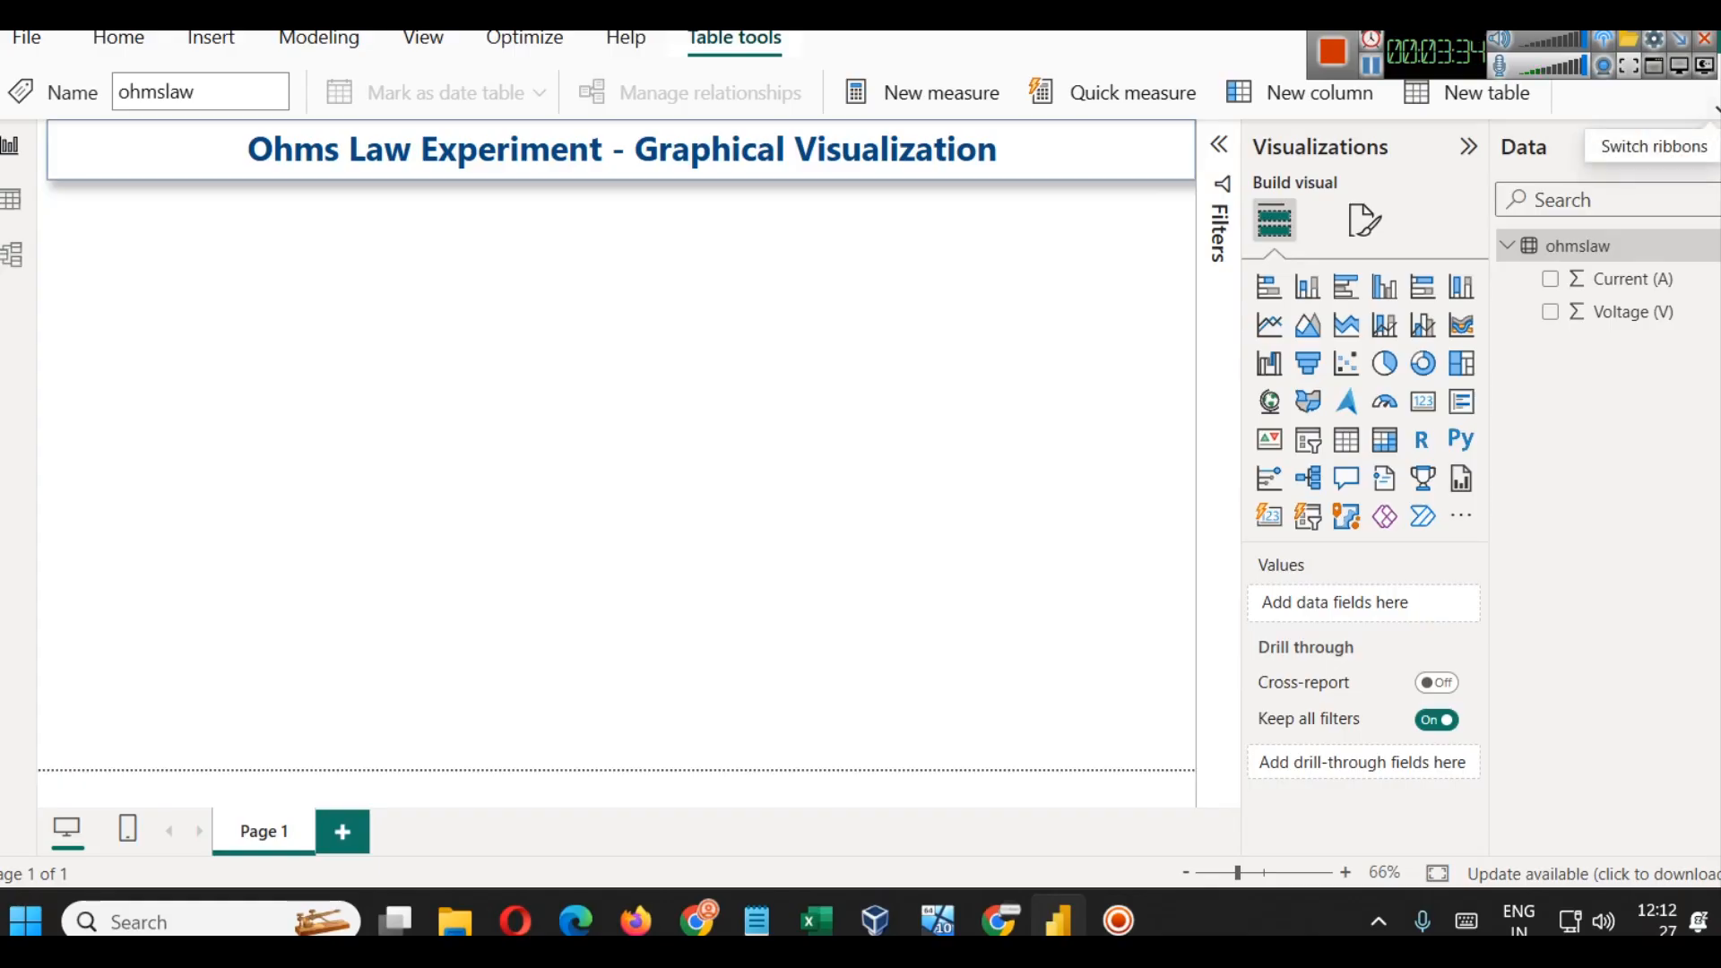
pyautogui.click(1716, 109)
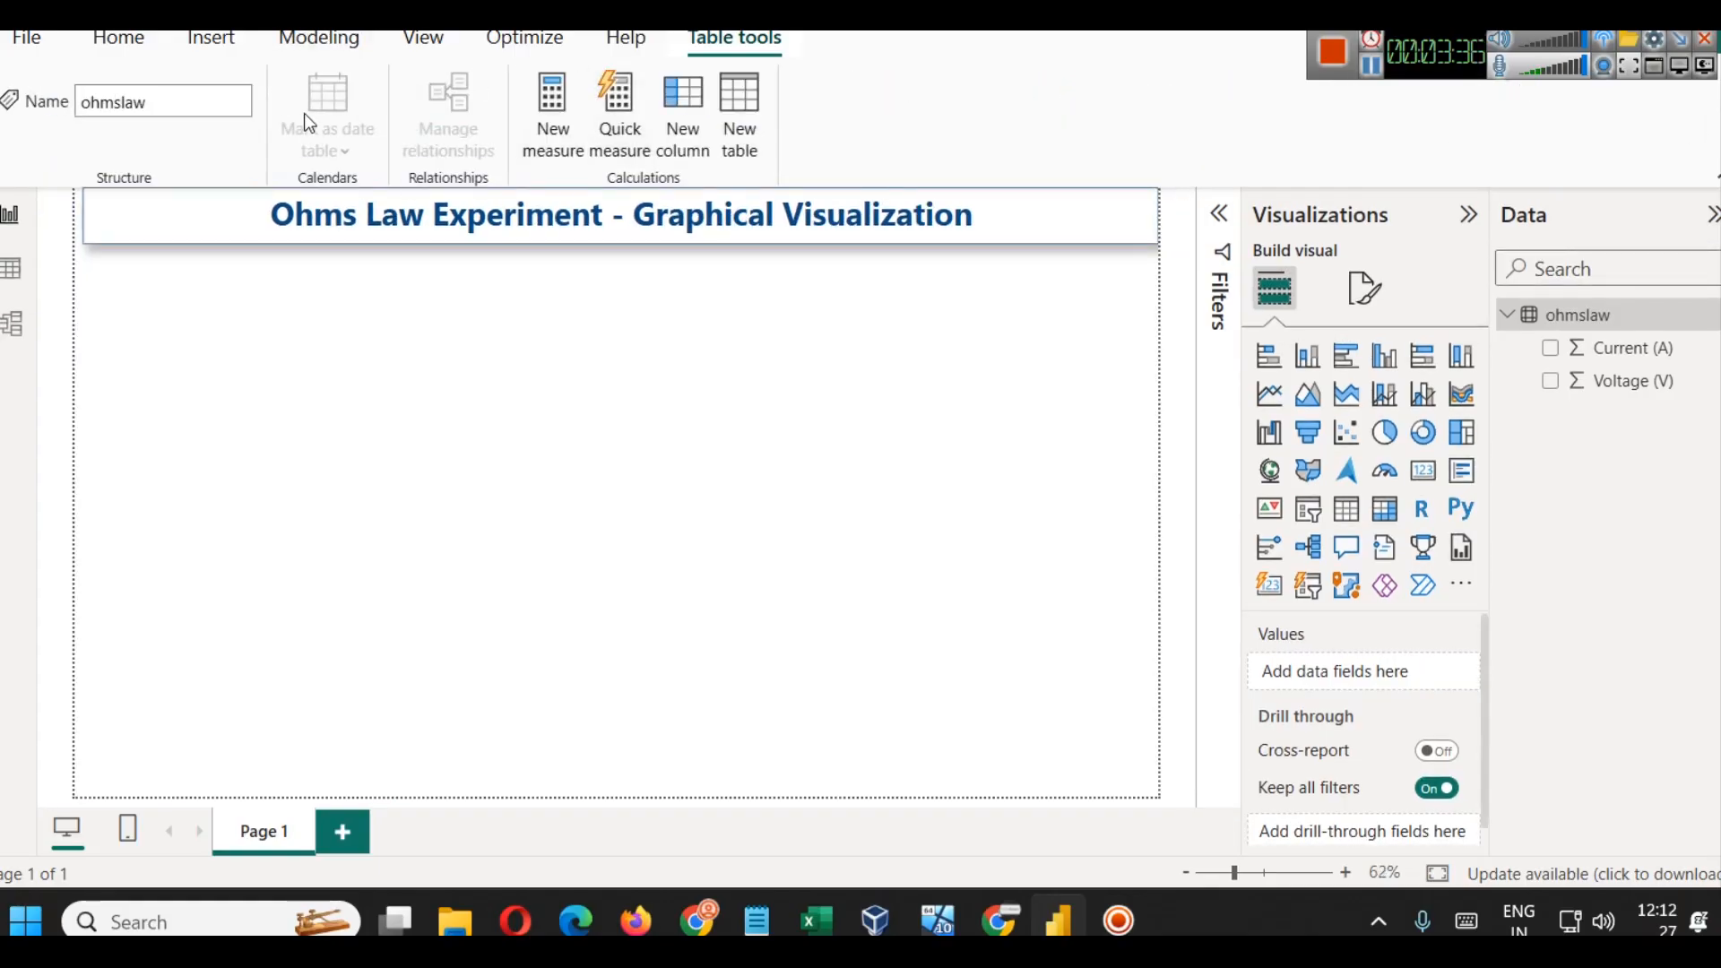
pyautogui.click(329, 43)
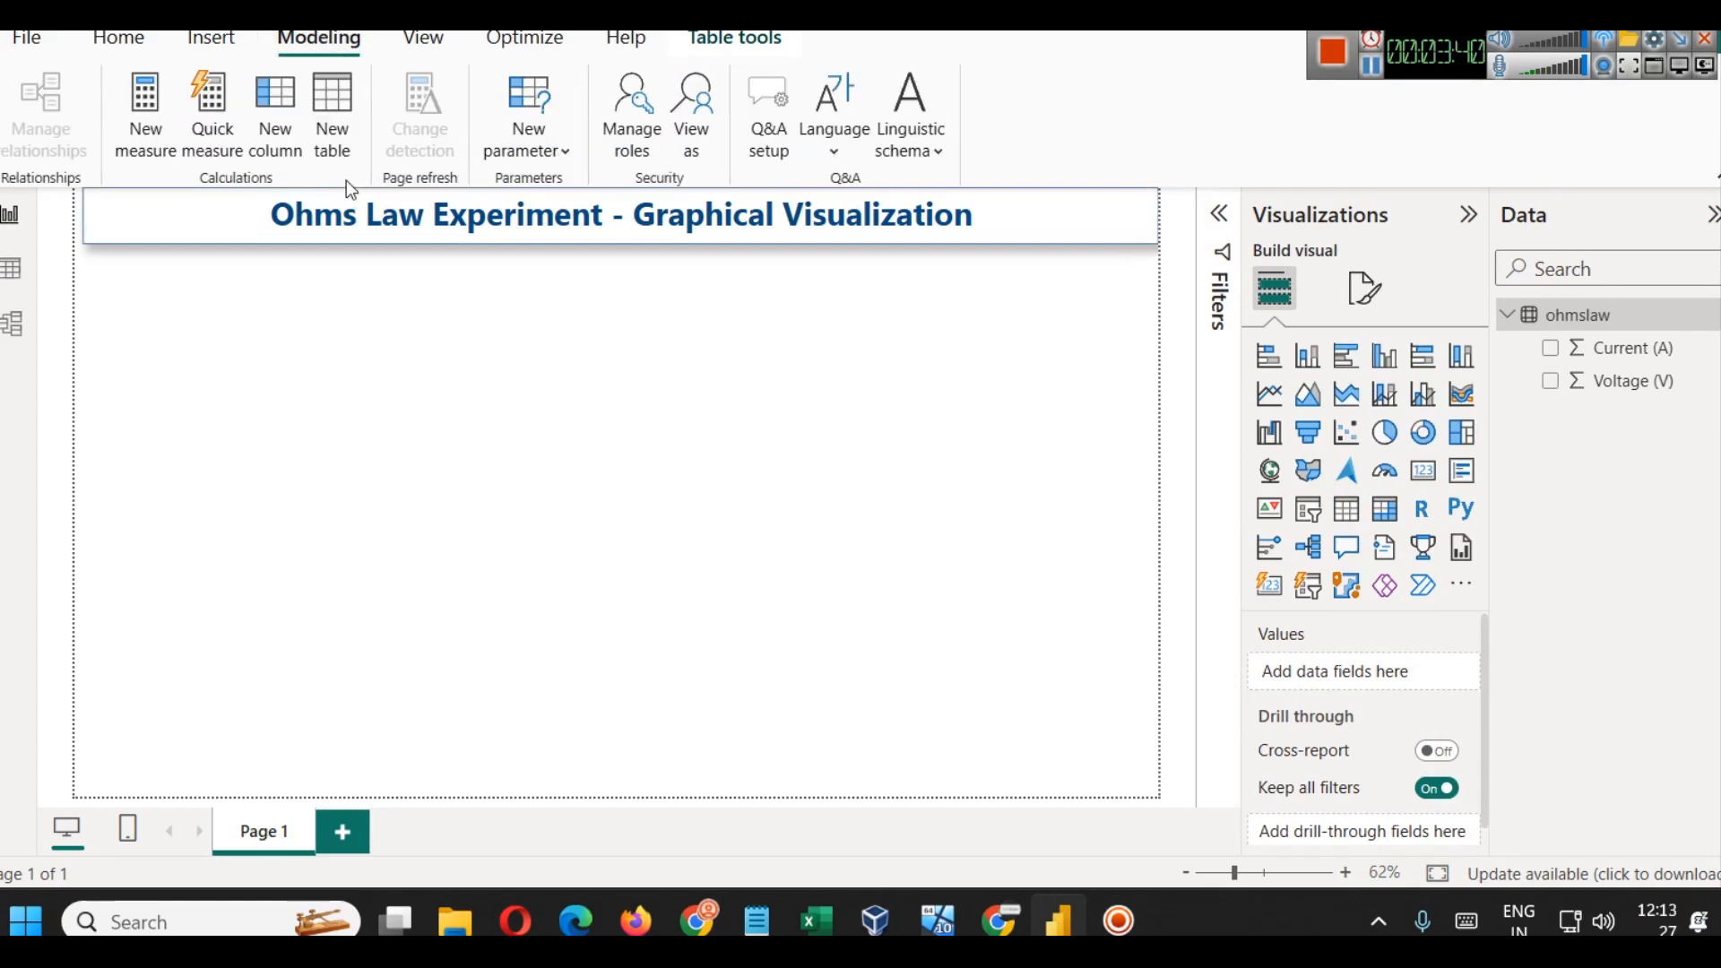
pyautogui.click(289, 140)
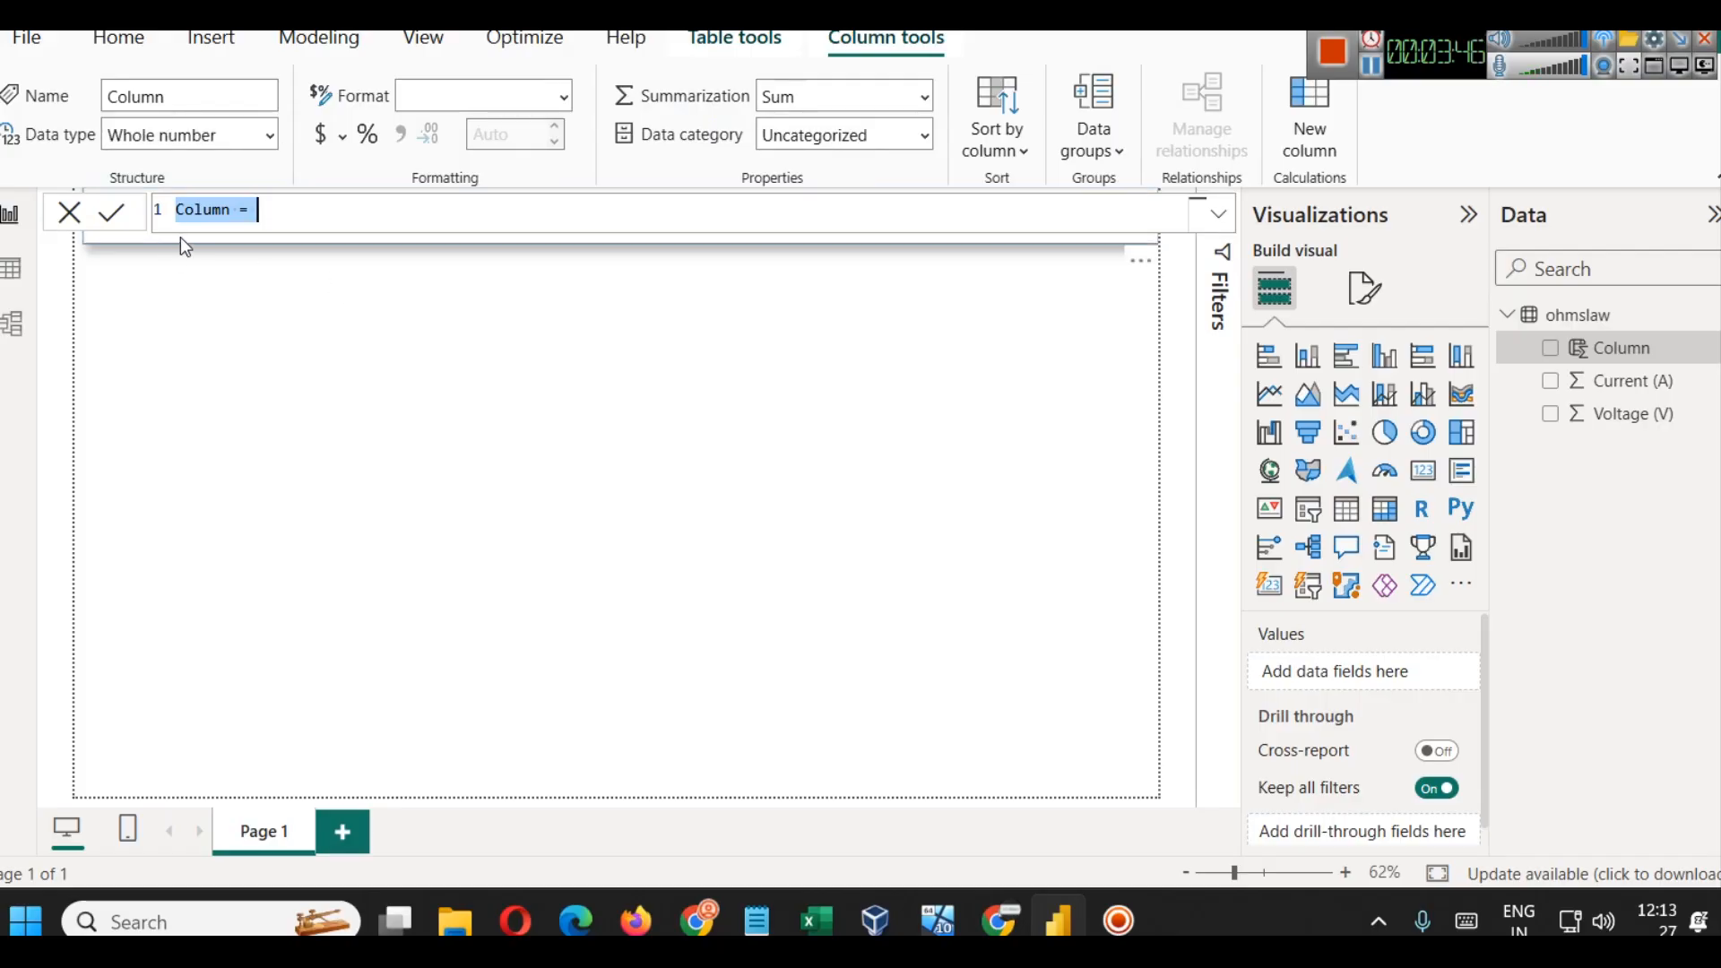
pyautogui.doubleClick(194, 212)
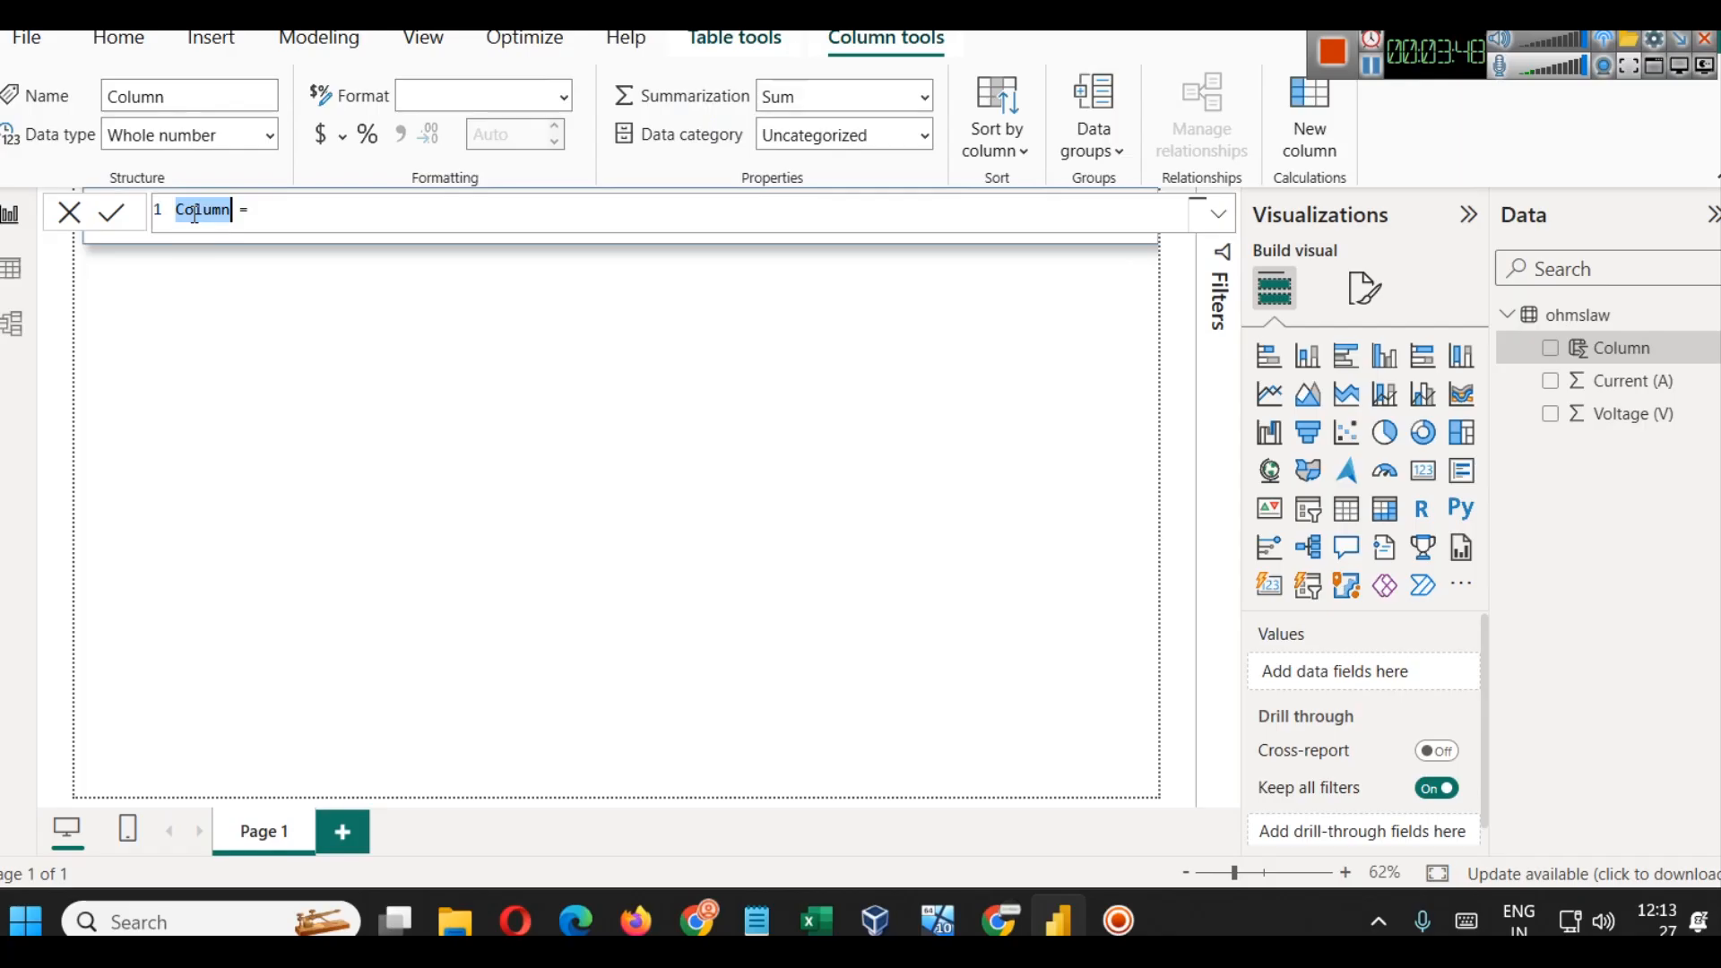
pyautogui.write('Res')
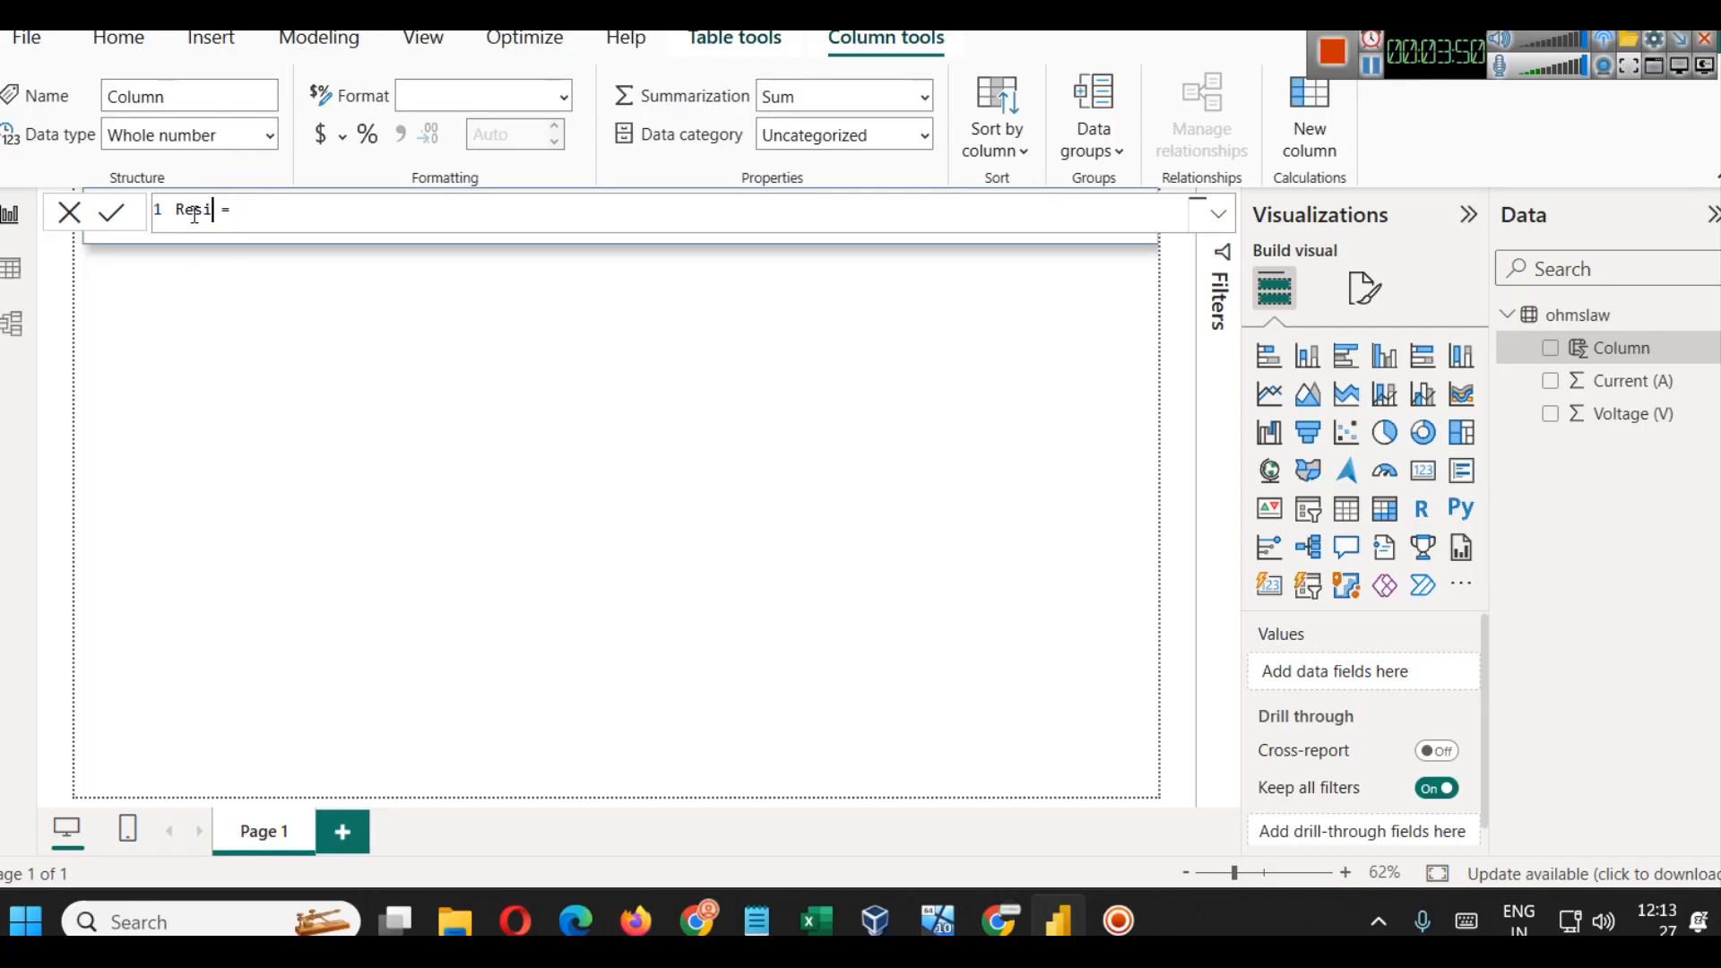
pyautogui.write('itance = V')
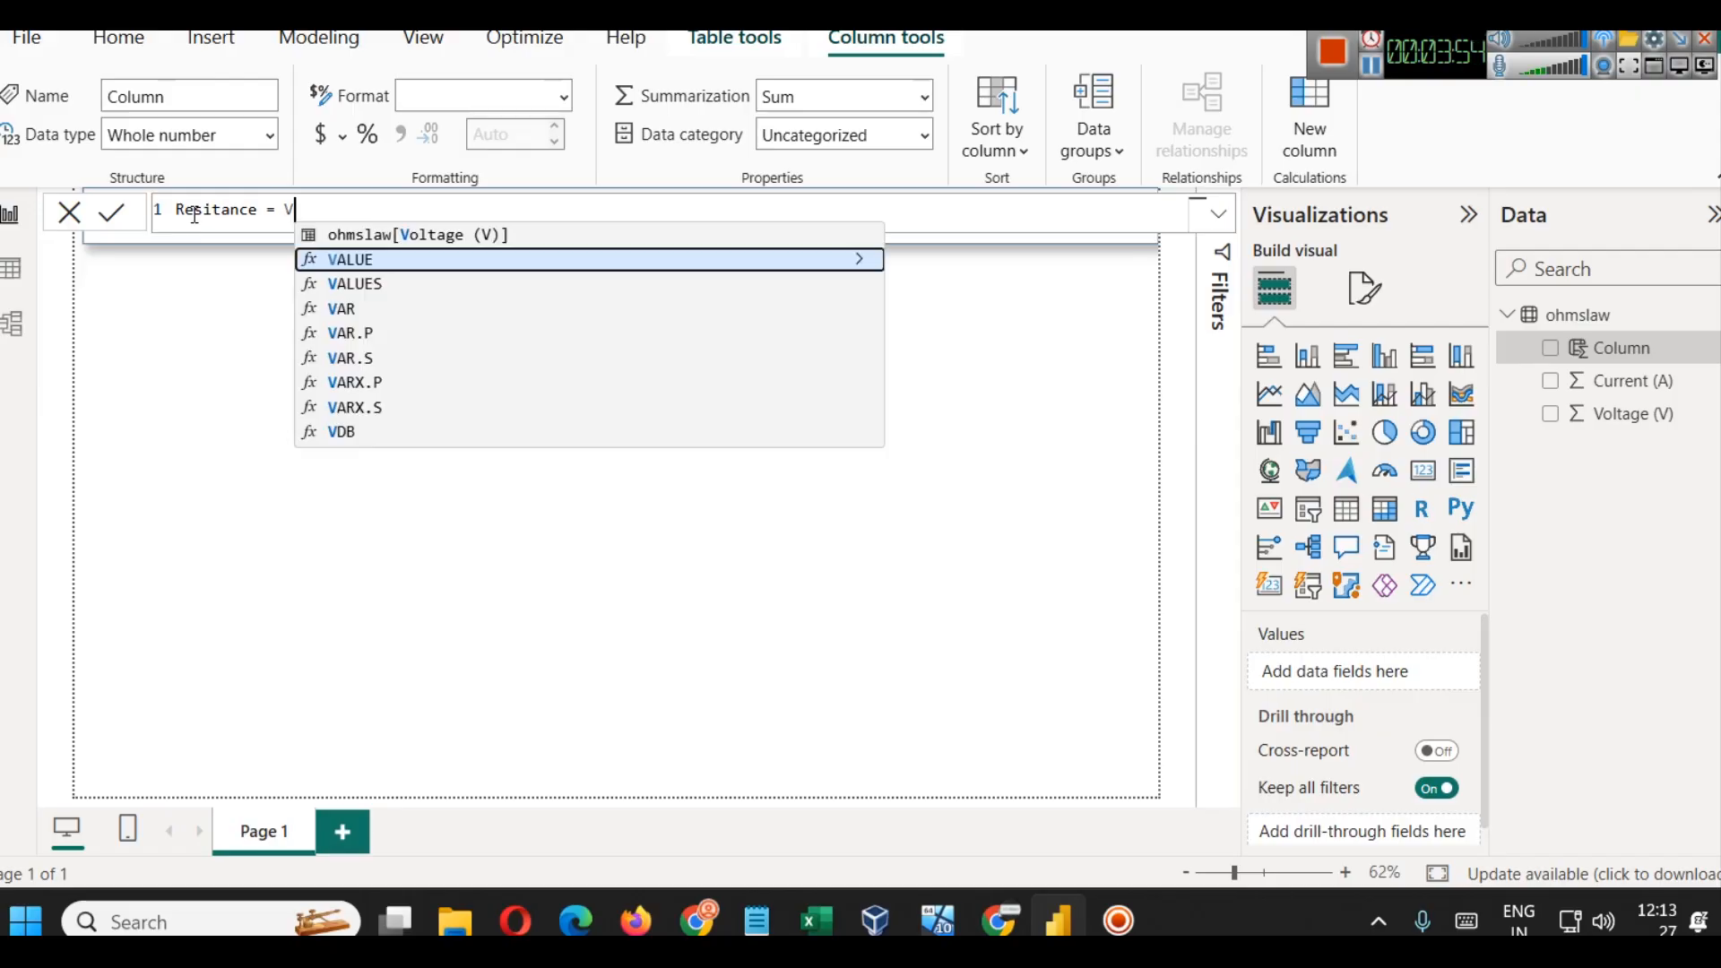
pyautogui.press('Up')
pyautogui.press('Tab')
# Step: Complete the Resitance formula by dividing the voltage by ohmslaw[Current (A)], and commit the column
pyautogui.write('/ Oh')
pyautogui.press('Down')
pyautogui.press('Down')
pyautogui.press('Tab')
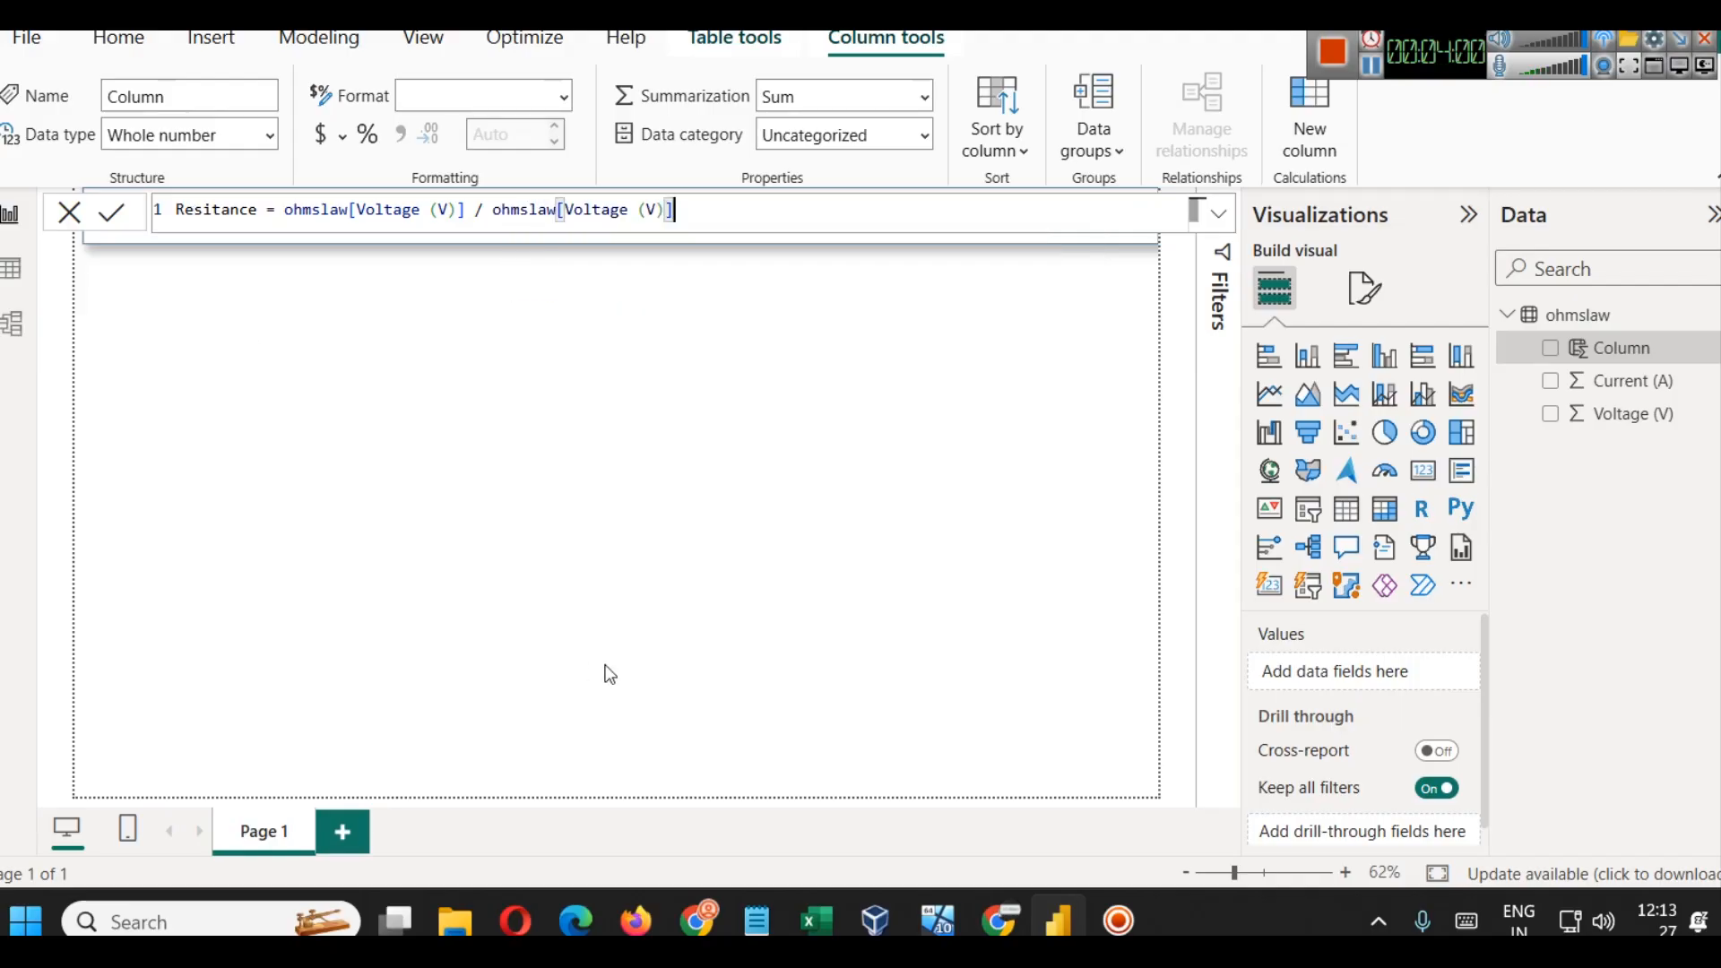
pyautogui.moveTo(746, 925)
pyautogui.moveTo(714, 216); pyautogui.dragTo(496, 213)
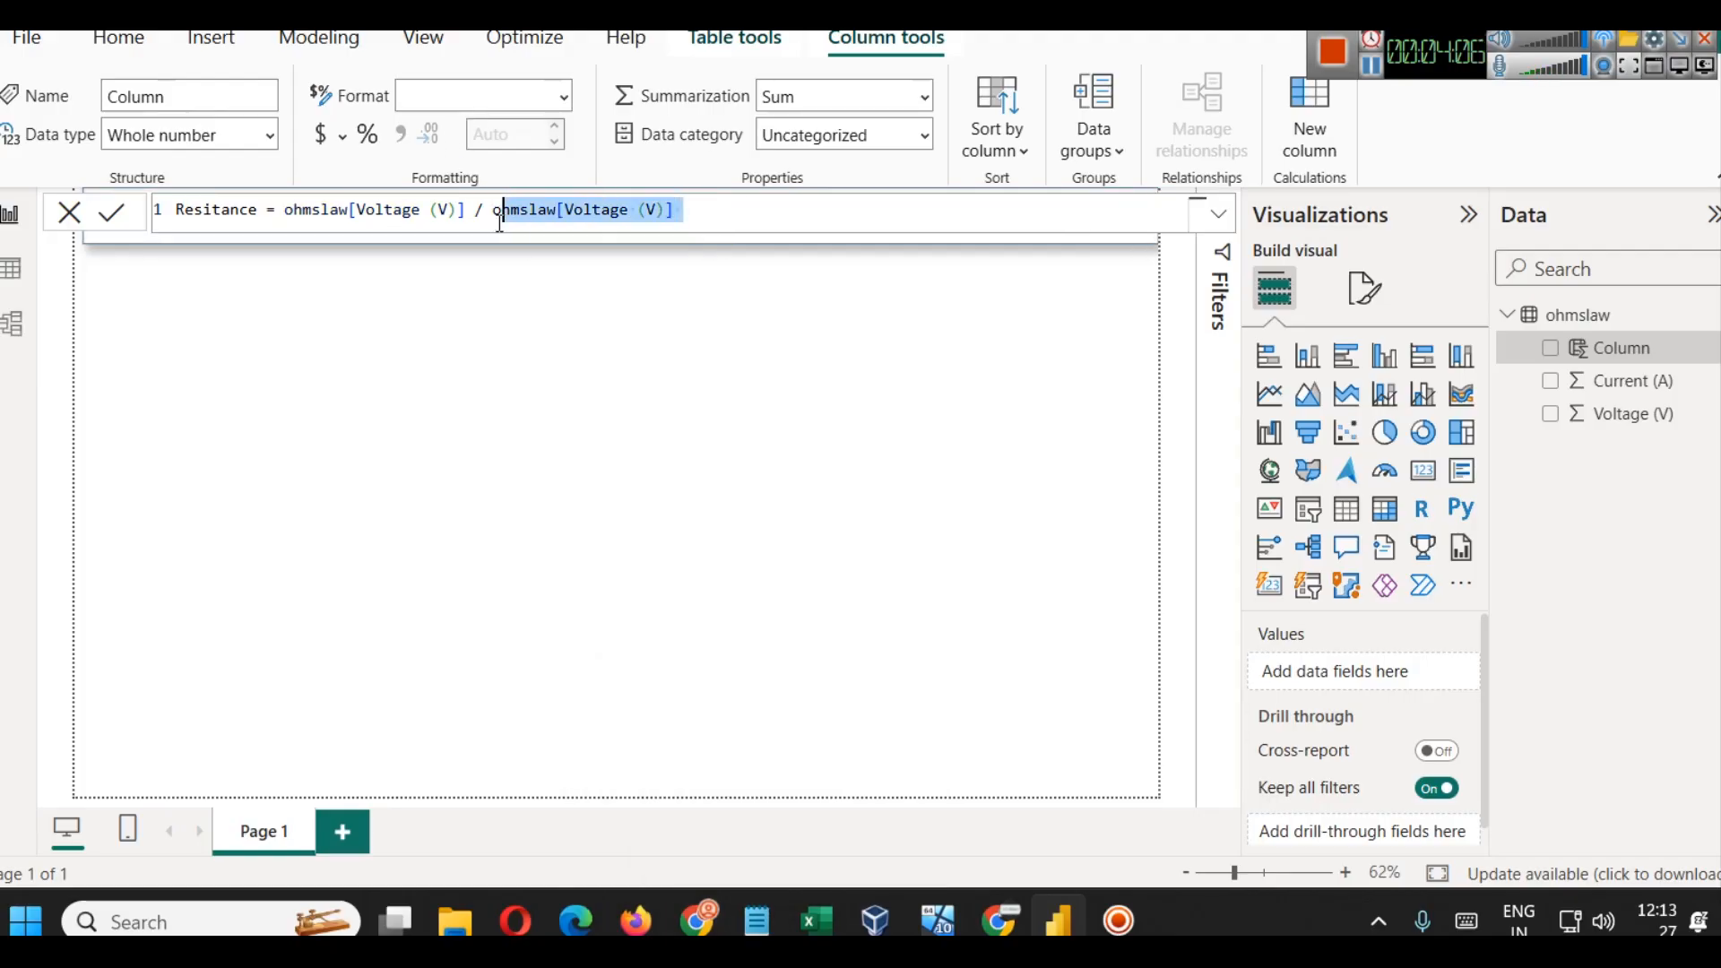
pyautogui.write('curr')
pyautogui.press('Down')
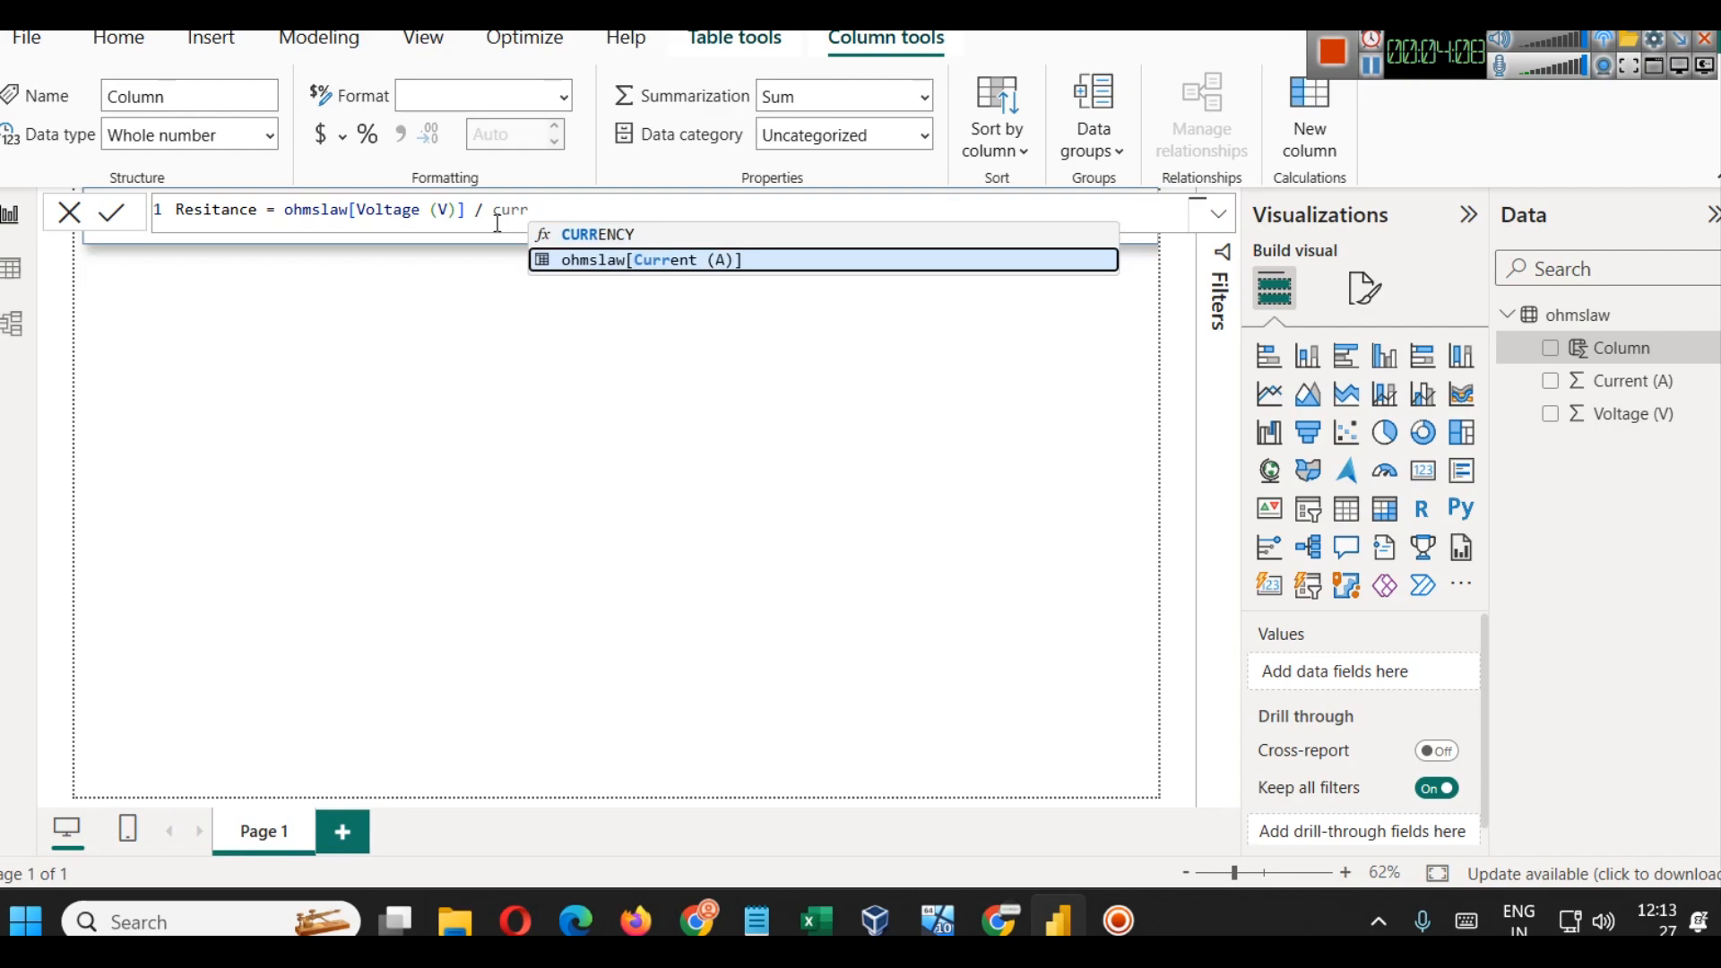
pyautogui.press('Tab')
pyautogui.click(107, 215)
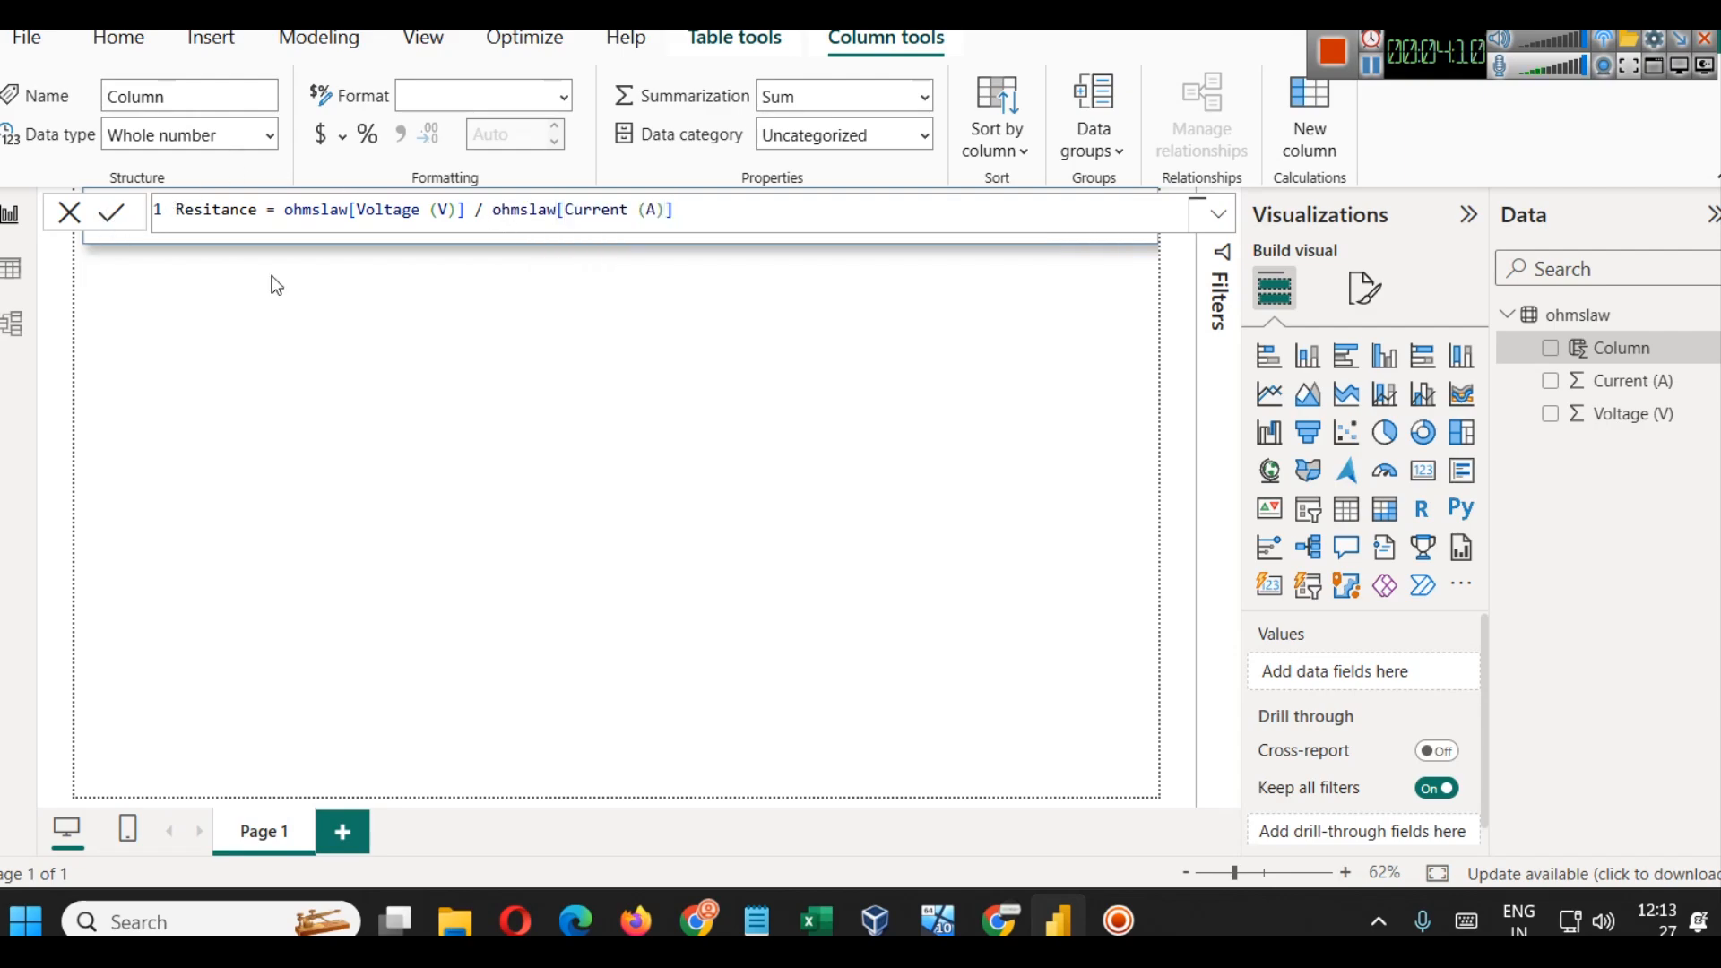
pyautogui.click(923, 448)
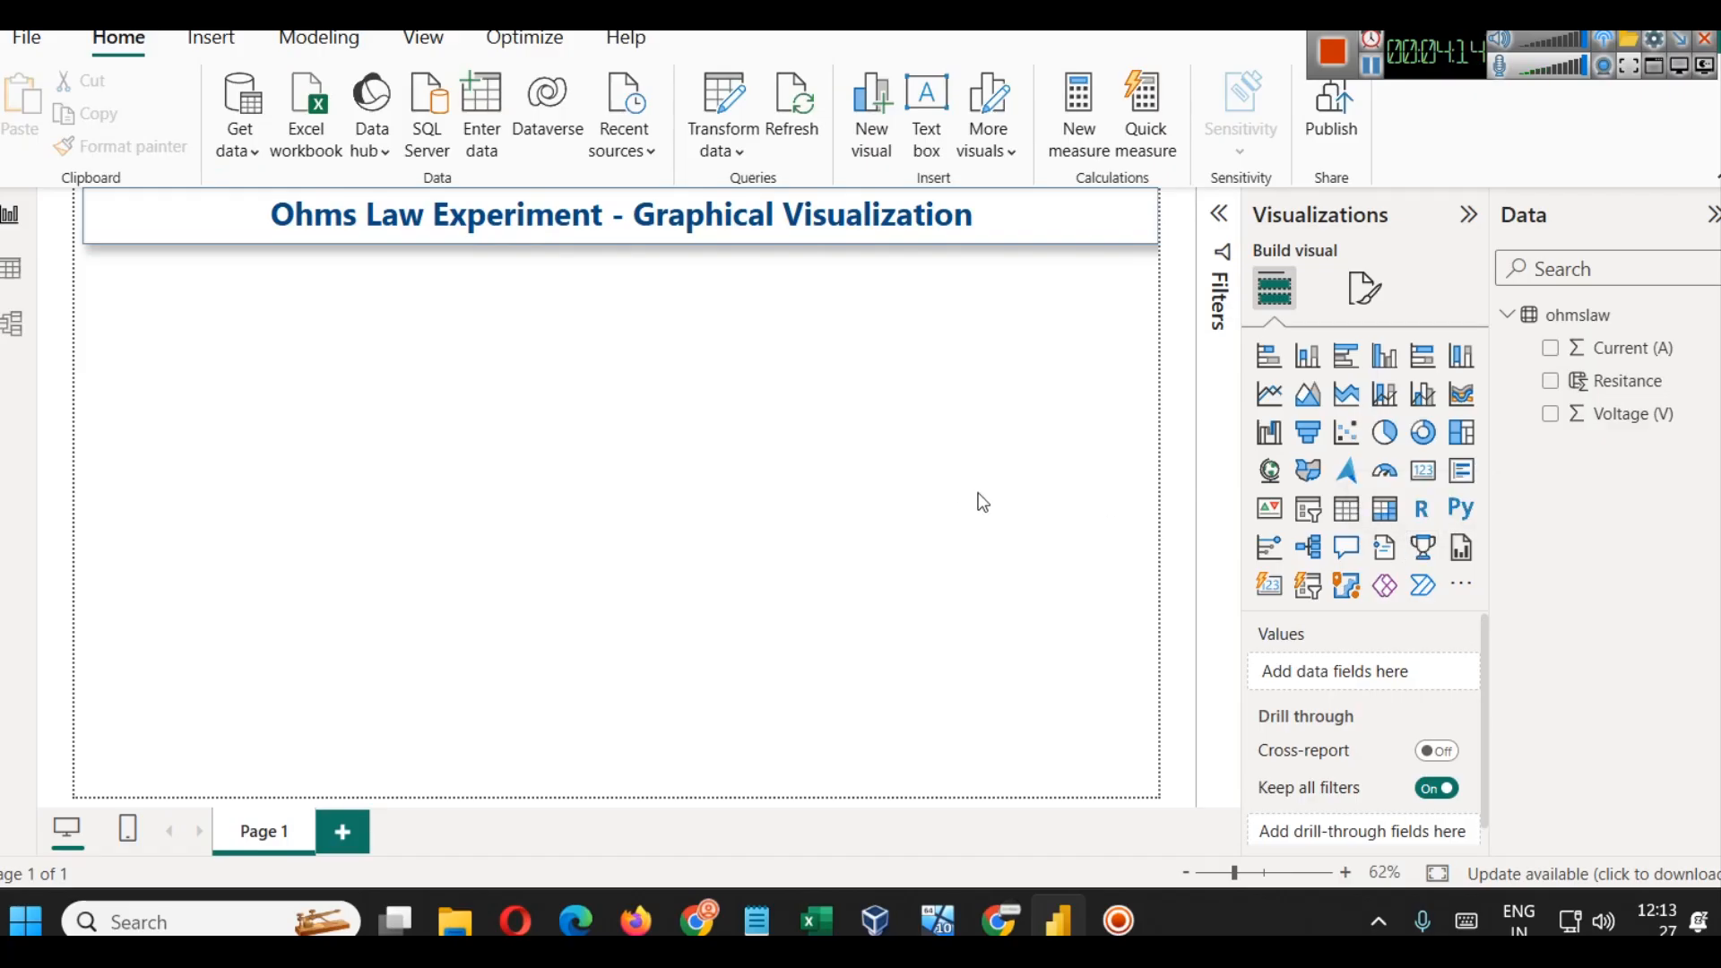
pyautogui.click(1267, 399)
pyautogui.moveTo(515, 421); pyautogui.dragTo(538, 637)
pyautogui.click(1218, 216)
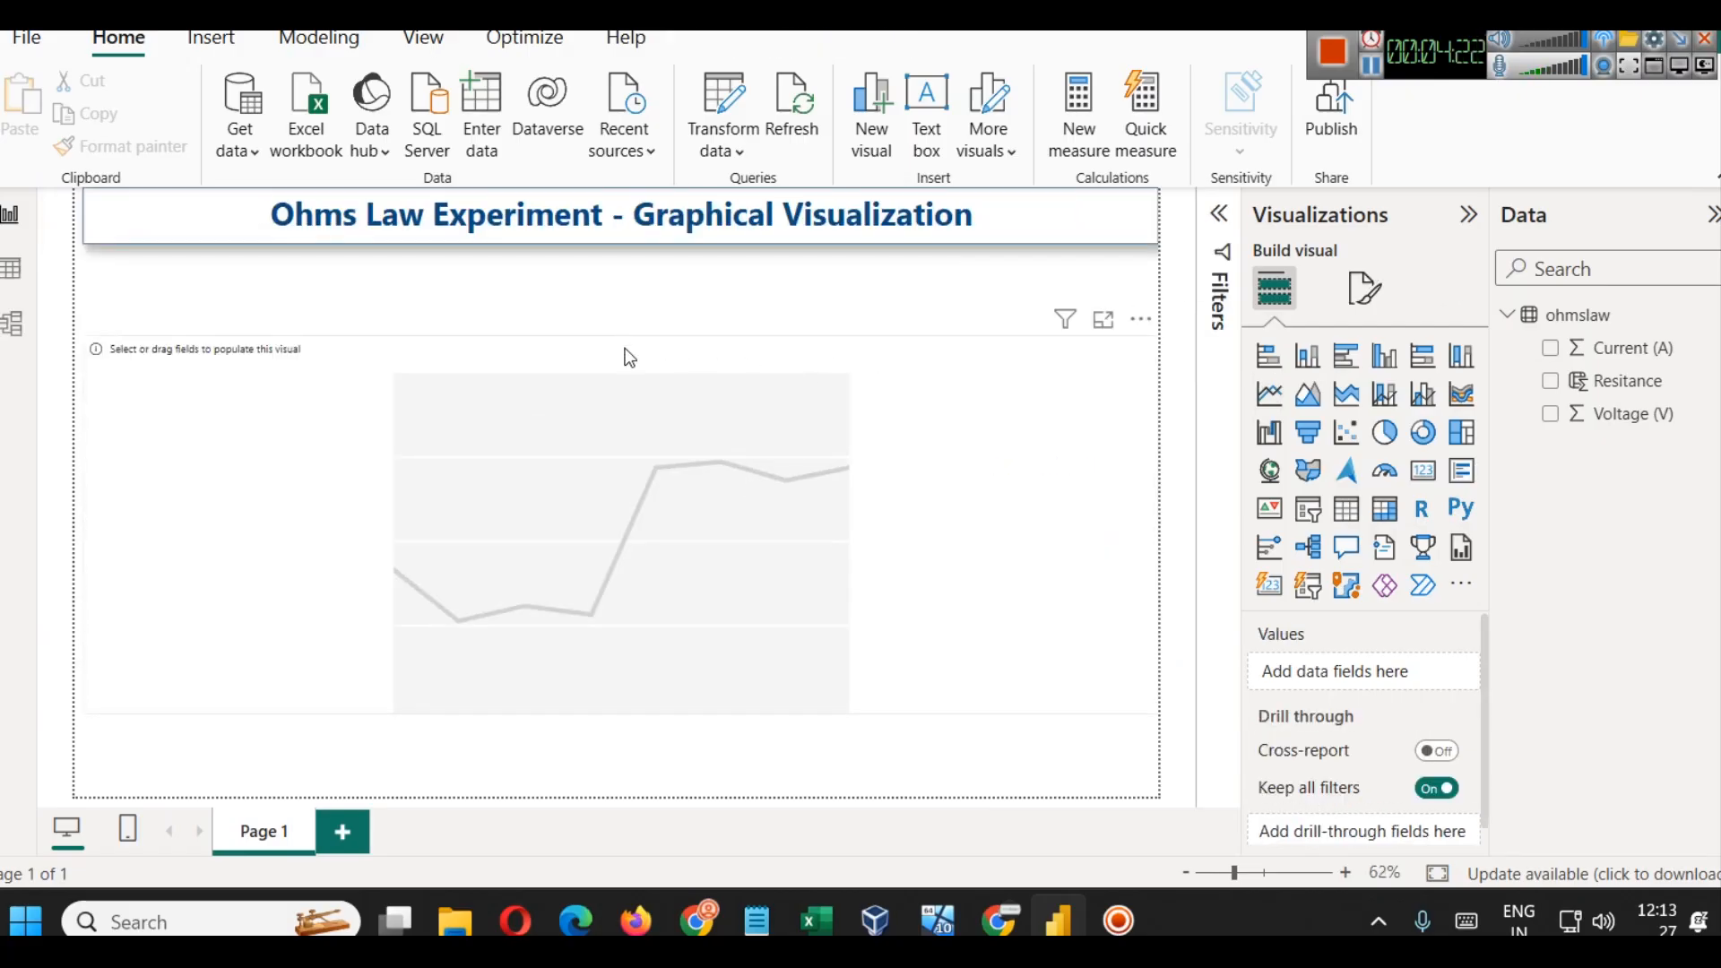
pyautogui.moveTo(622, 340); pyautogui.dragTo(624, 280)
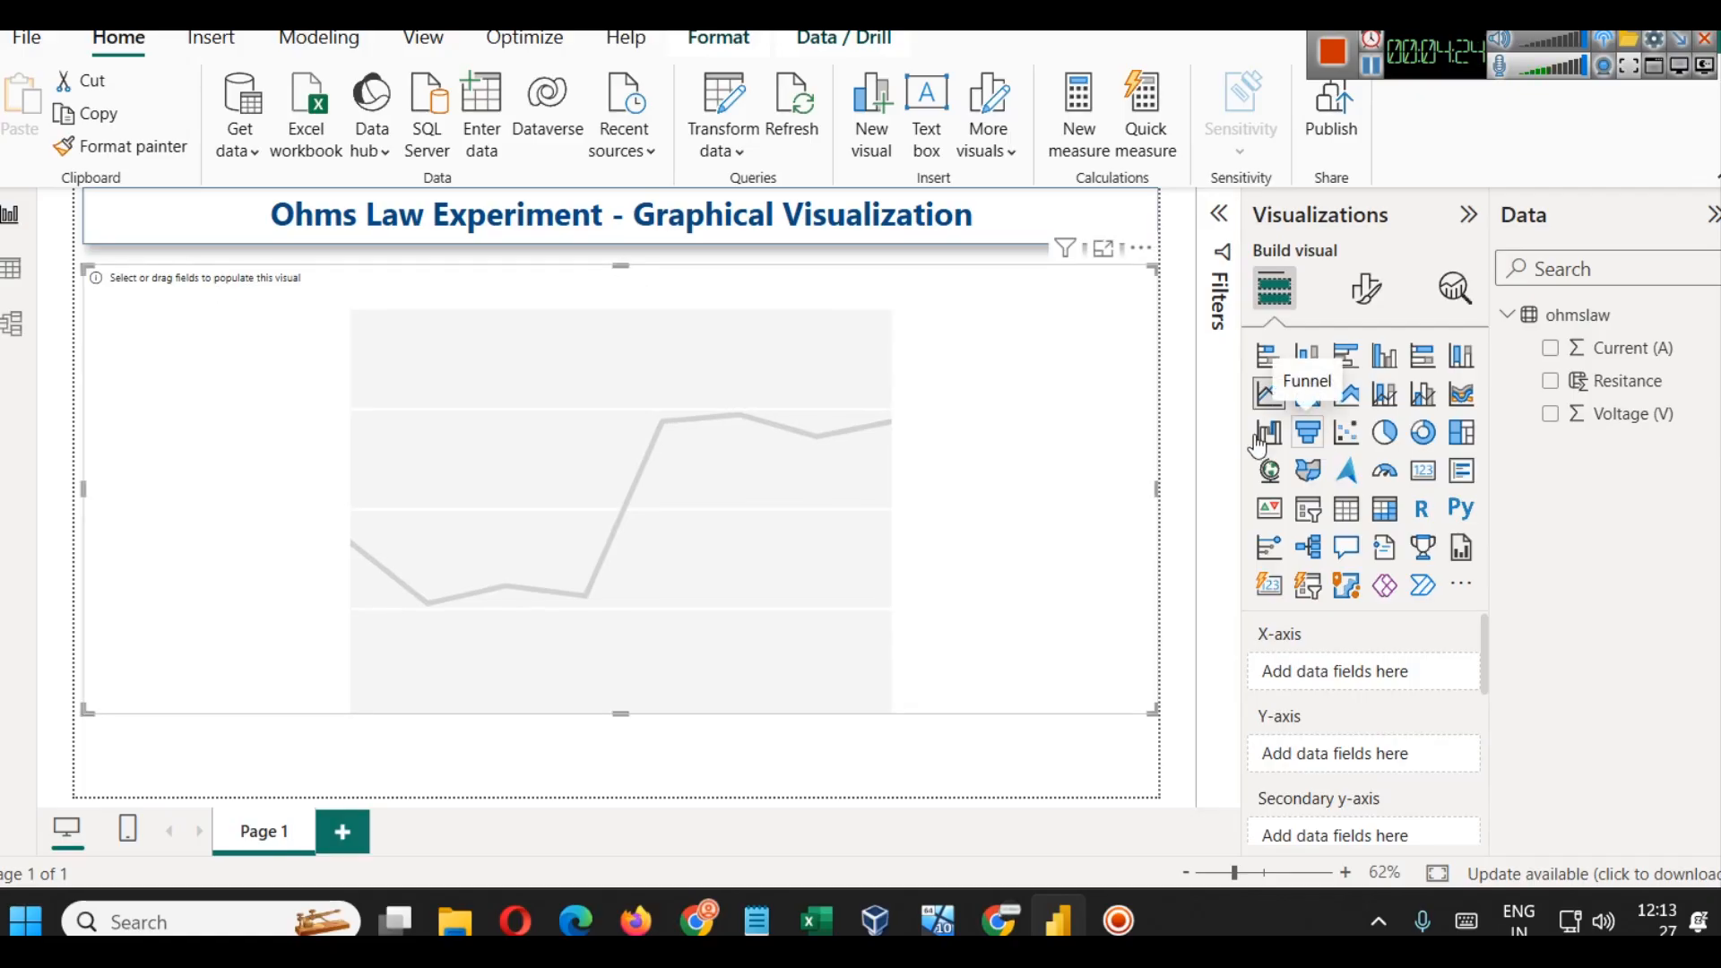
pyautogui.press('Delete')
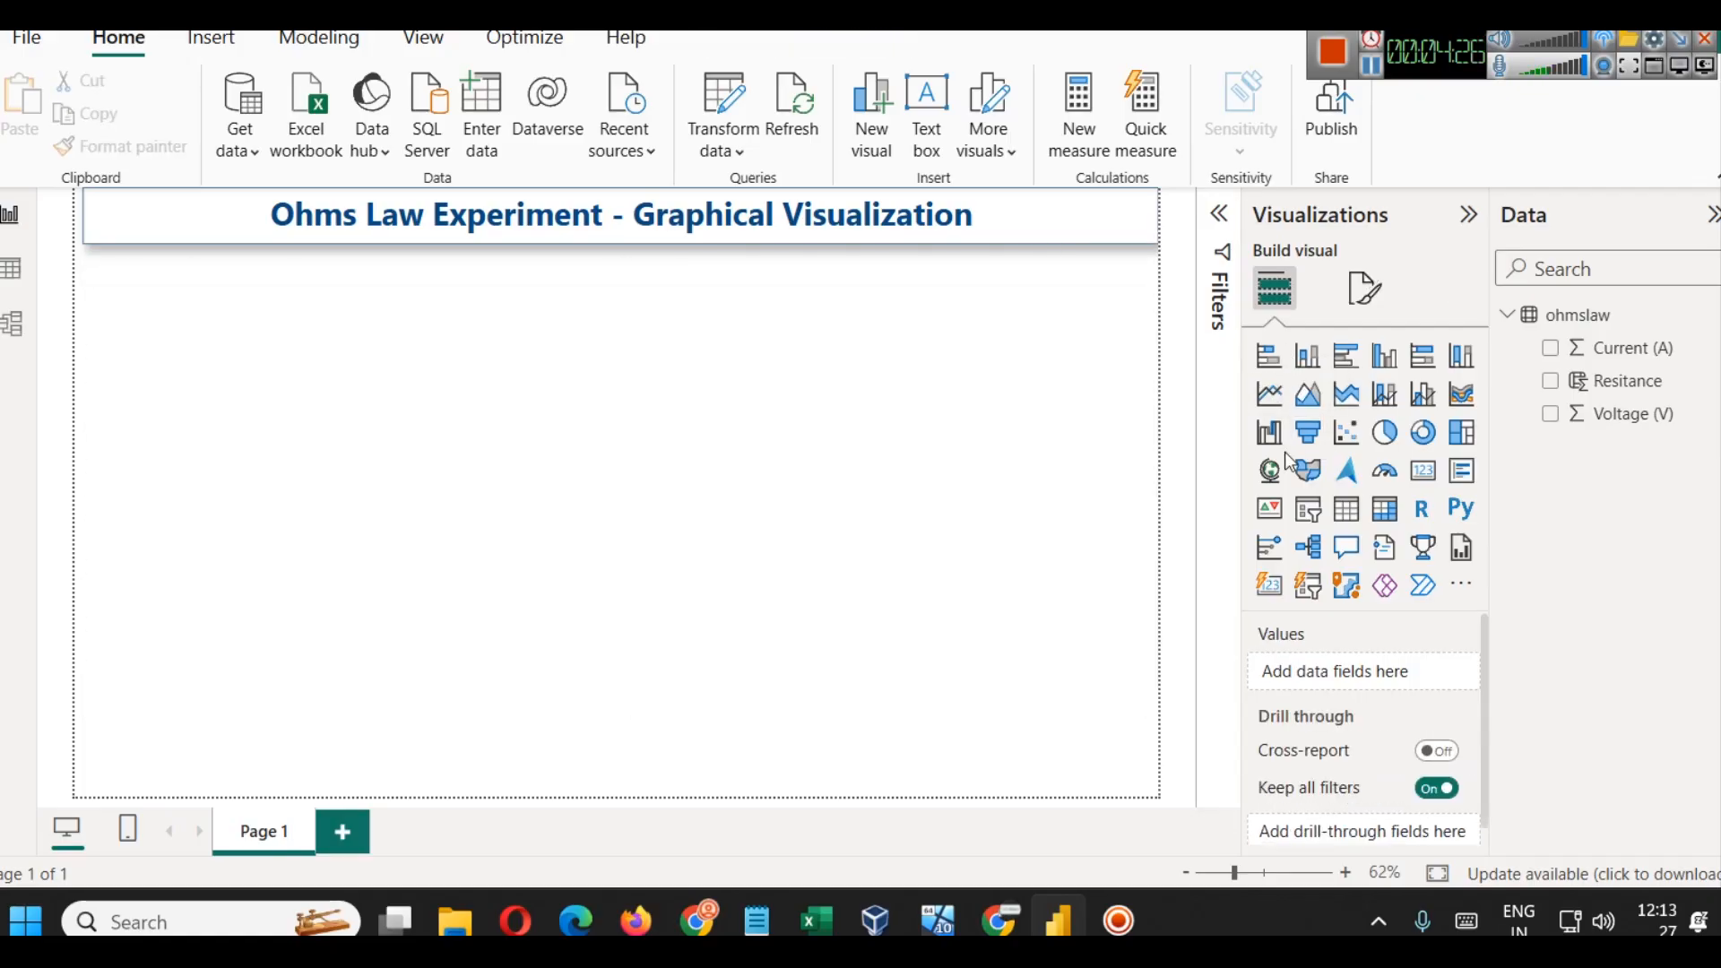
# Step: Add a scatter chart, enlarge it to fill most of the page and place it just below the title banner
pyautogui.click(1342, 434)
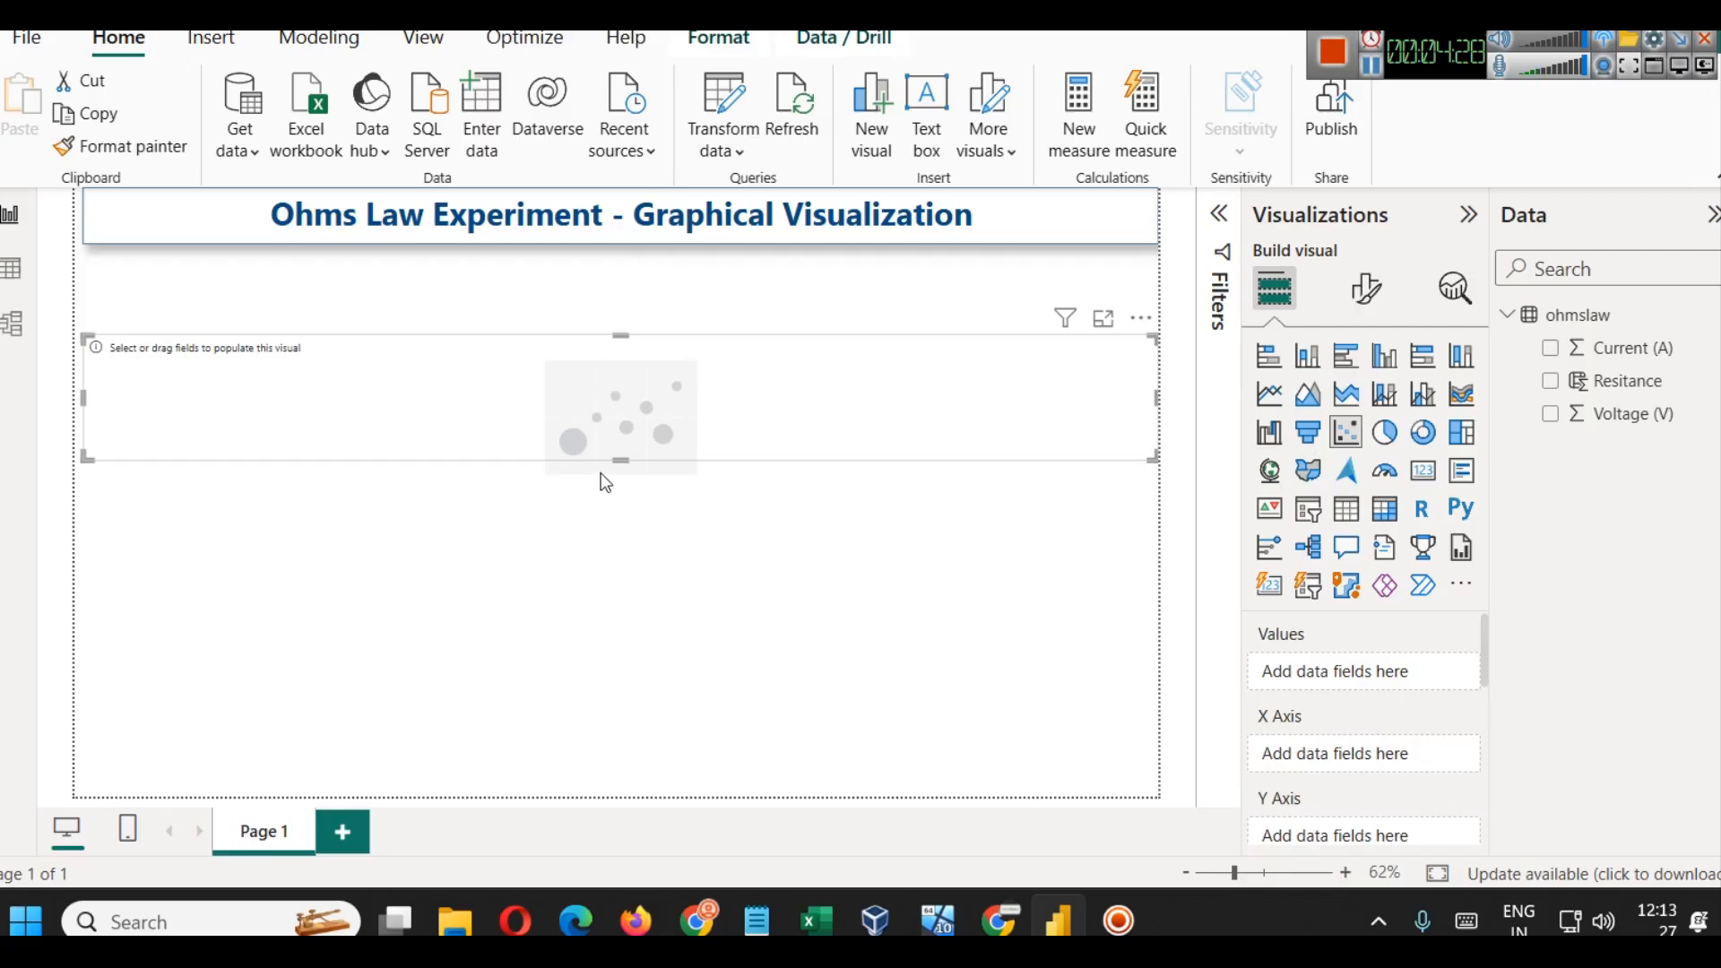
pyautogui.moveTo(625, 492); pyautogui.dragTo(661, 769)
pyautogui.moveTo(687, 588); pyautogui.dragTo(690, 533)
pyautogui.moveTo(626, 709); pyautogui.dragTo(630, 731)
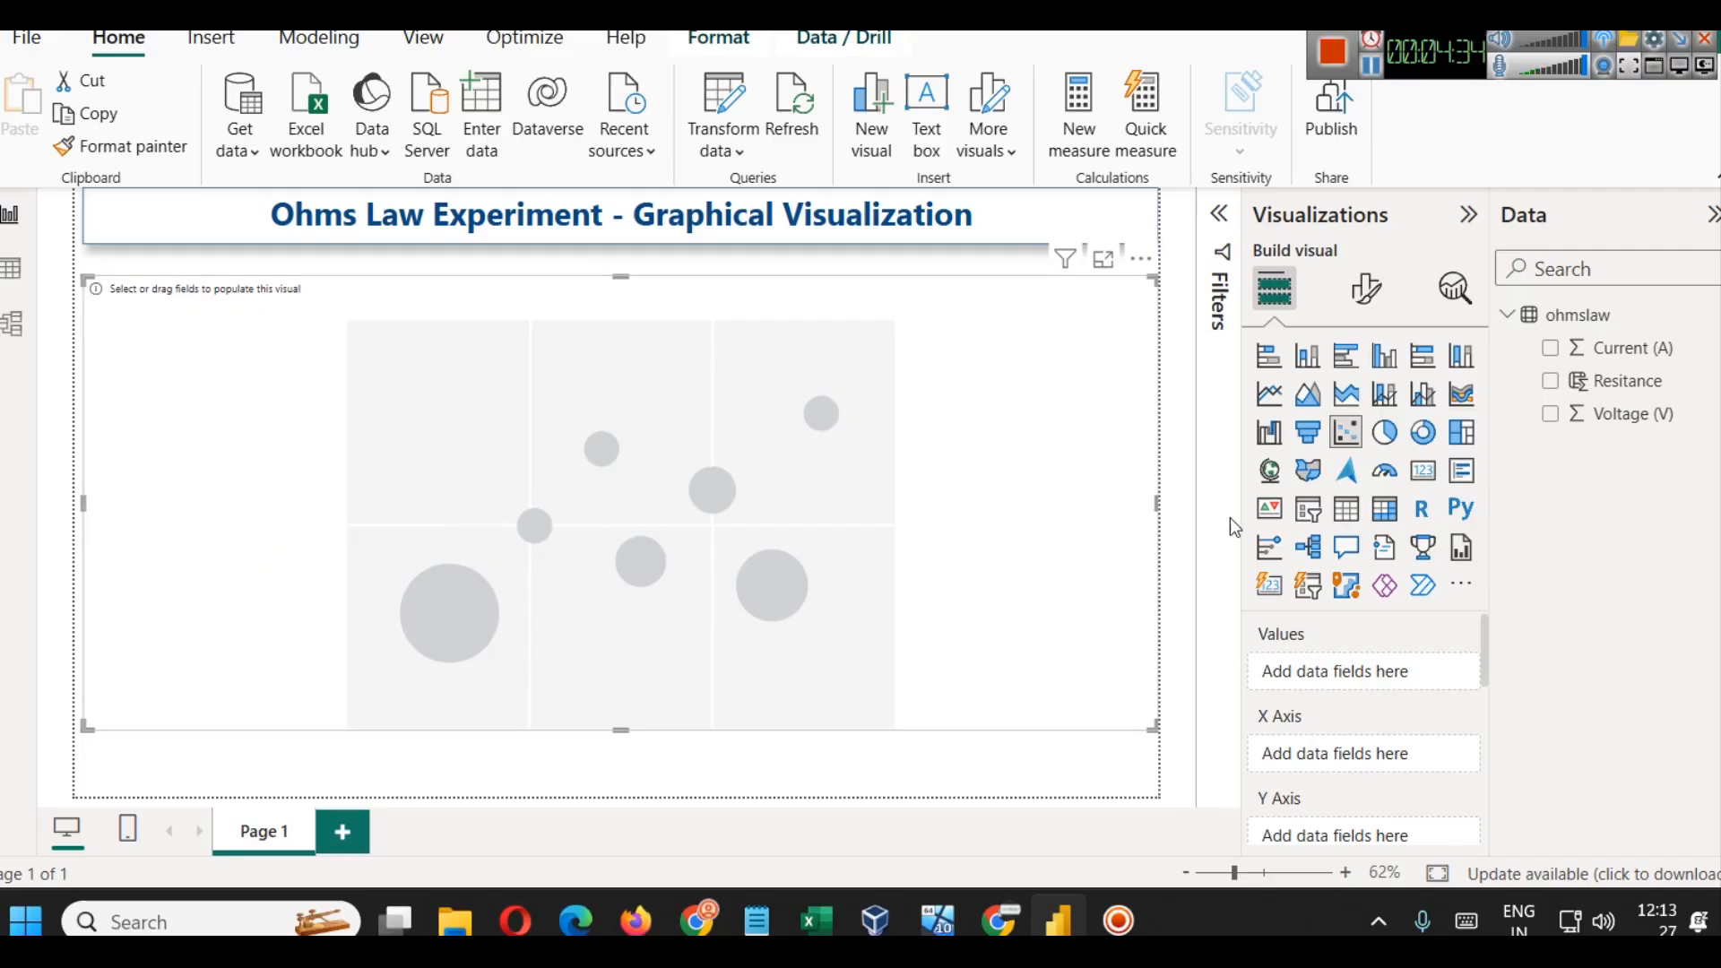
# Step: Assign Voltage (V) to the scatter chart's X axis and set it to Don't summarize
pyautogui.scroll(-1, 1478, 654)
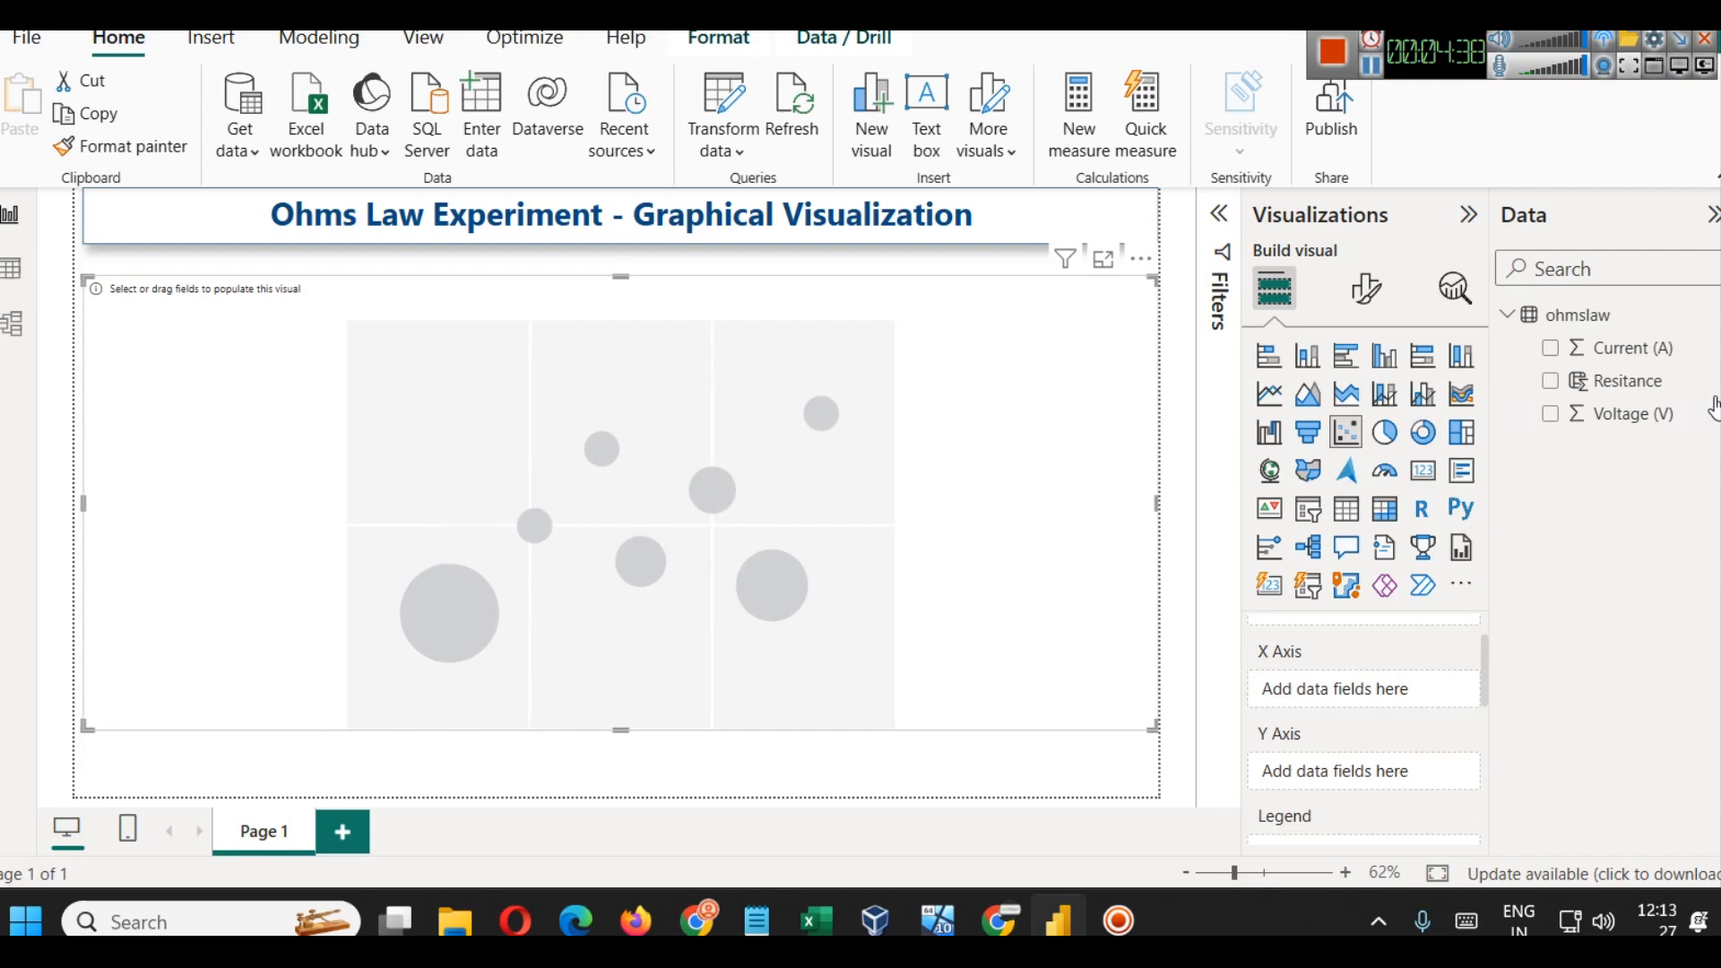
pyautogui.moveTo(1582, 413); pyautogui.dragTo(1360, 695)
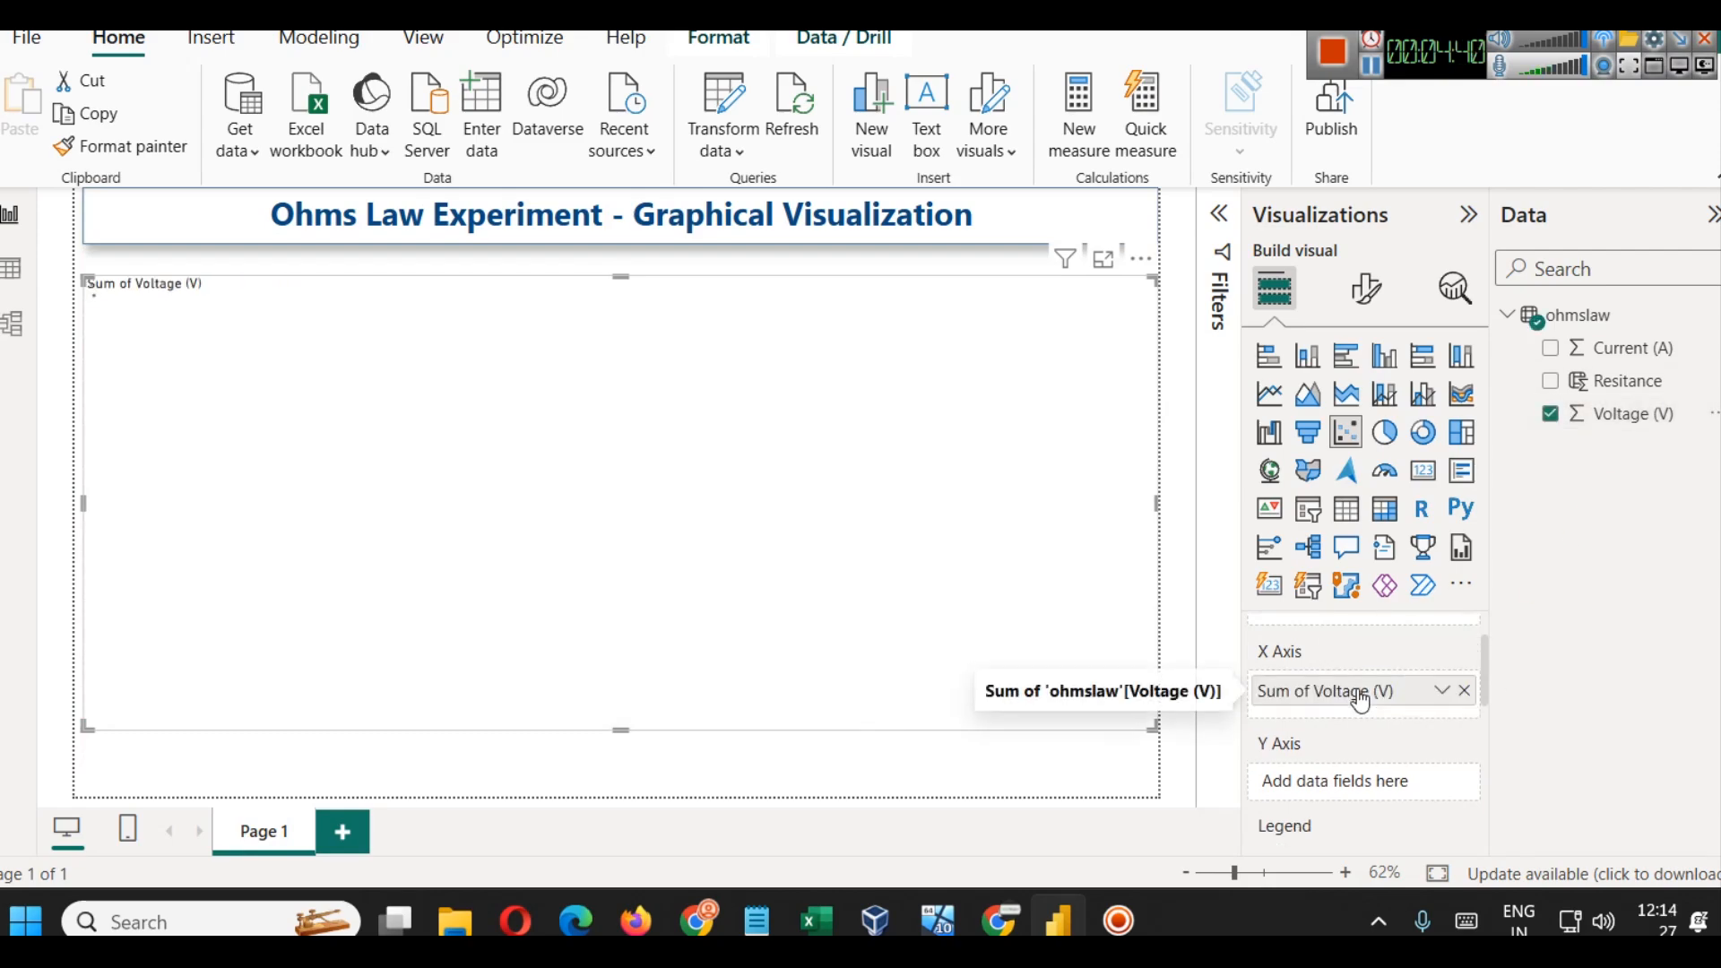
pyautogui.click(1441, 690)
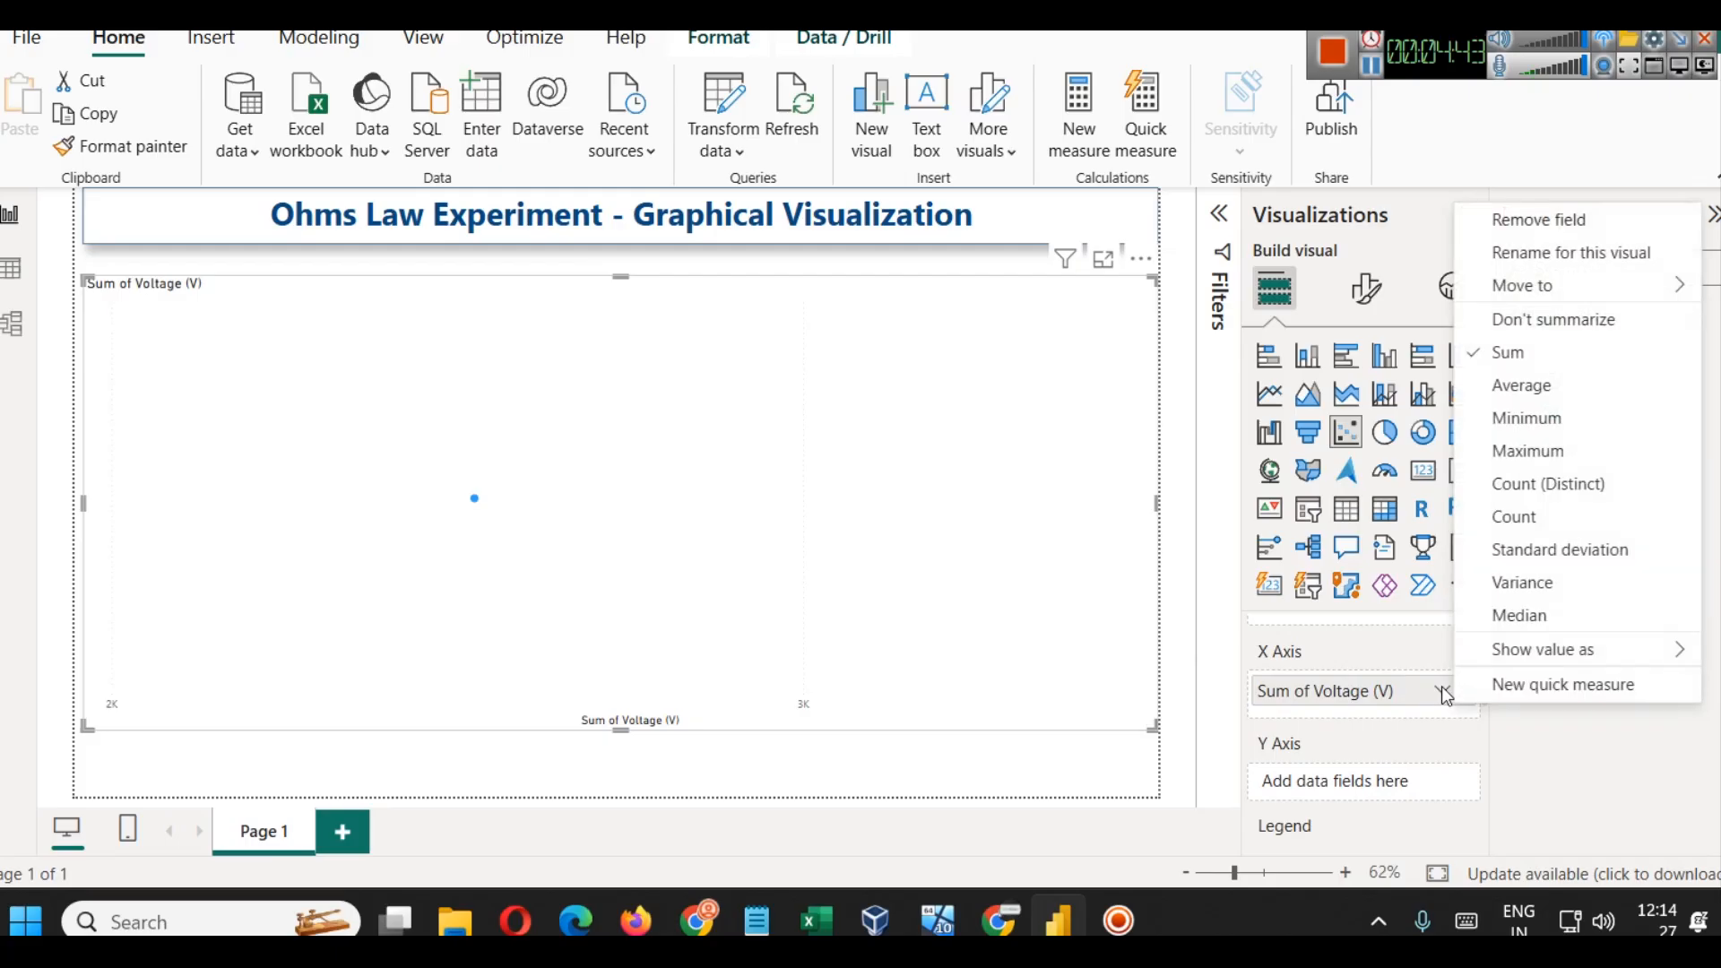
pyautogui.click(1514, 319)
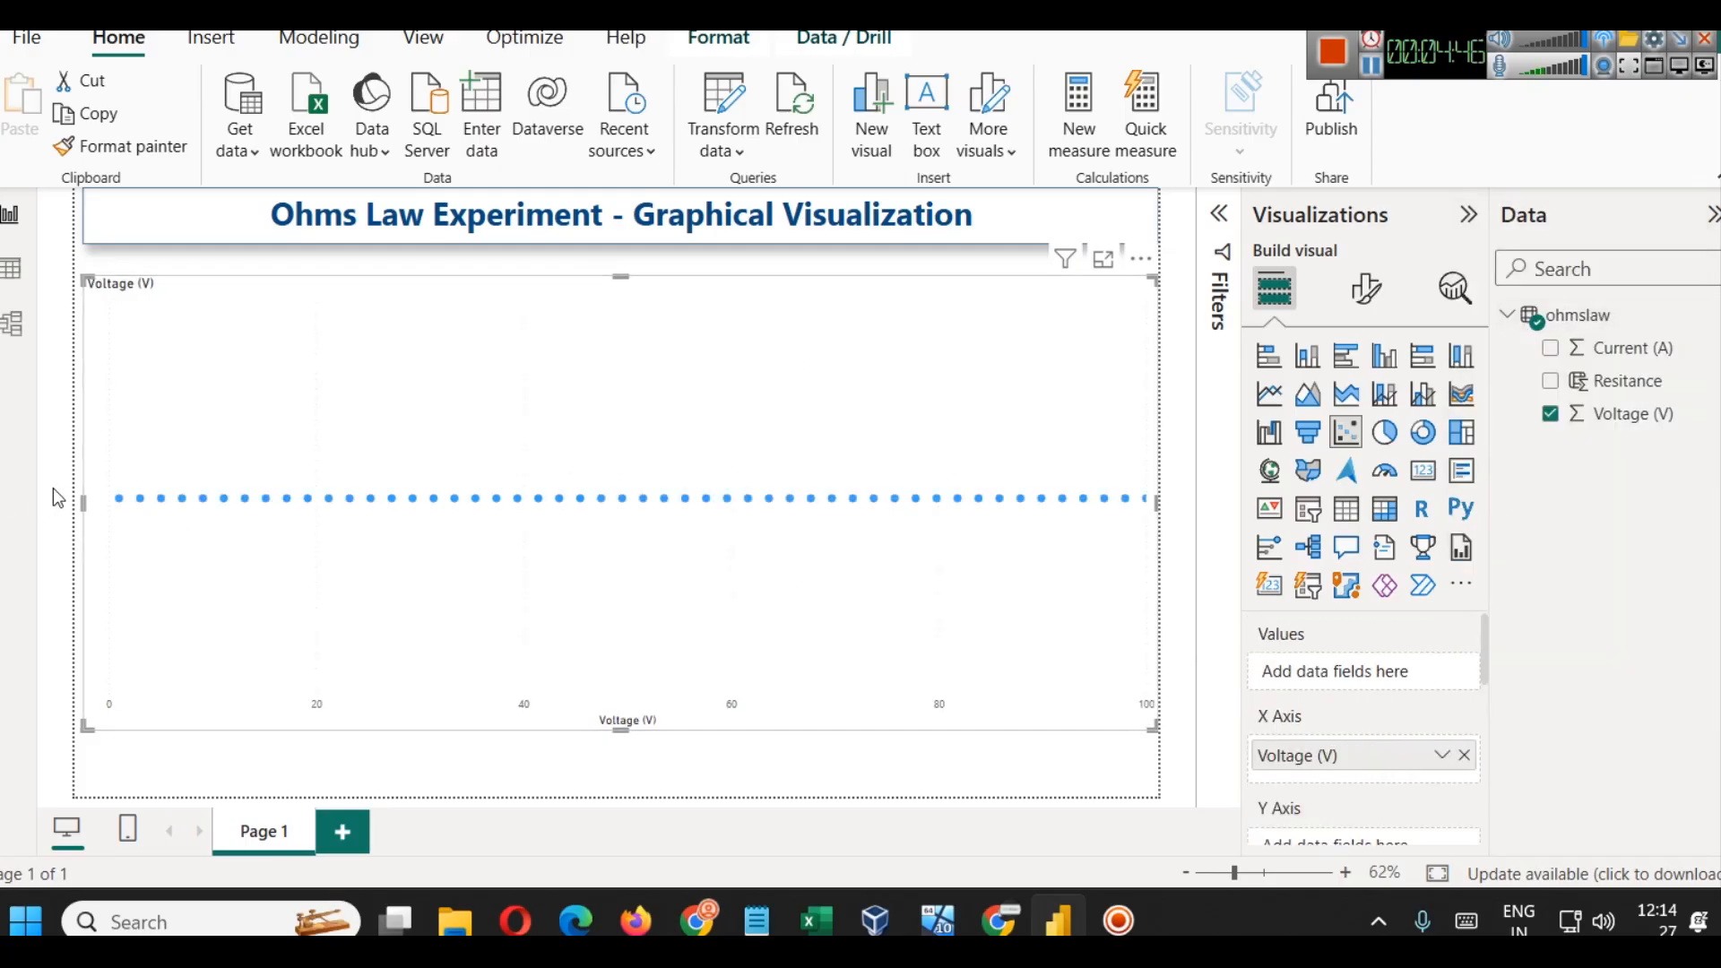
pyautogui.scroll(-3, 1333, 654)
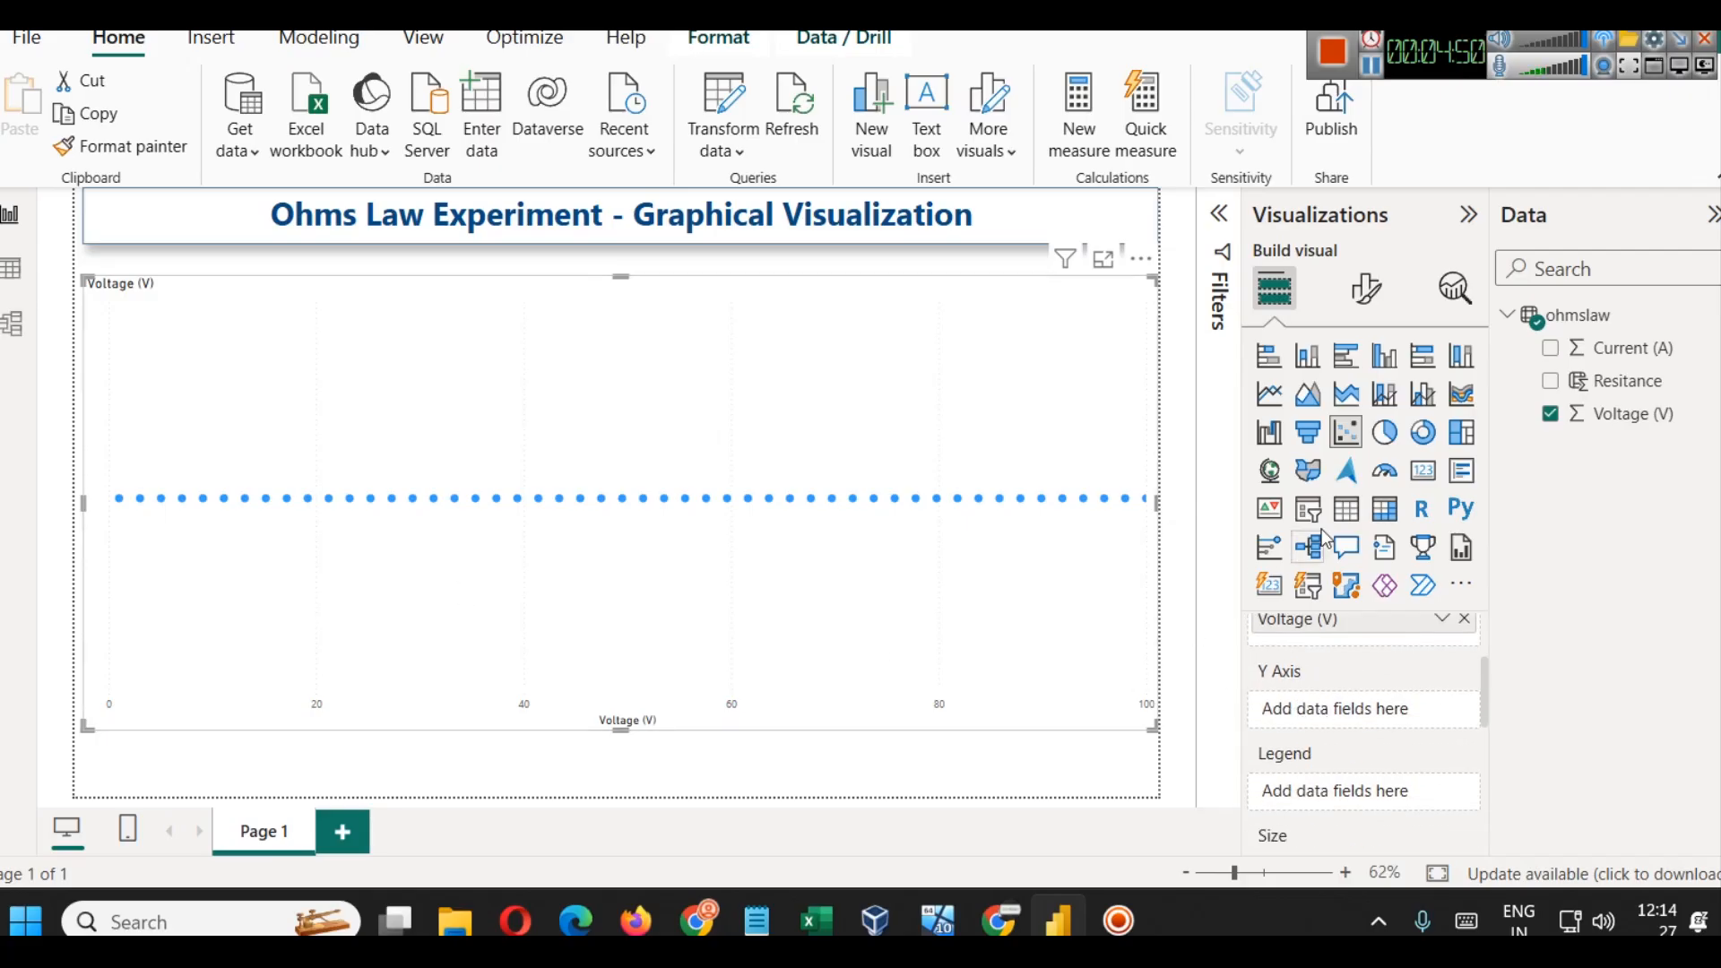
# Step: Assign Current (A) to the scatter chart's Y axis and set it to Don't summarize
pyautogui.moveTo(1609, 347); pyautogui.dragTo(1394, 712)
pyautogui.click(1442, 712)
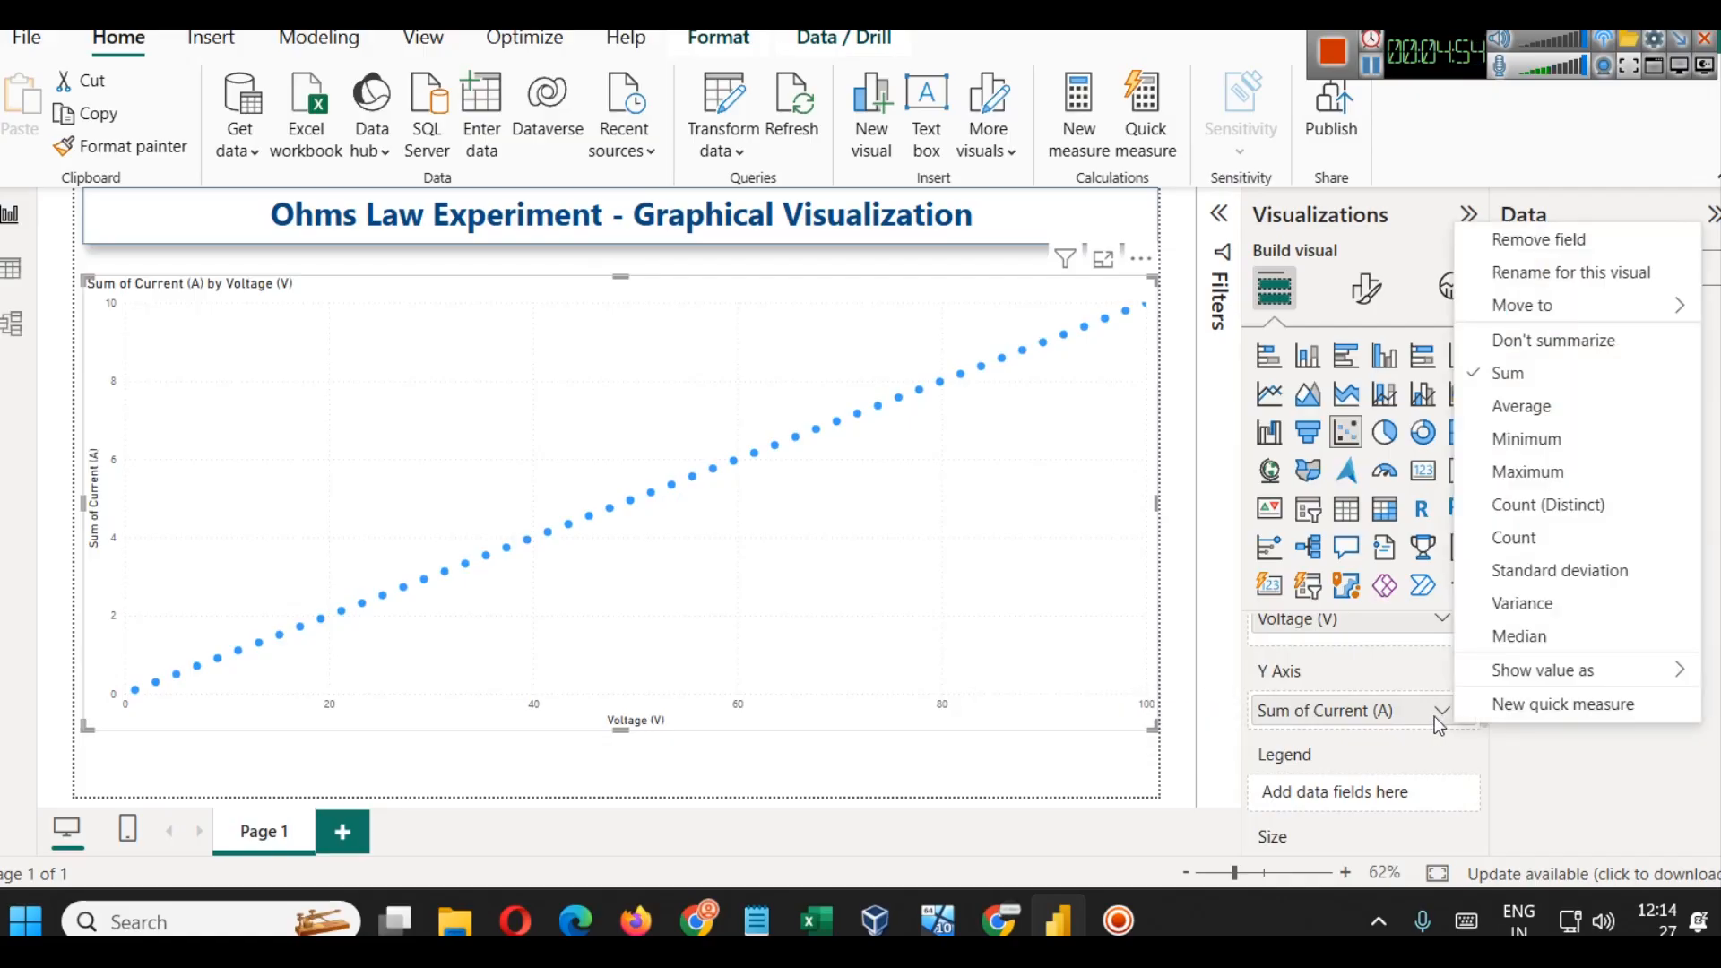
pyautogui.click(1564, 342)
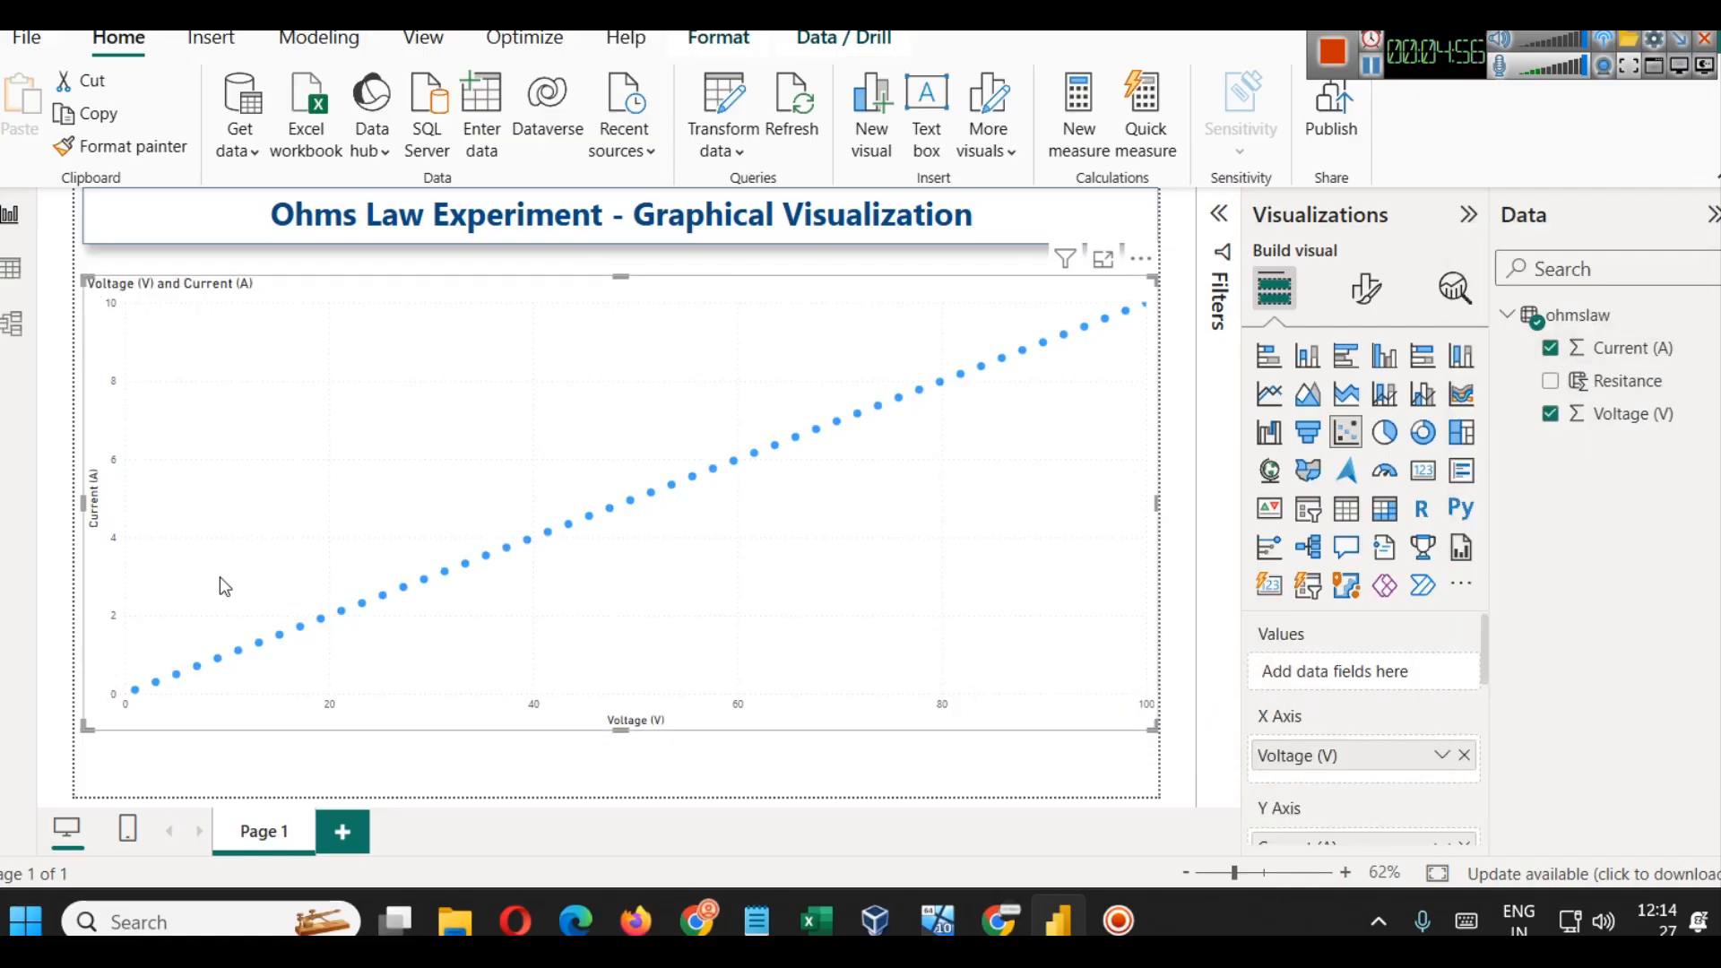
# Step: Set the scatter chart's title font size to 20
pyautogui.click(1364, 298)
pyautogui.click(1380, 414)
pyautogui.click(1327, 580)
pyautogui.click(1335, 574)
pyautogui.click(1341, 563)
pyautogui.scroll(-5, 1398, 556)
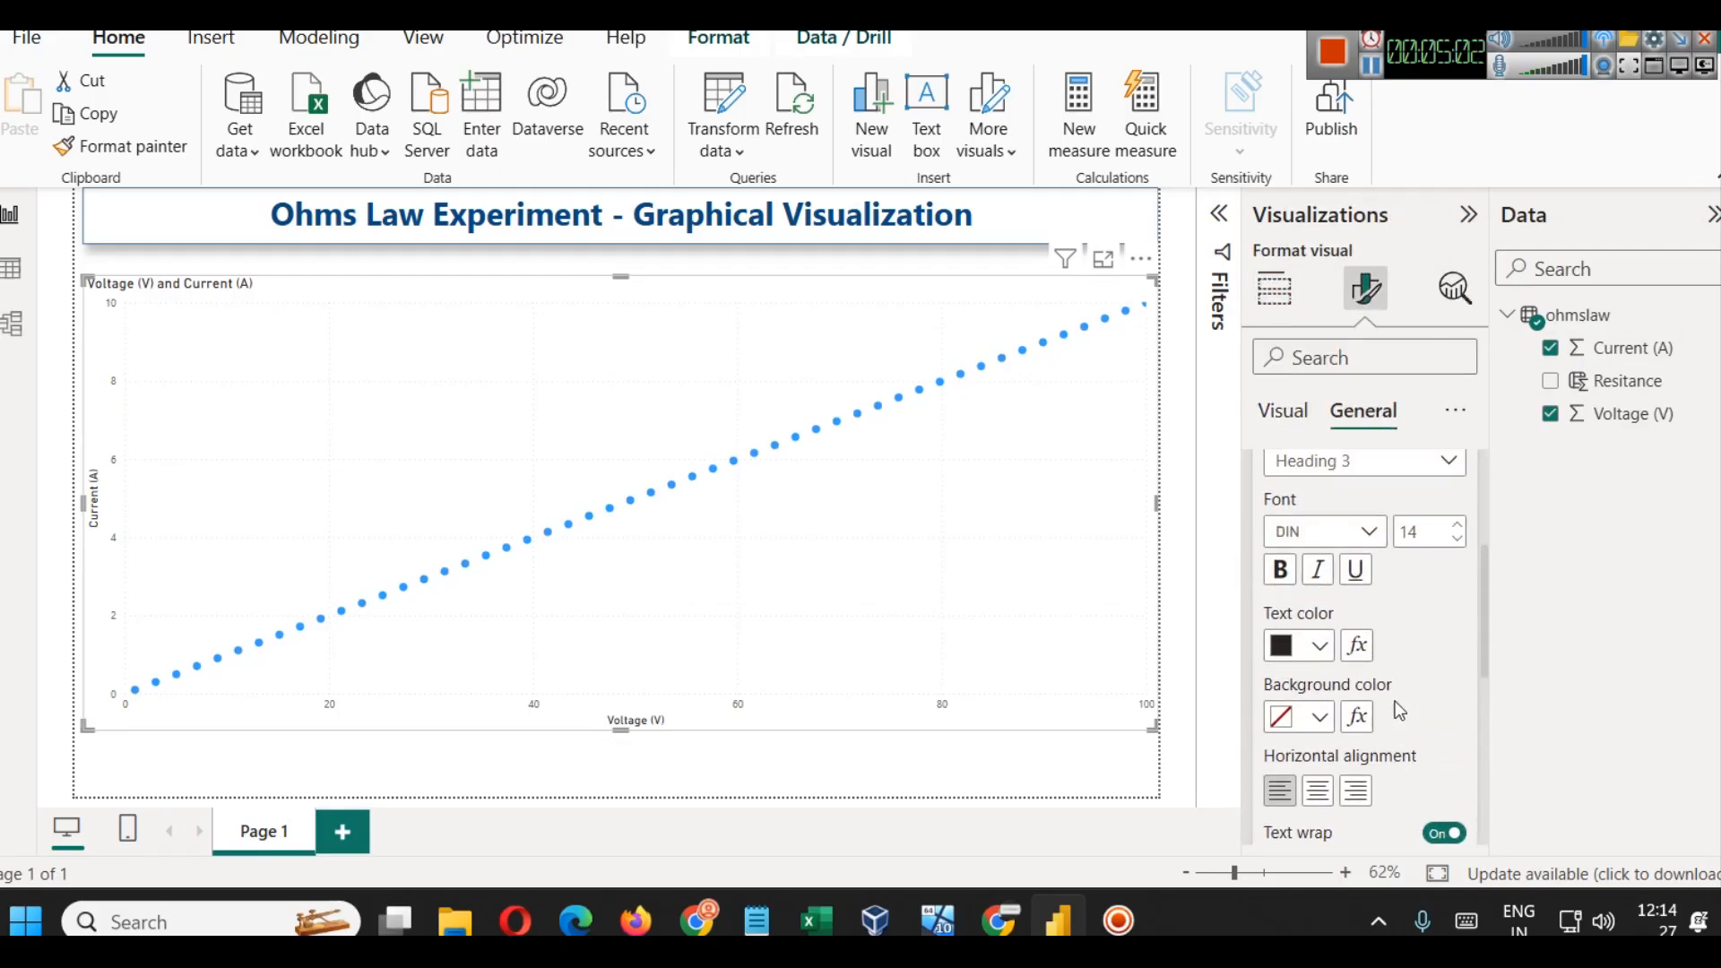
pyautogui.click(1457, 530)
pyautogui.click(1457, 531)
pyautogui.click(1458, 530)
pyautogui.click(1458, 531)
pyautogui.click(1458, 531)
pyautogui.click(1457, 530)
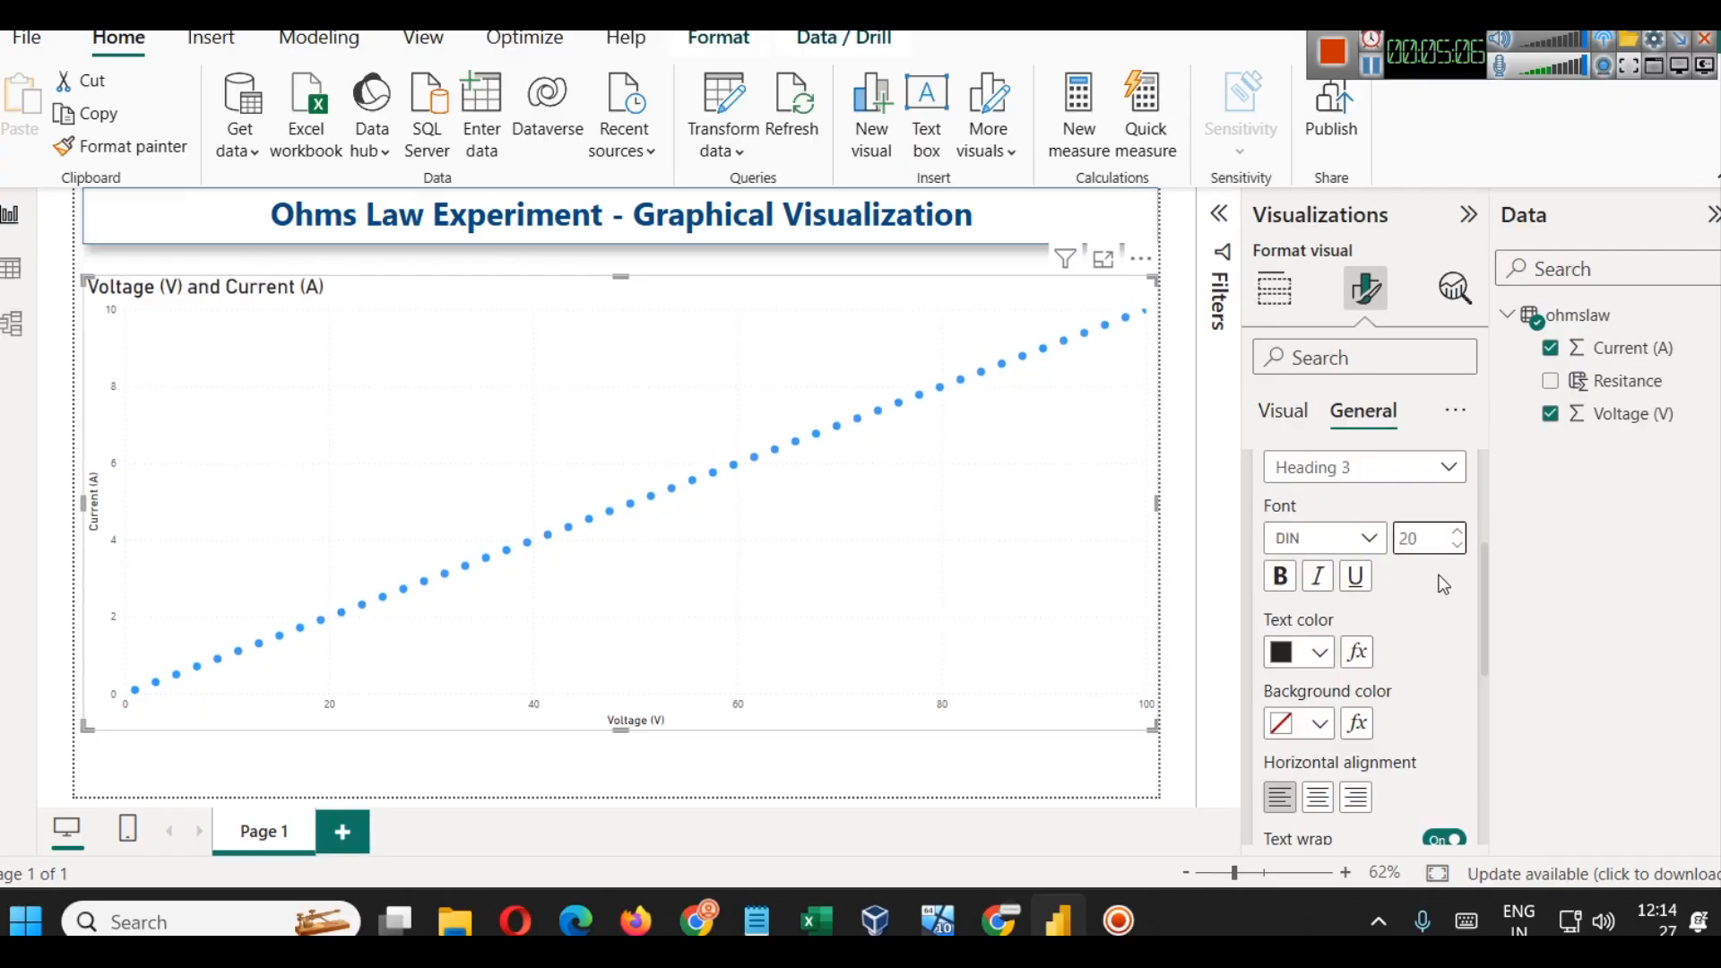
# Step: Replace "and" with "vs" in the scatter chart's title so it reads Voltage (V) vs Current (A)
pyautogui.scroll(3, 1398, 592)
pyautogui.doubleClick(1371, 670)
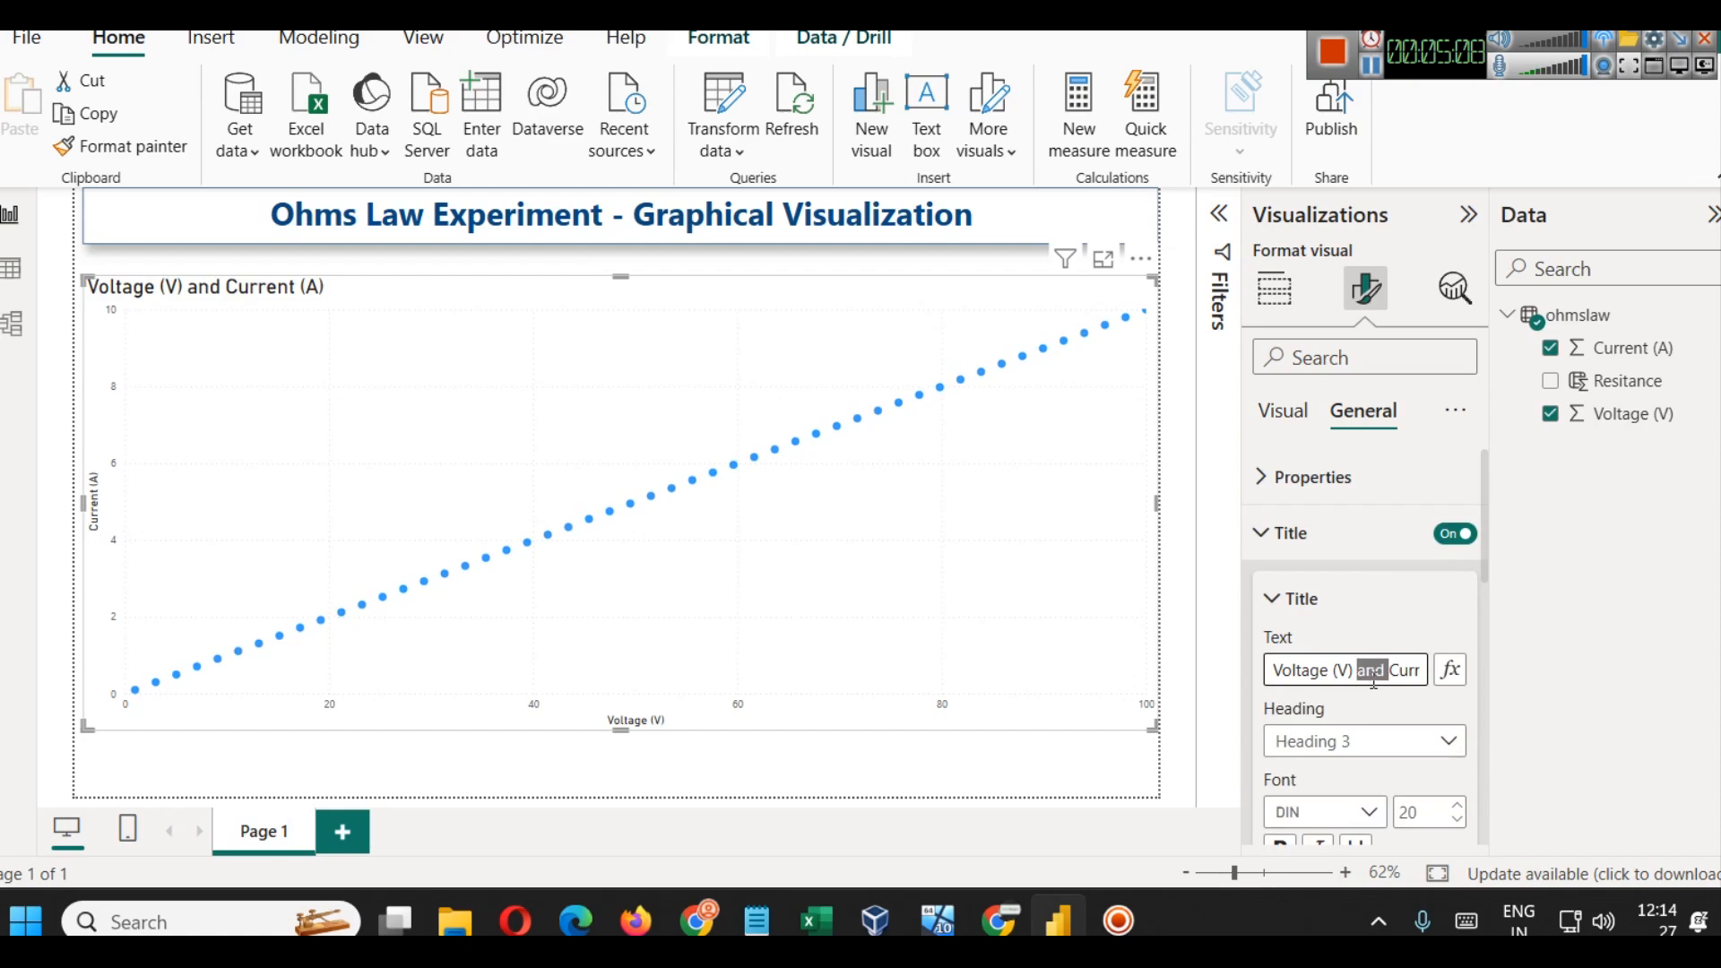
pyautogui.write('vs')
# Step: Format the scatter chart's title in bold dark blue text with centered horizontal alignment
pyautogui.scroll(-5, 1336, 708)
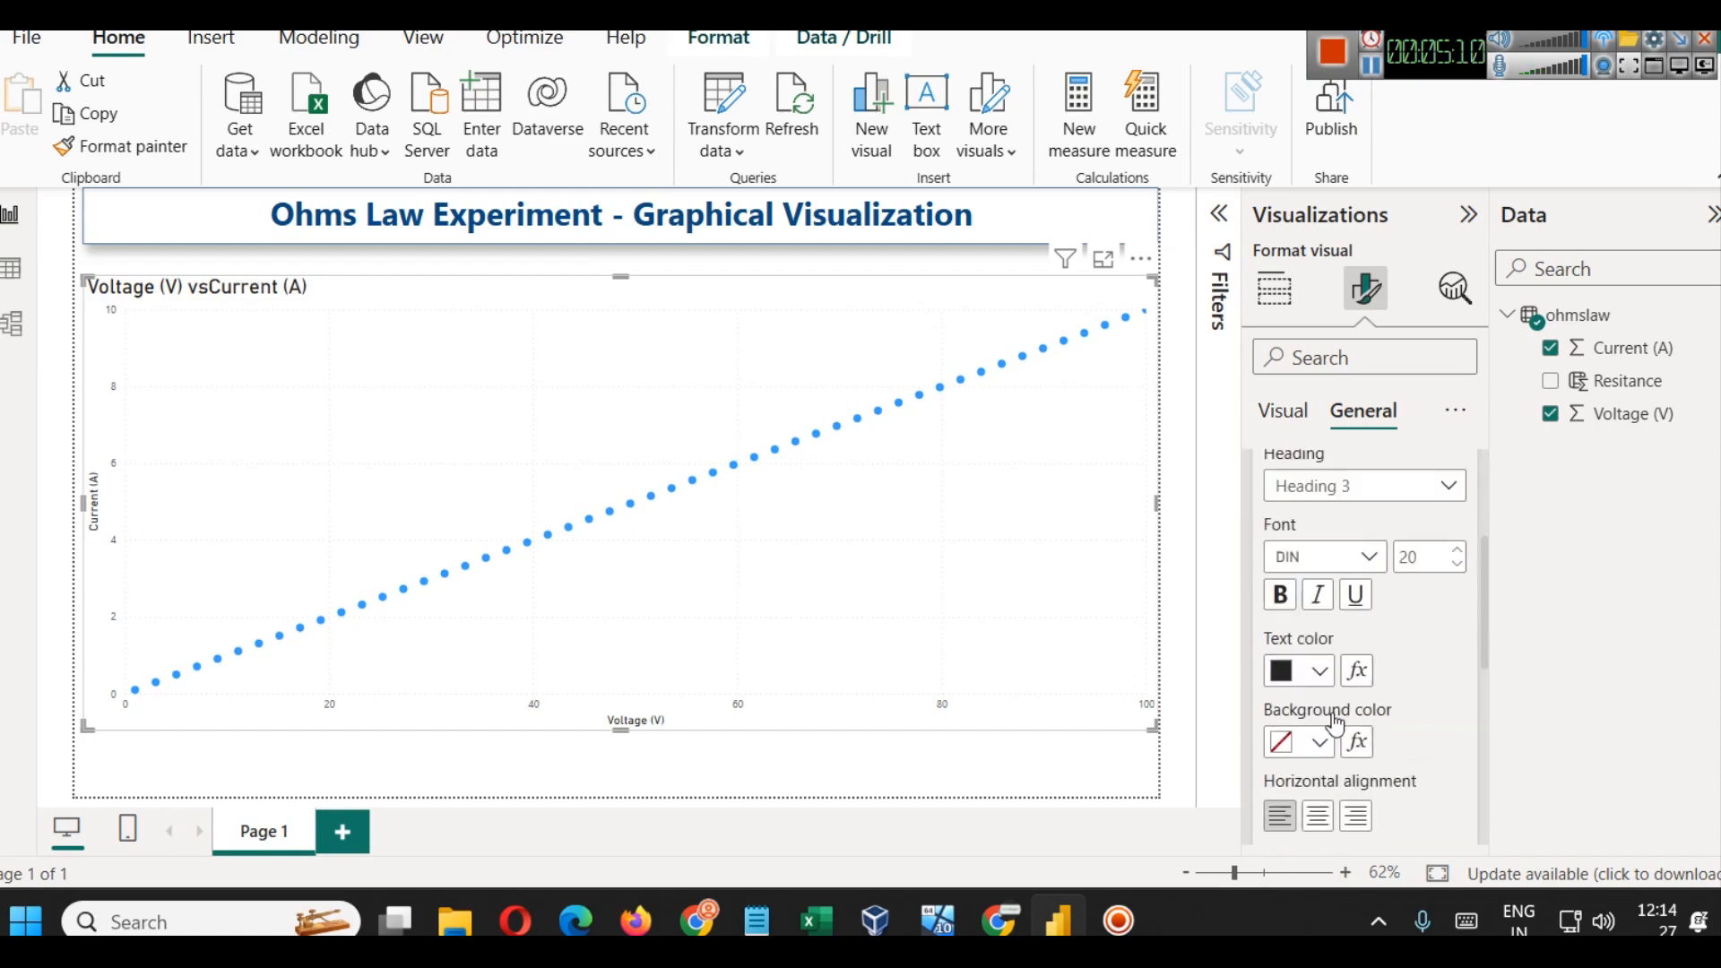
pyautogui.click(1313, 517)
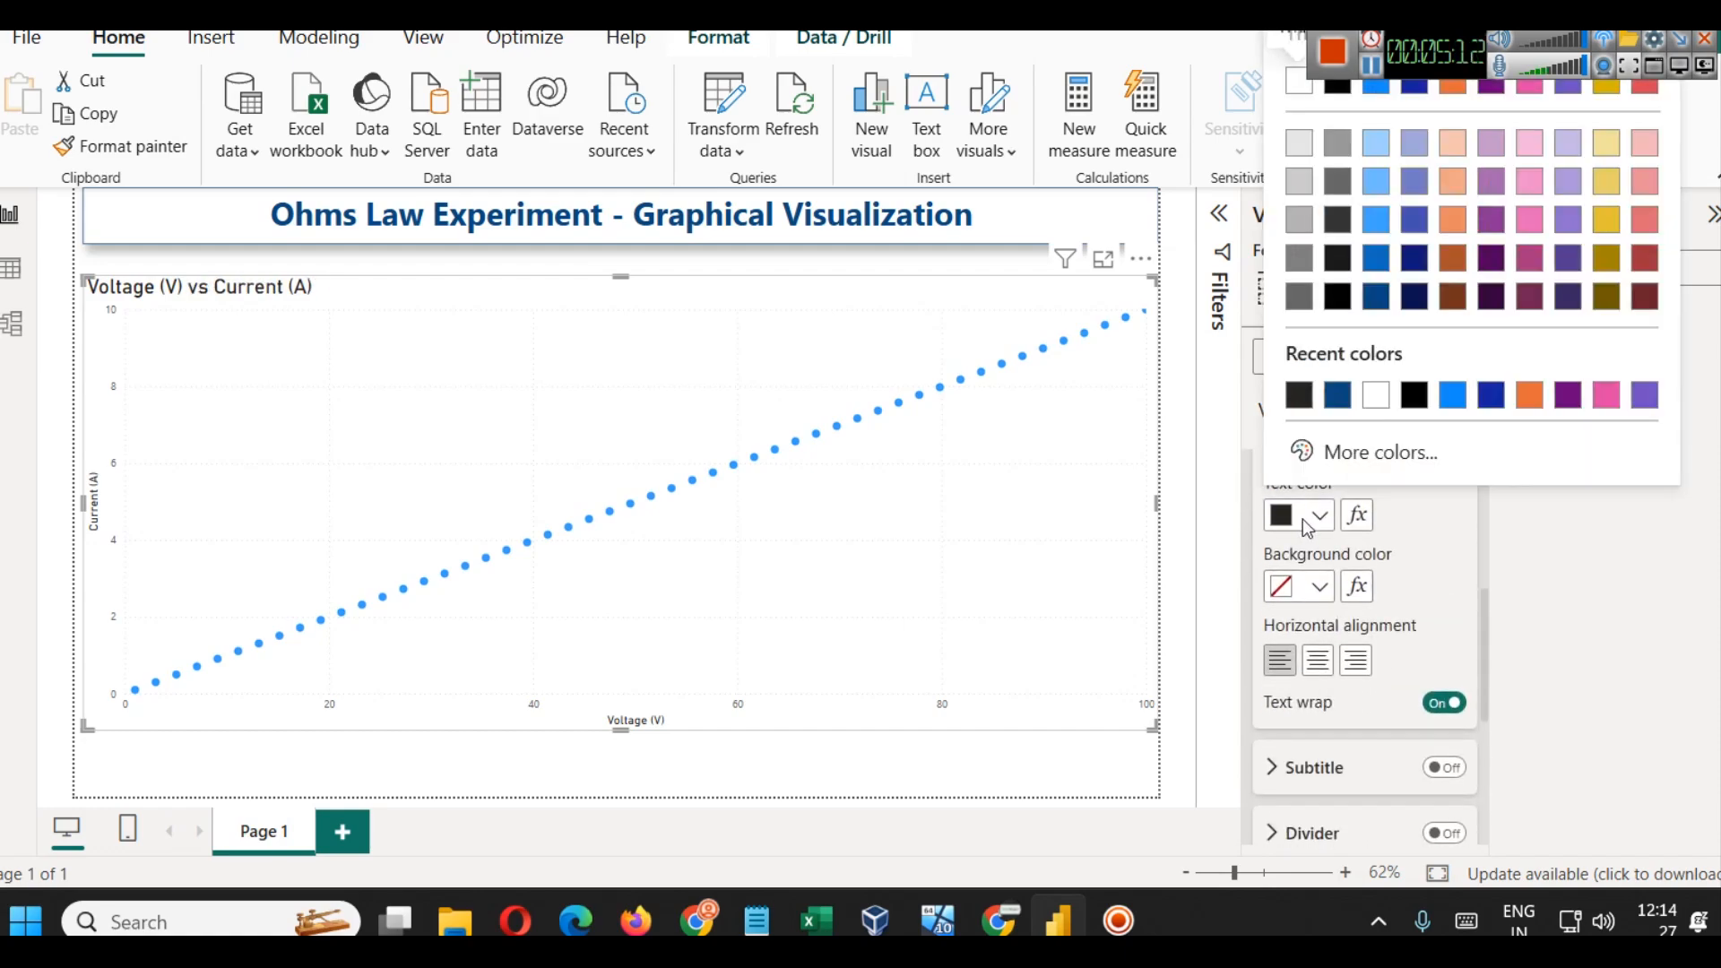
pyautogui.click(1350, 399)
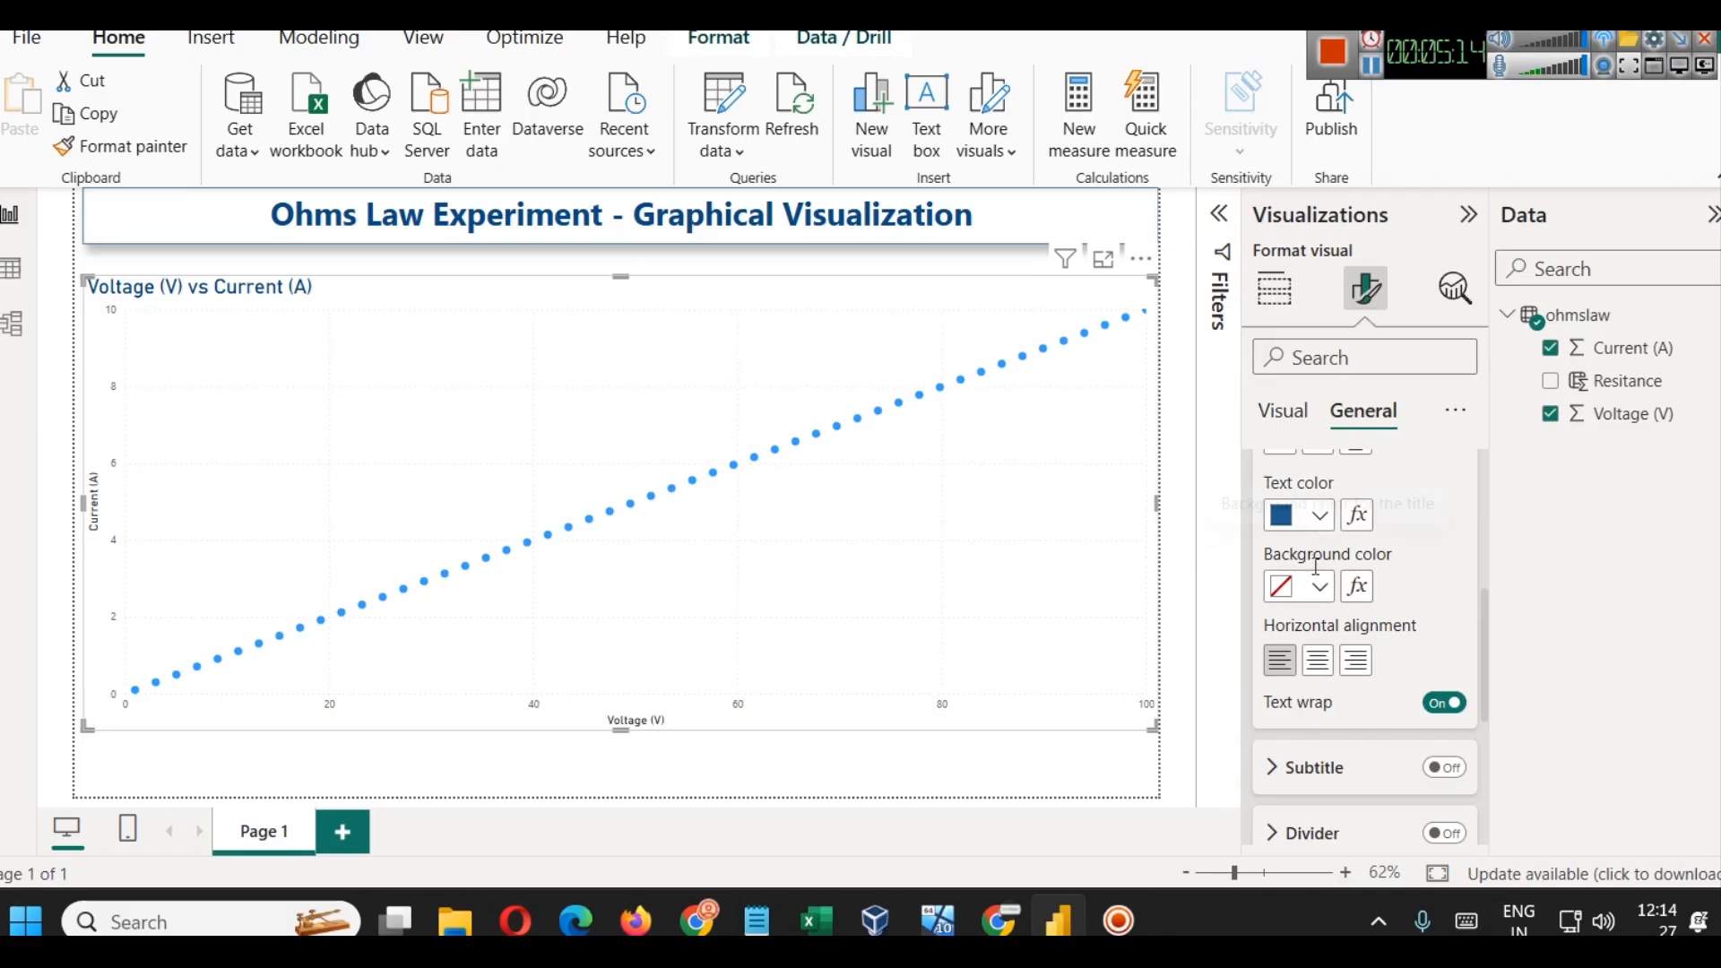
pyautogui.click(1317, 660)
pyautogui.scroll(5, 1335, 654)
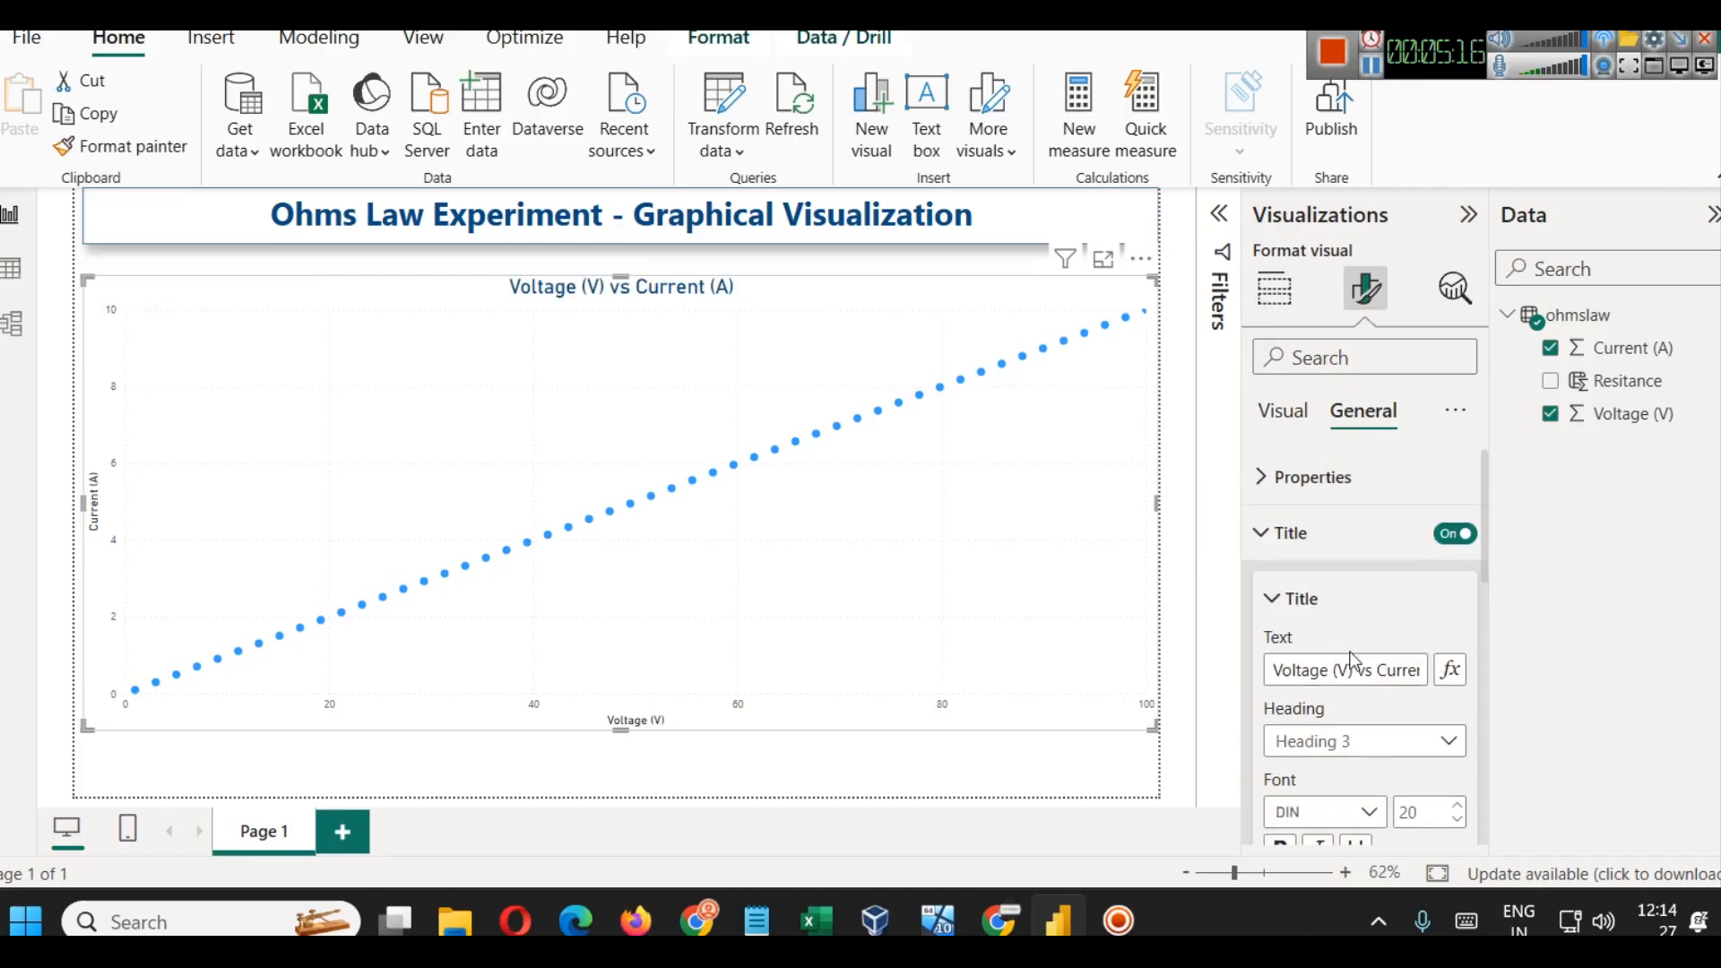
pyautogui.scroll(-3, 1351, 660)
pyautogui.click(1279, 576)
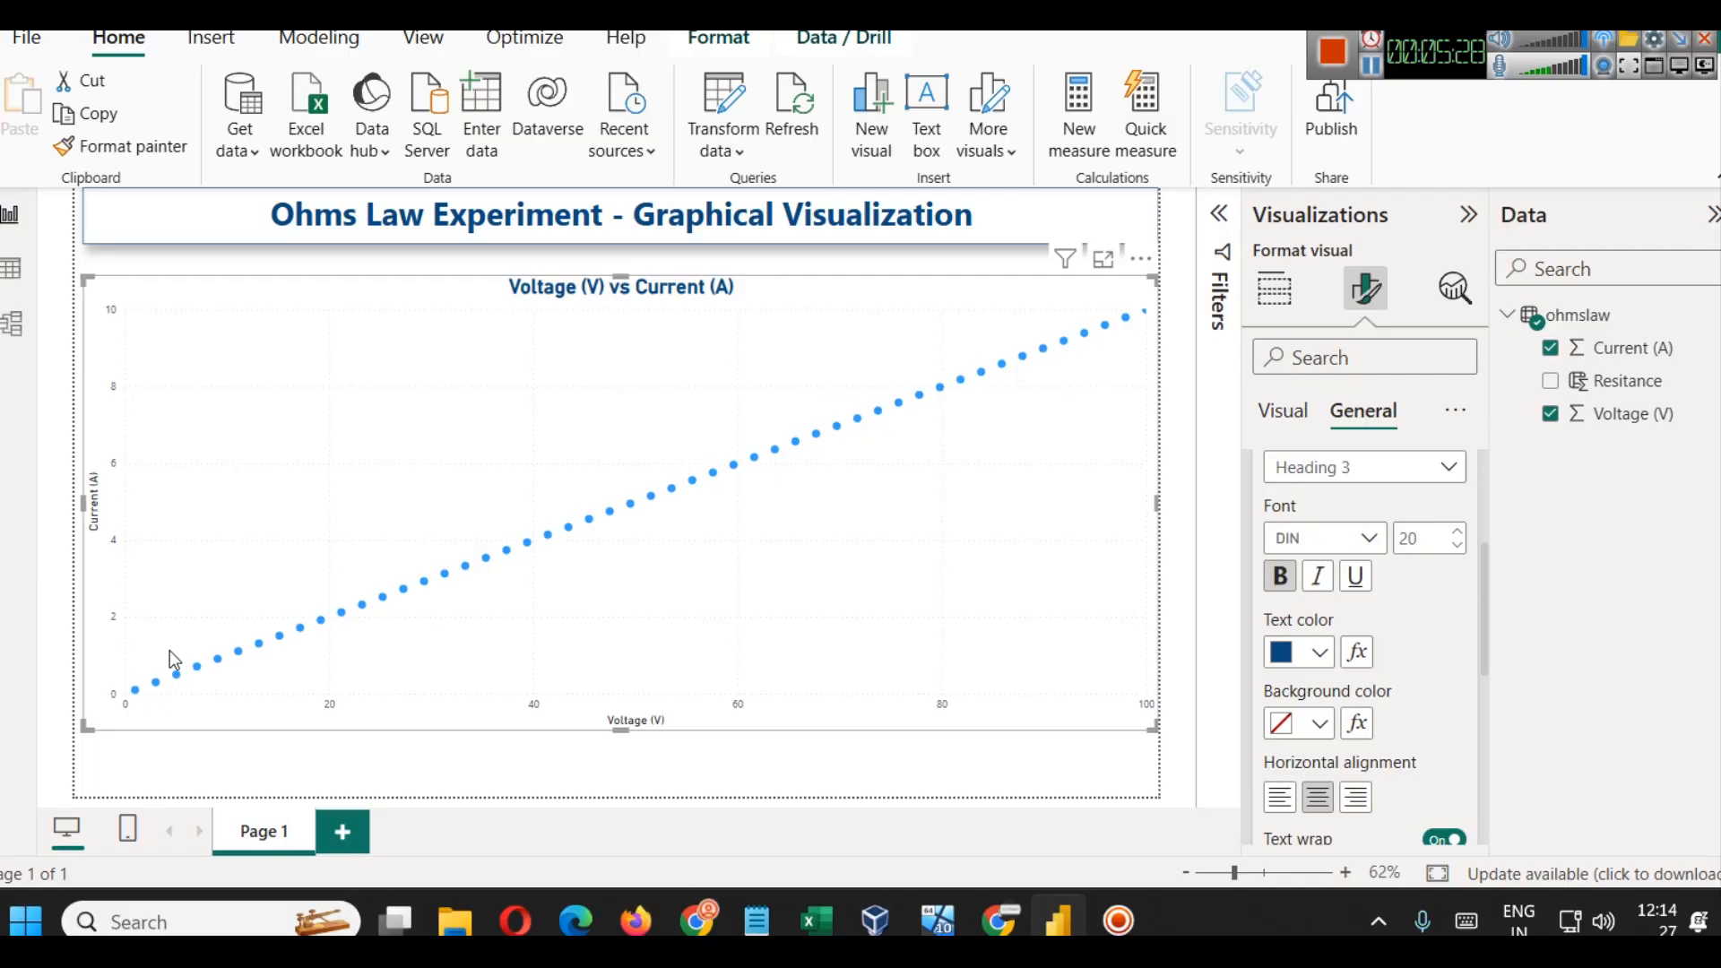
# Step: Turn on the scatter chart's shadow and visual border, and narrow the chart slightly to leave margins on both sides of the page
pyautogui.scroll(3, 1323, 601)
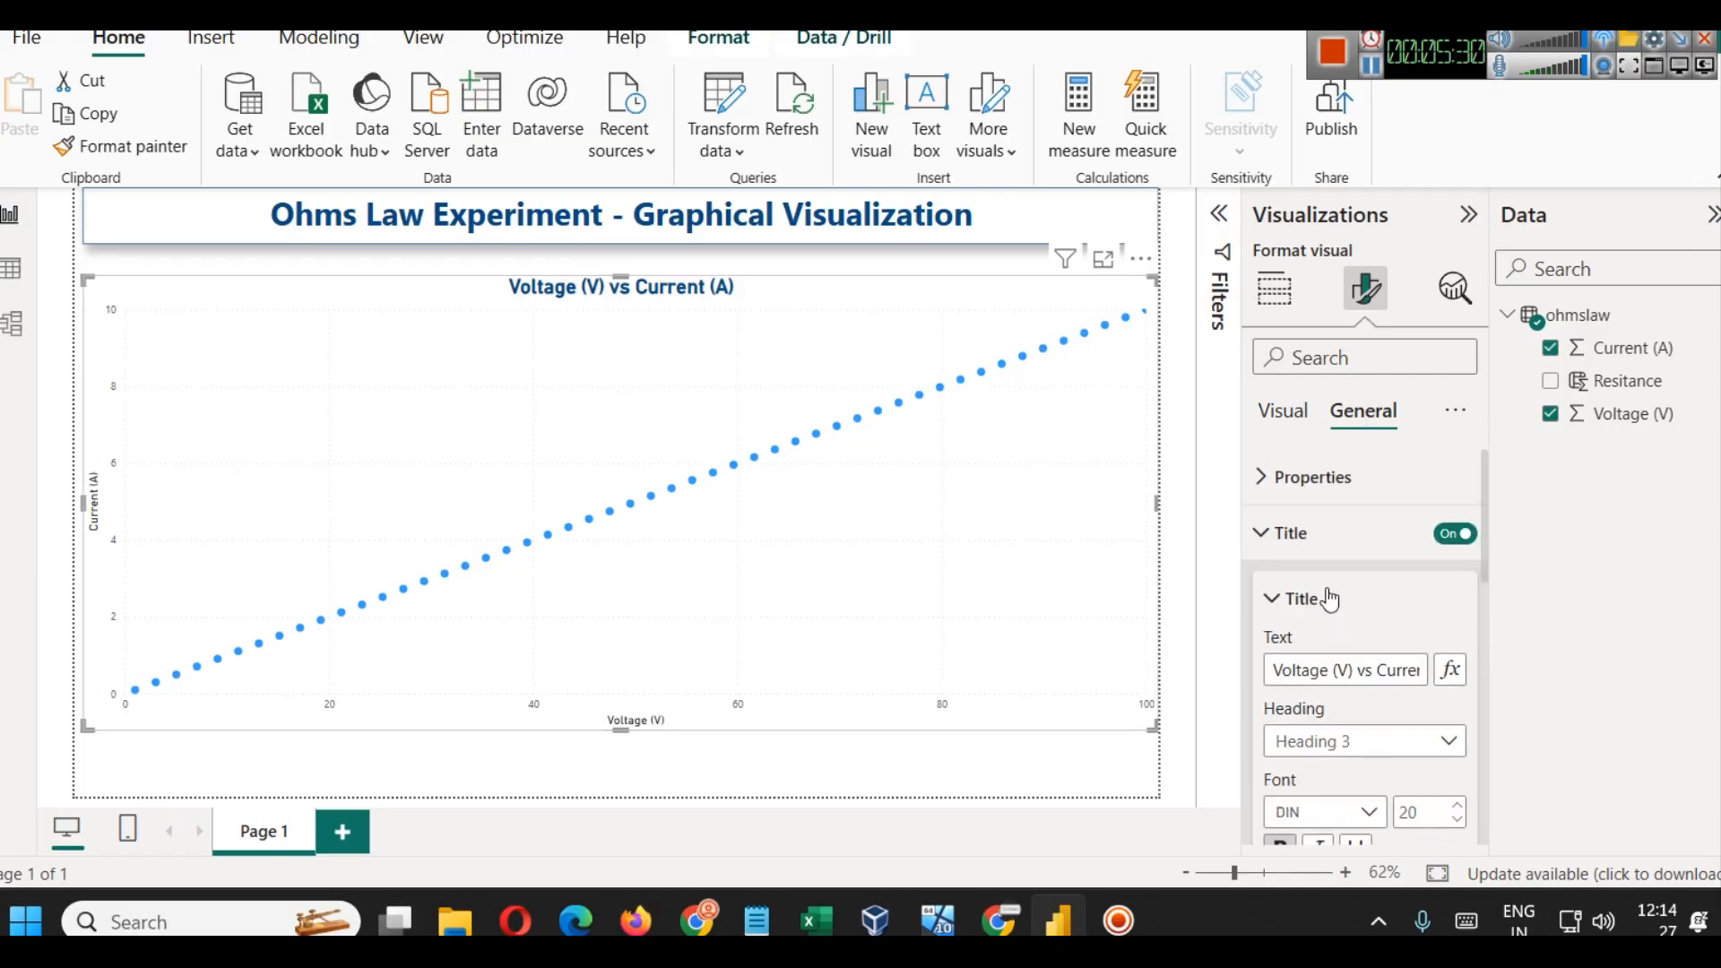
pyautogui.click(1324, 534)
pyautogui.click(1352, 588)
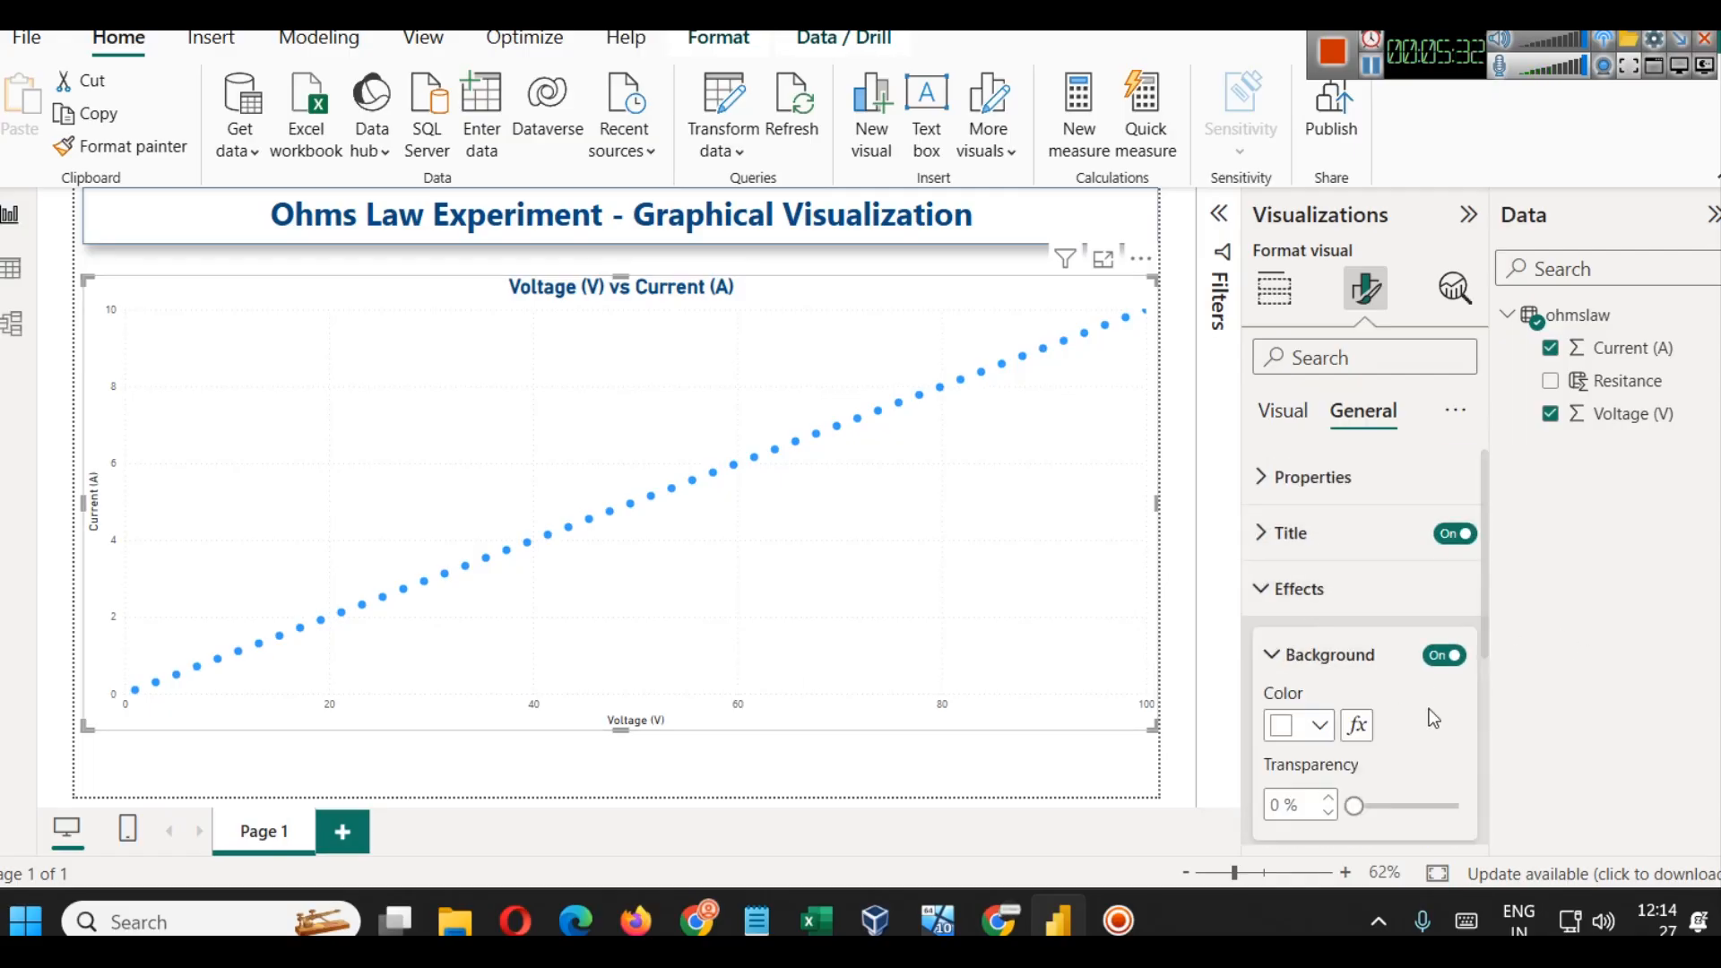
pyautogui.scroll(-3, 1398, 699)
pyautogui.click(1443, 672)
pyautogui.click(1444, 608)
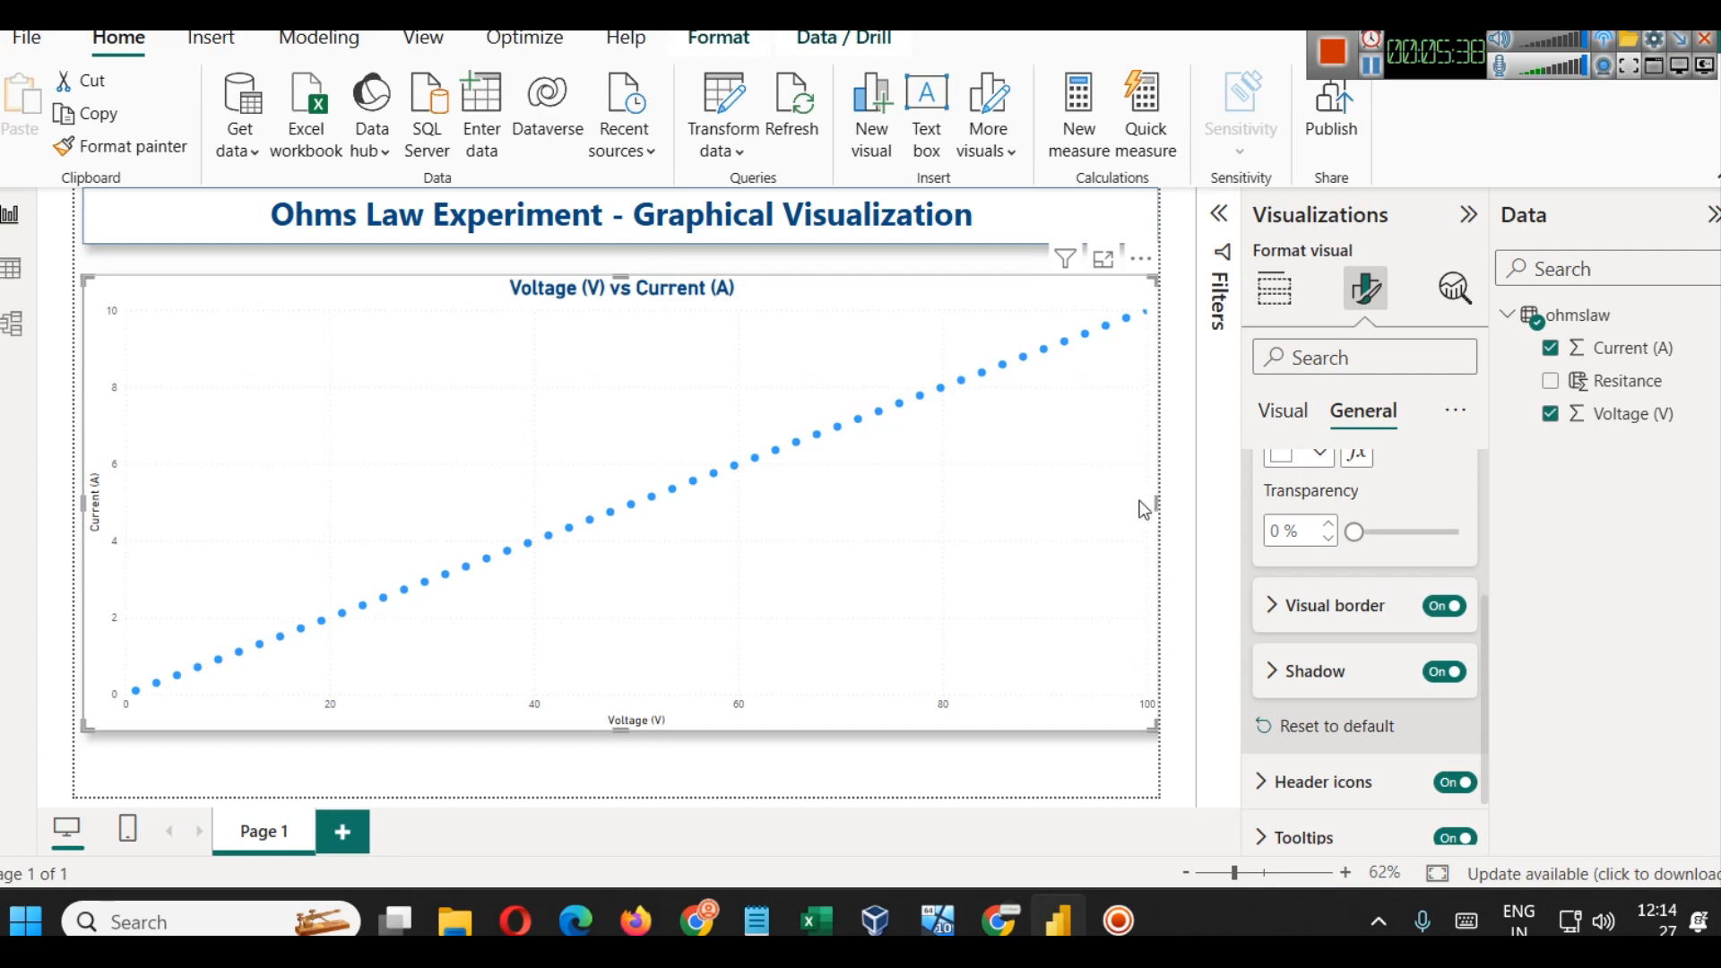
pyautogui.moveTo(83, 507); pyautogui.dragTo(114, 506)
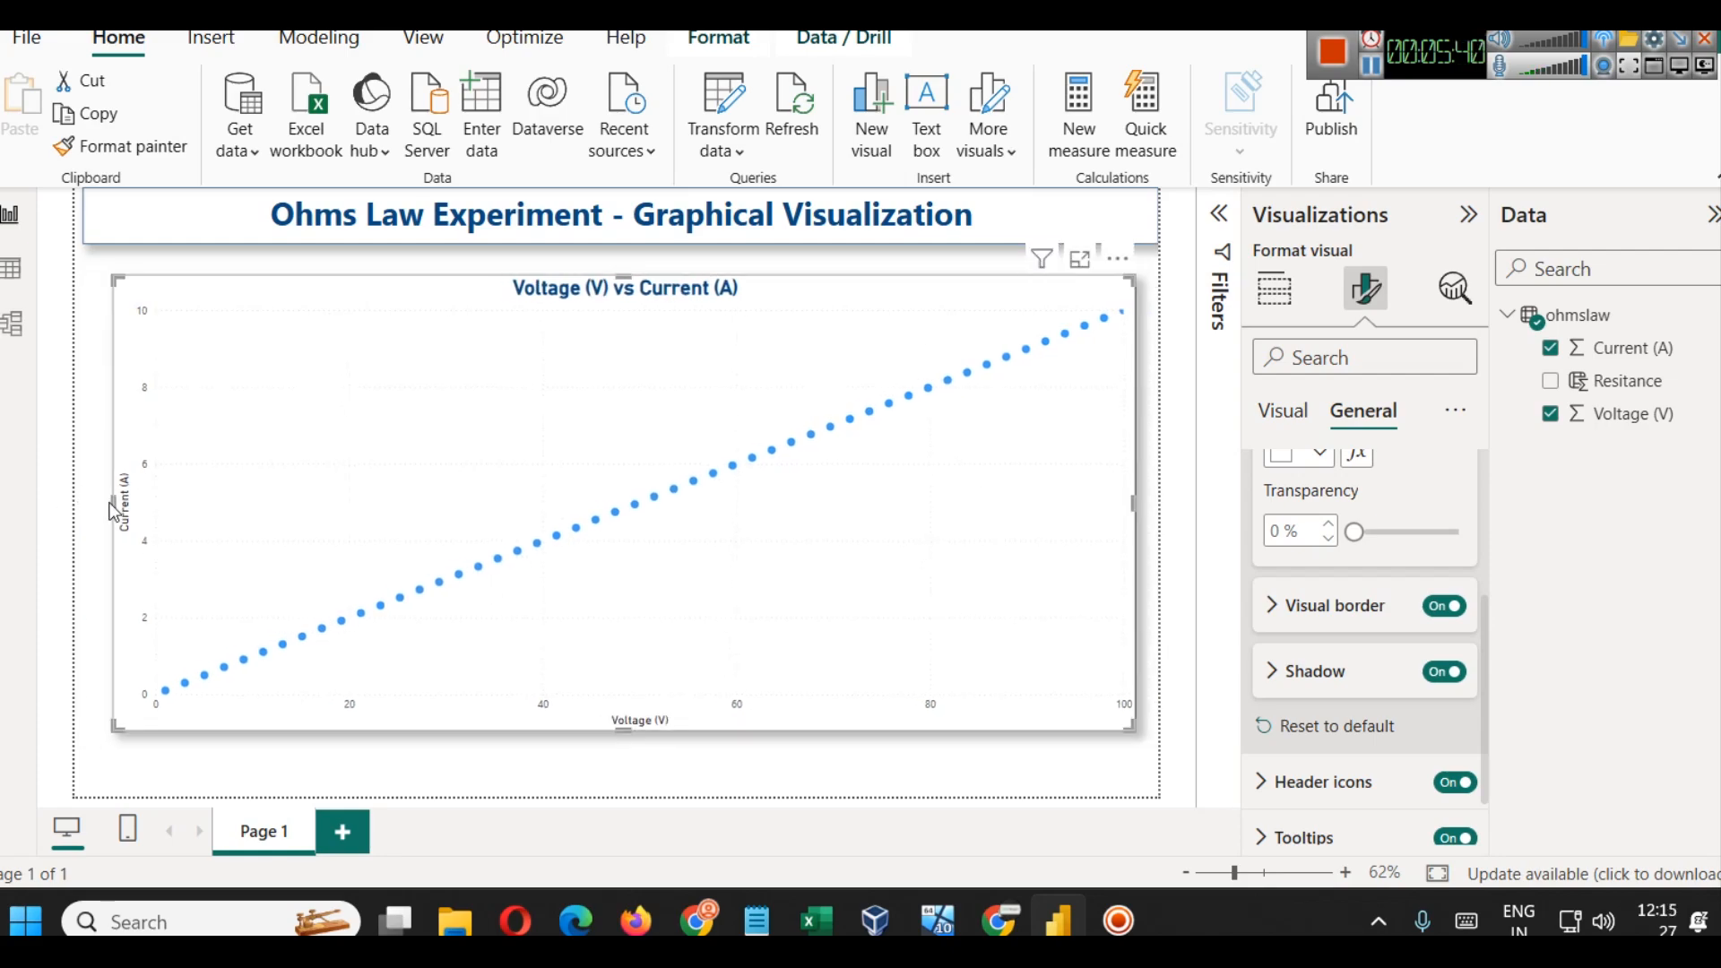
pyautogui.click(709, 785)
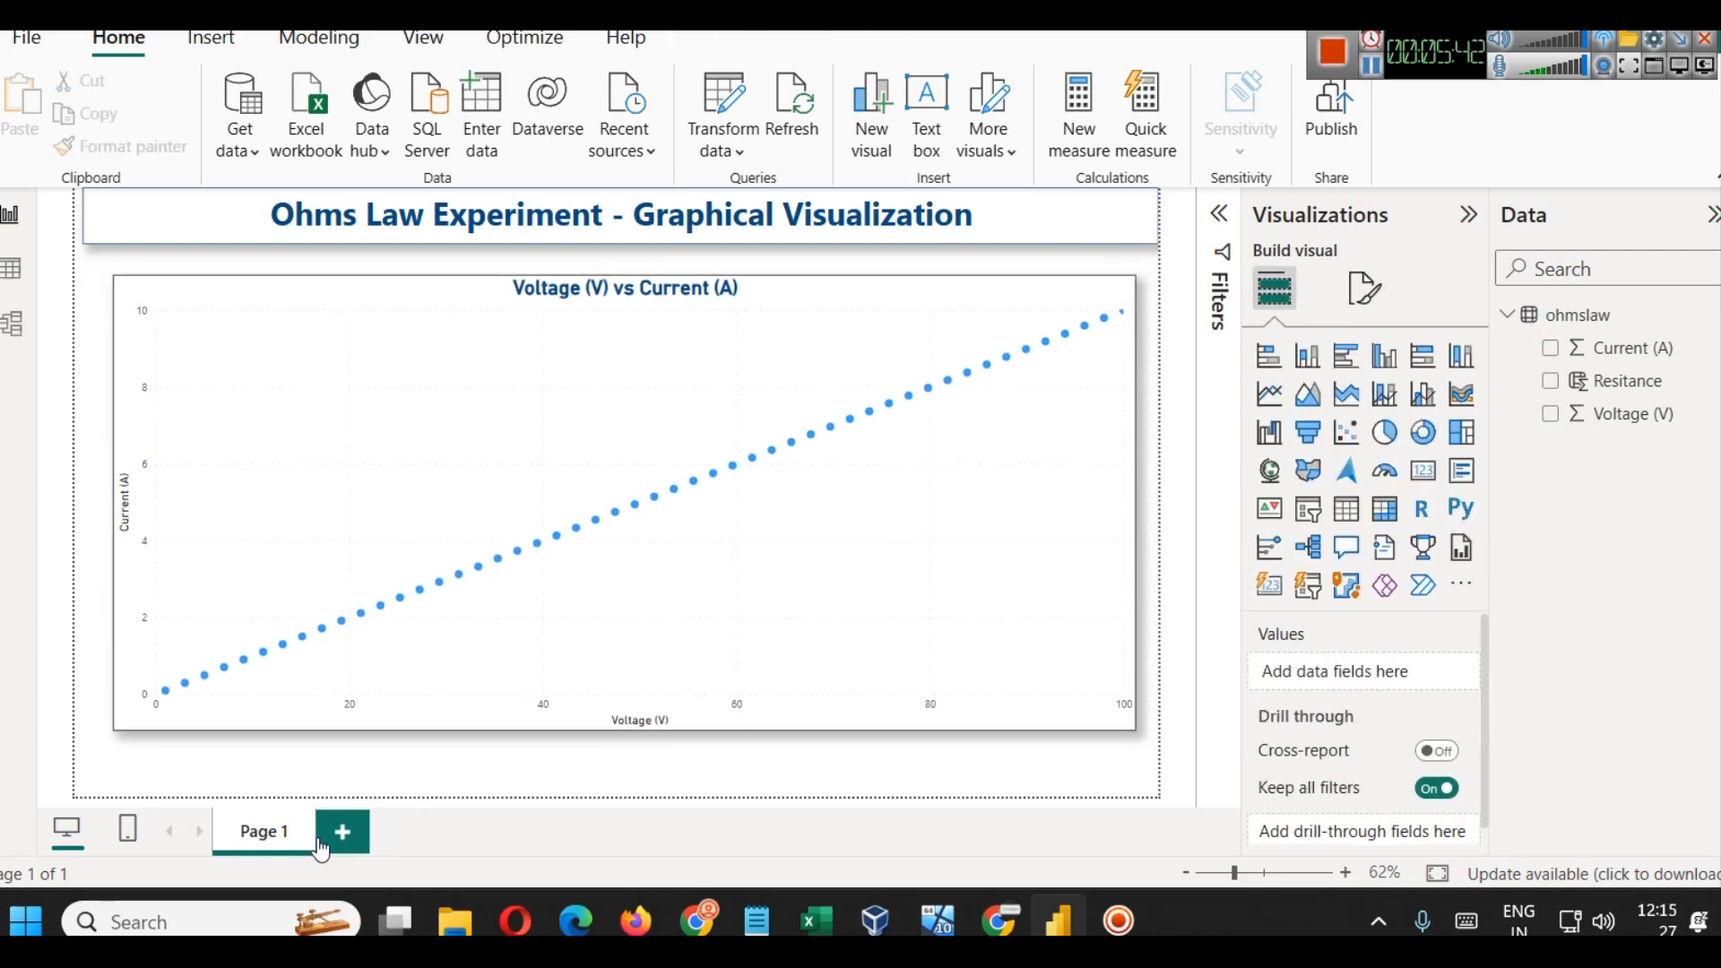
# Step: Rename the report page Page 1 as Ohms Law Experiment
pyautogui.rightClick(286, 834)
pyautogui.click(412, 801)
pyautogui.write('Ohms Law Experiment')
pyautogui.click(413, 794)
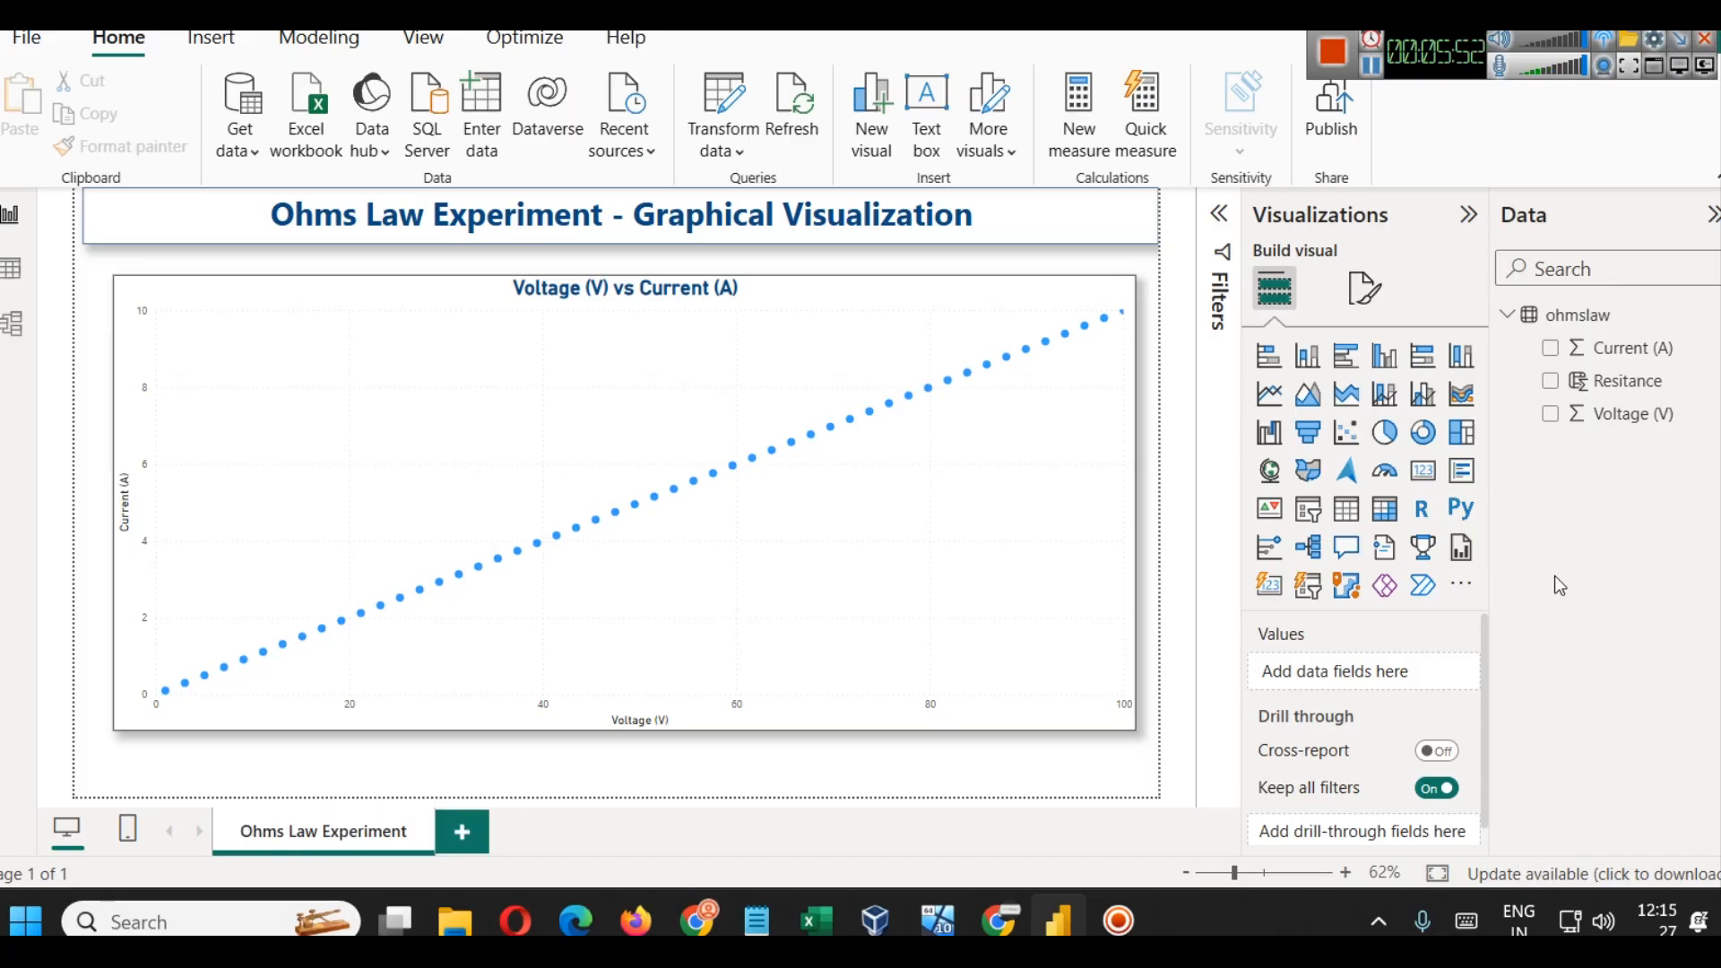
# Step: Review the calculated Resitance values in the ohmslaw table and return to the report page
pyautogui.click(11, 268)
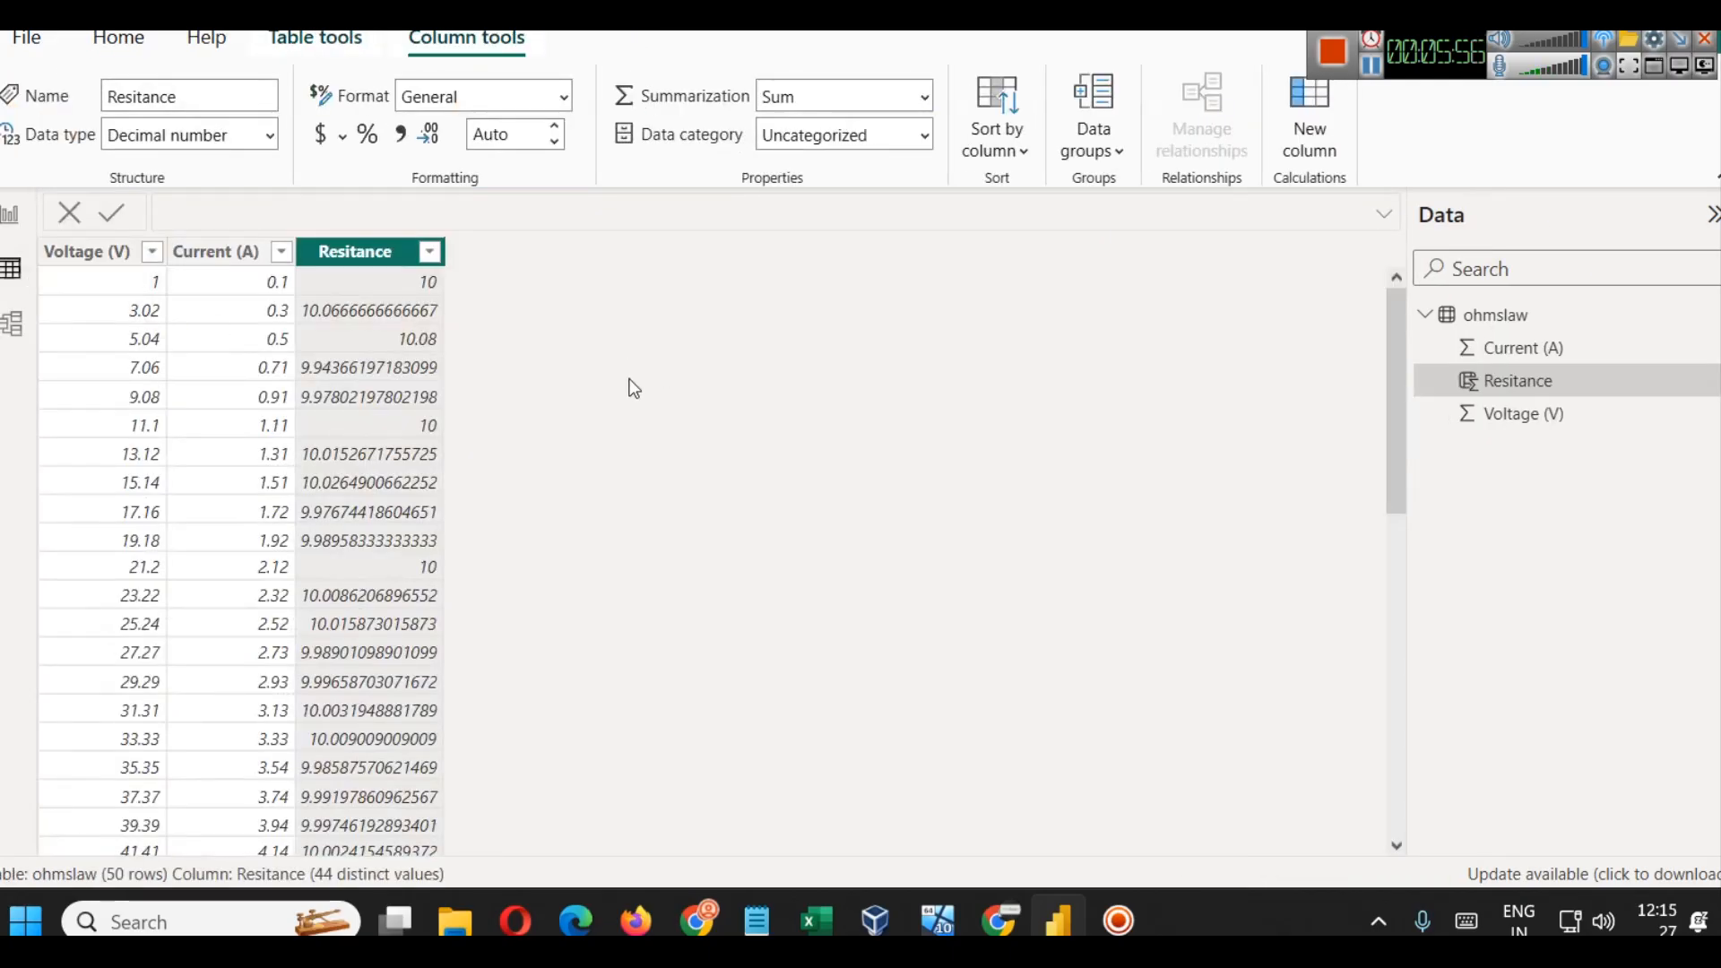
pyautogui.click(1377, 80)
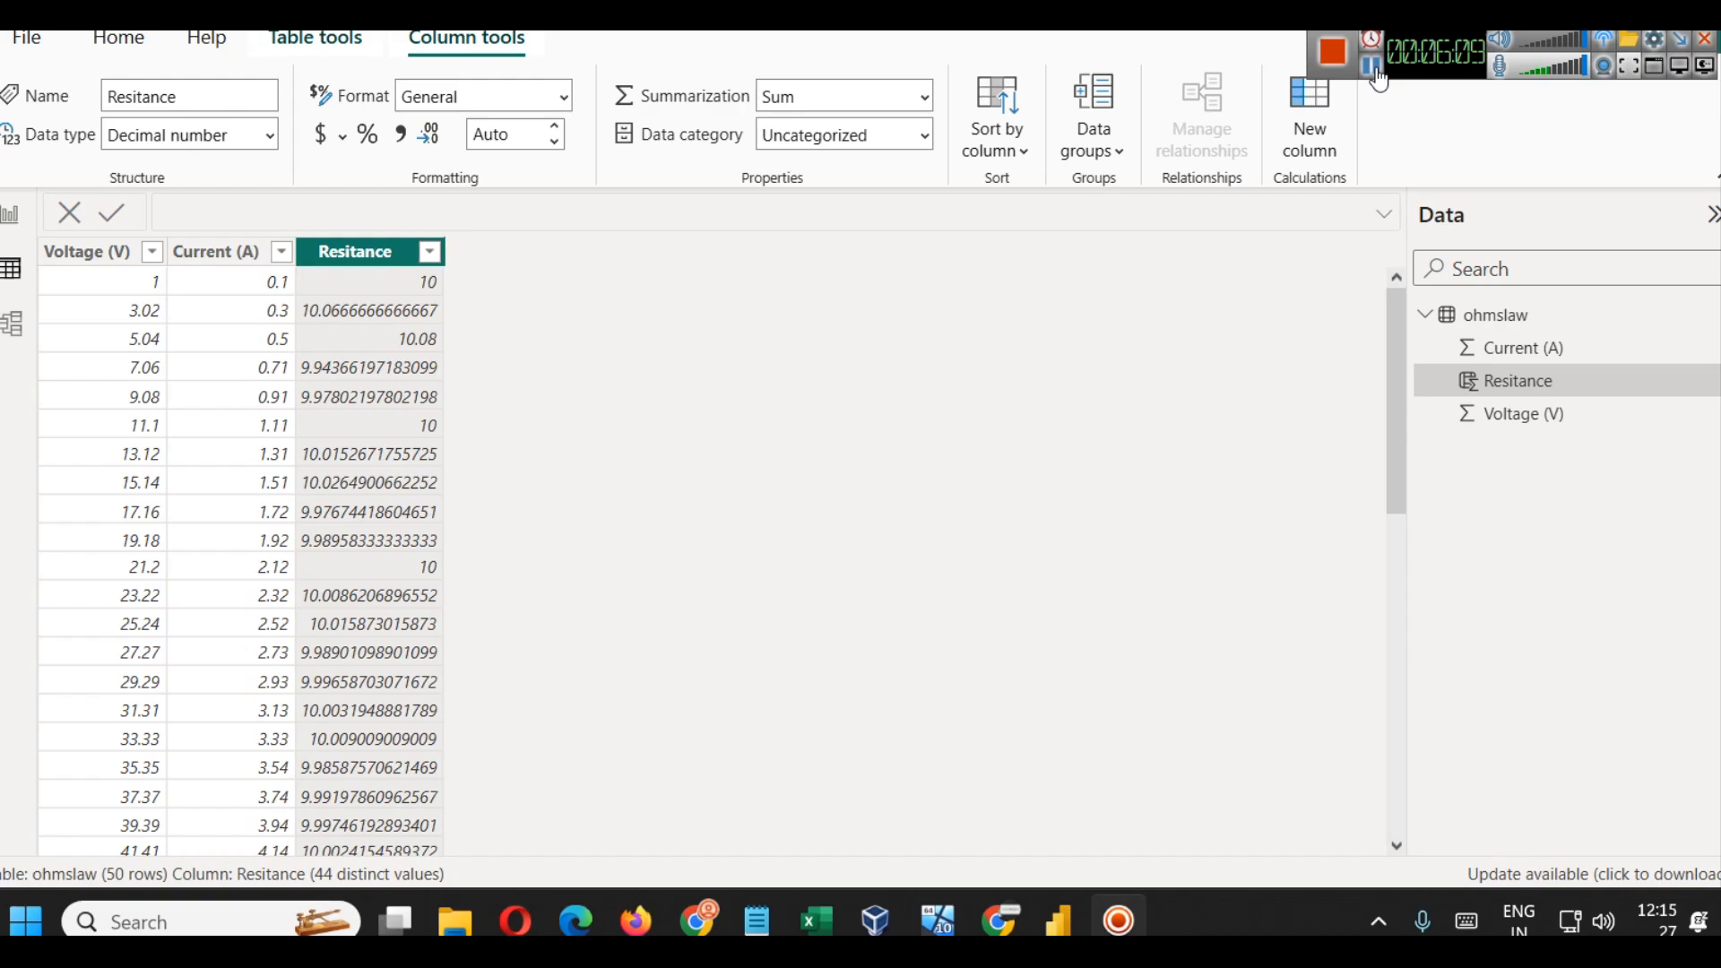
pyautogui.click(11, 213)
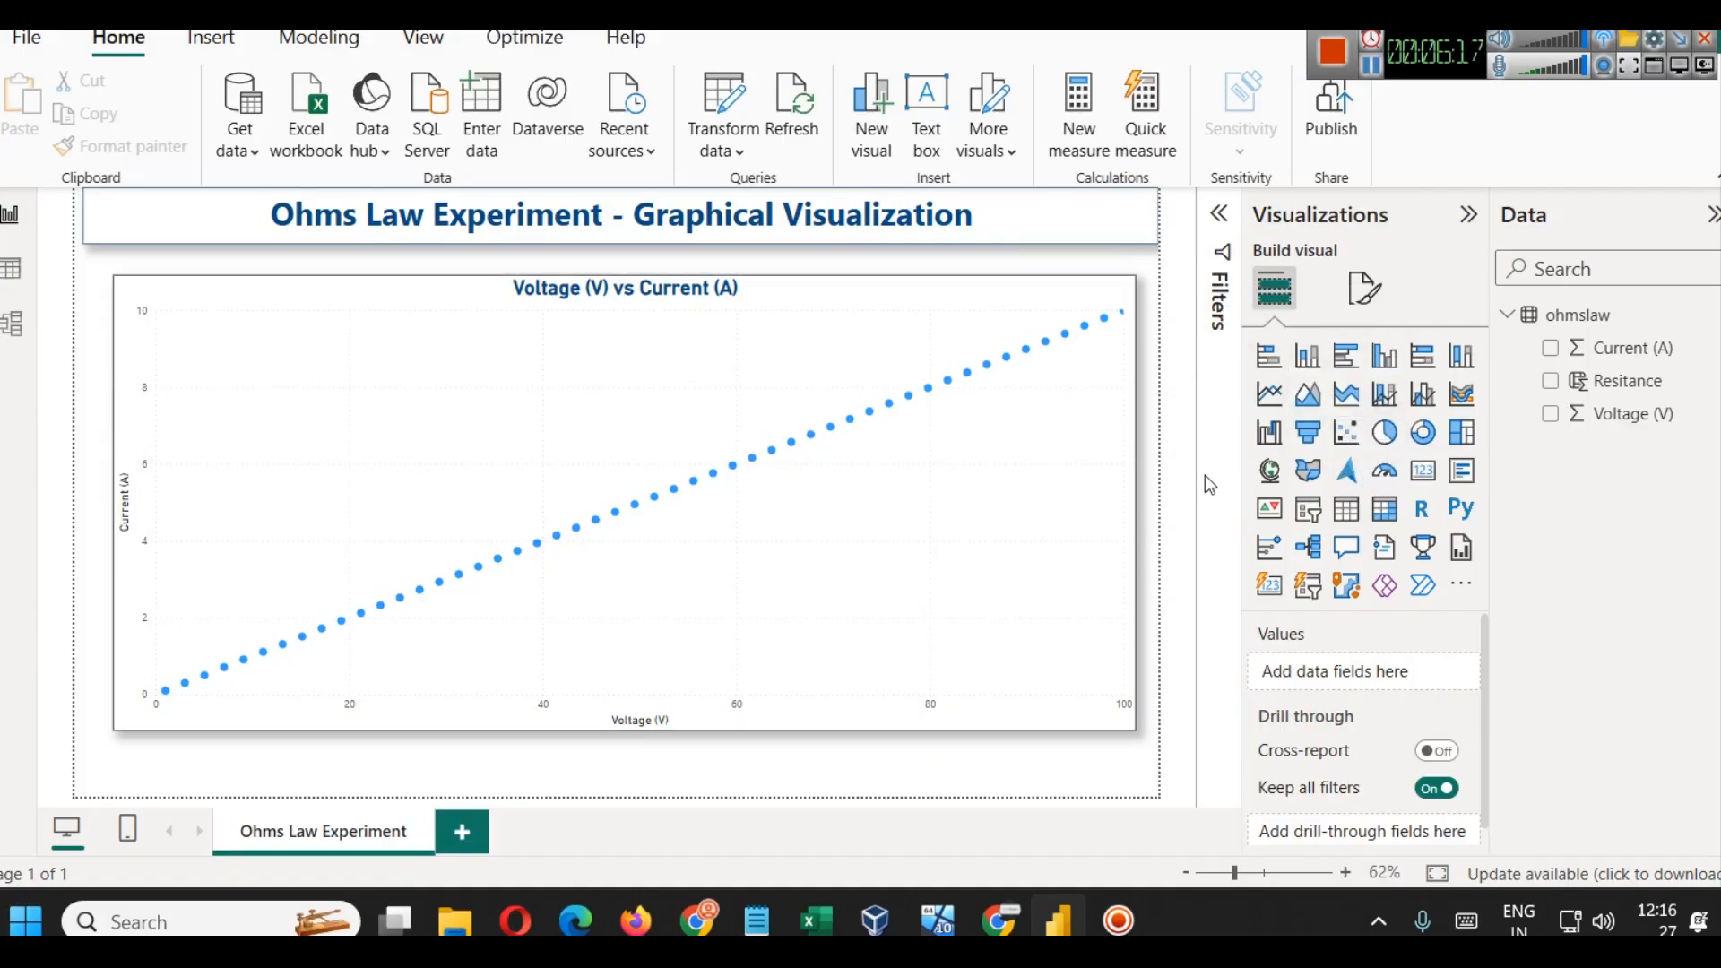
# Step: Add a small card over the scatter chart's upper-left area and show the Average of Resitance in it
pyautogui.click(1415, 481)
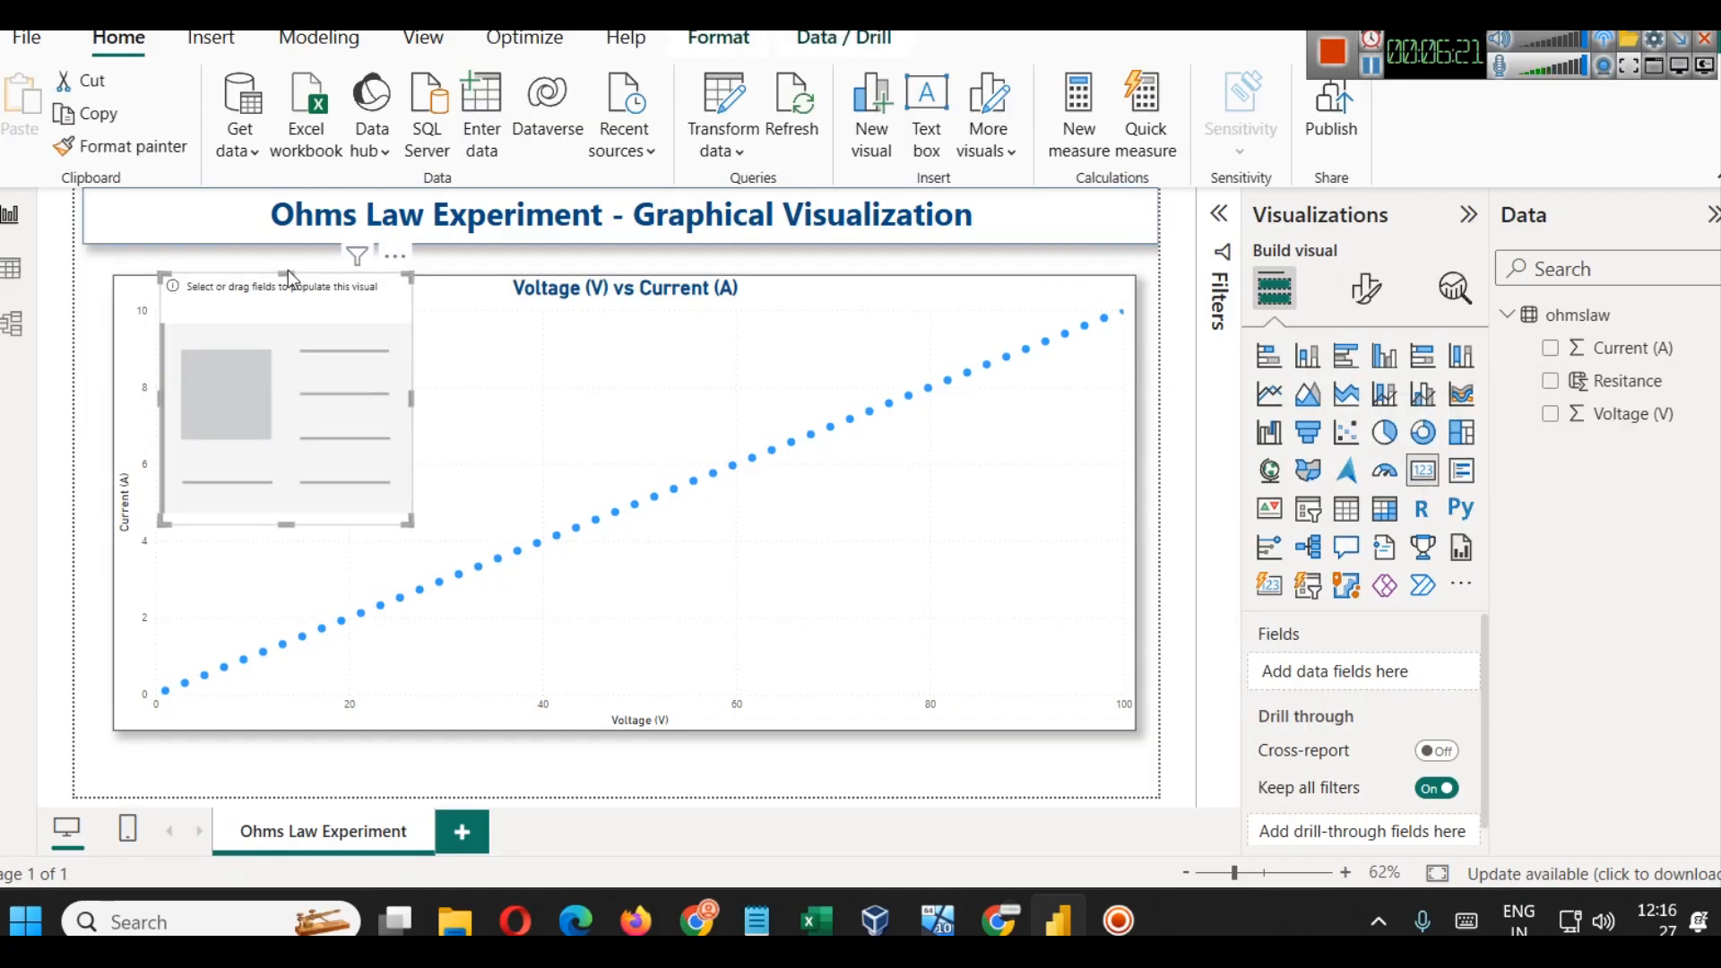
pyautogui.moveTo(287, 279); pyautogui.dragTo(311, 350)
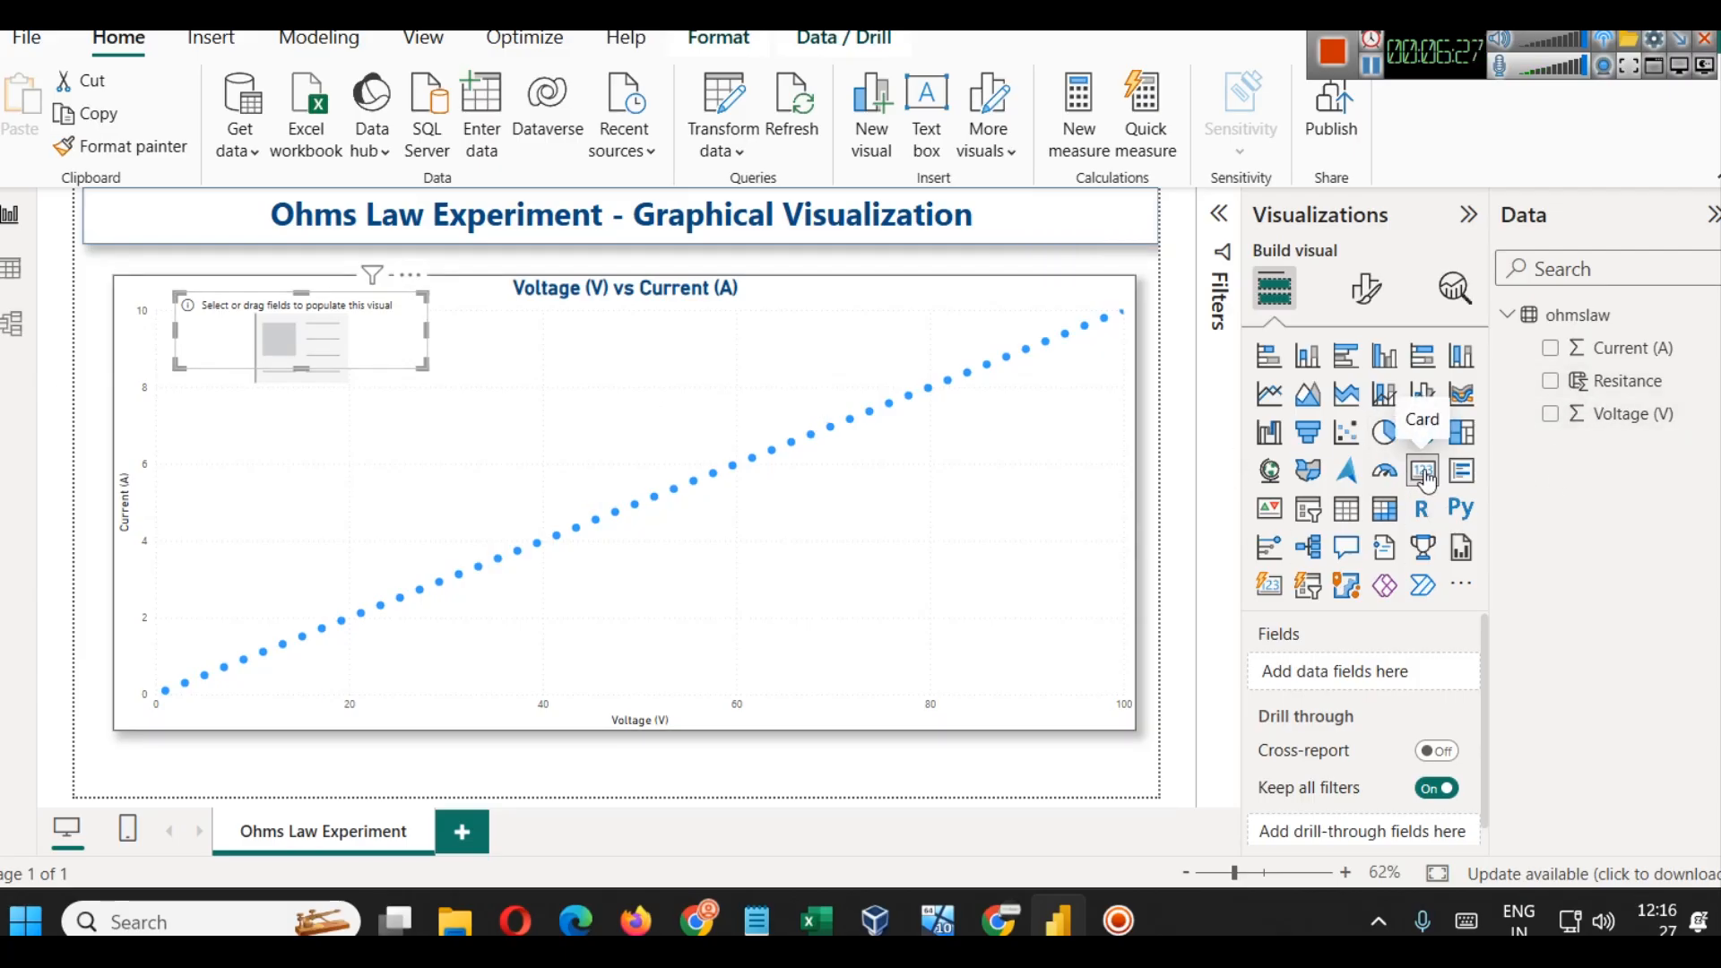
pyautogui.moveTo(1613, 380); pyautogui.dragTo(303, 339)
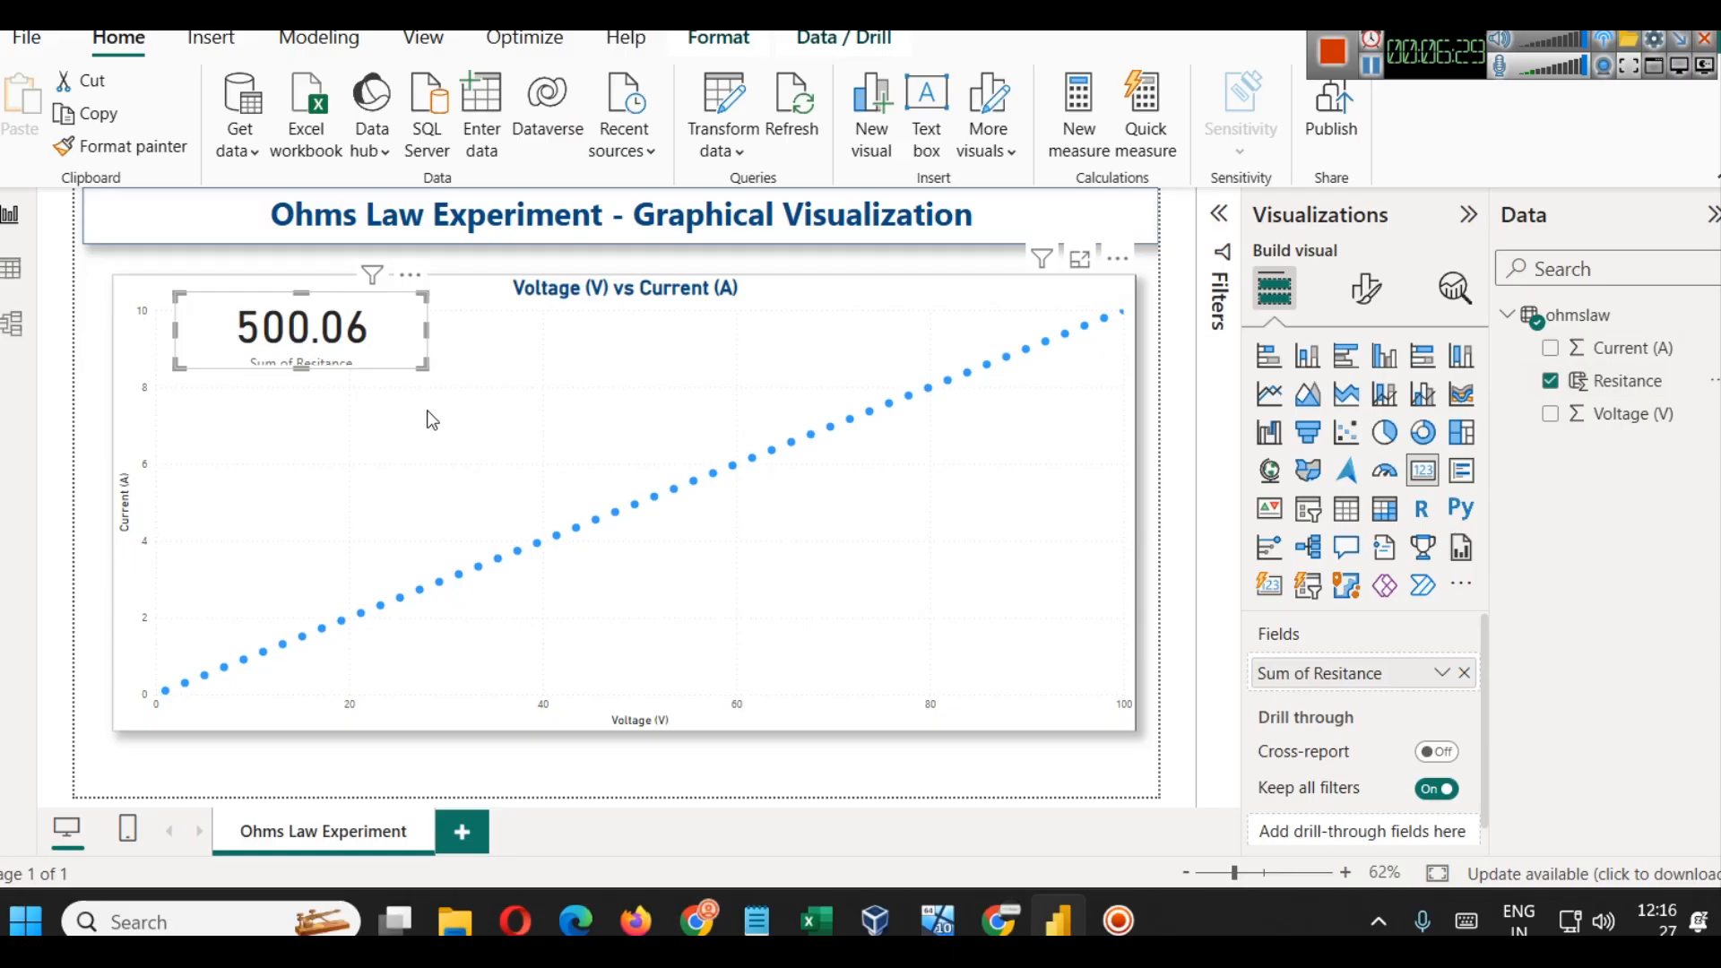
pyautogui.click(1440, 672)
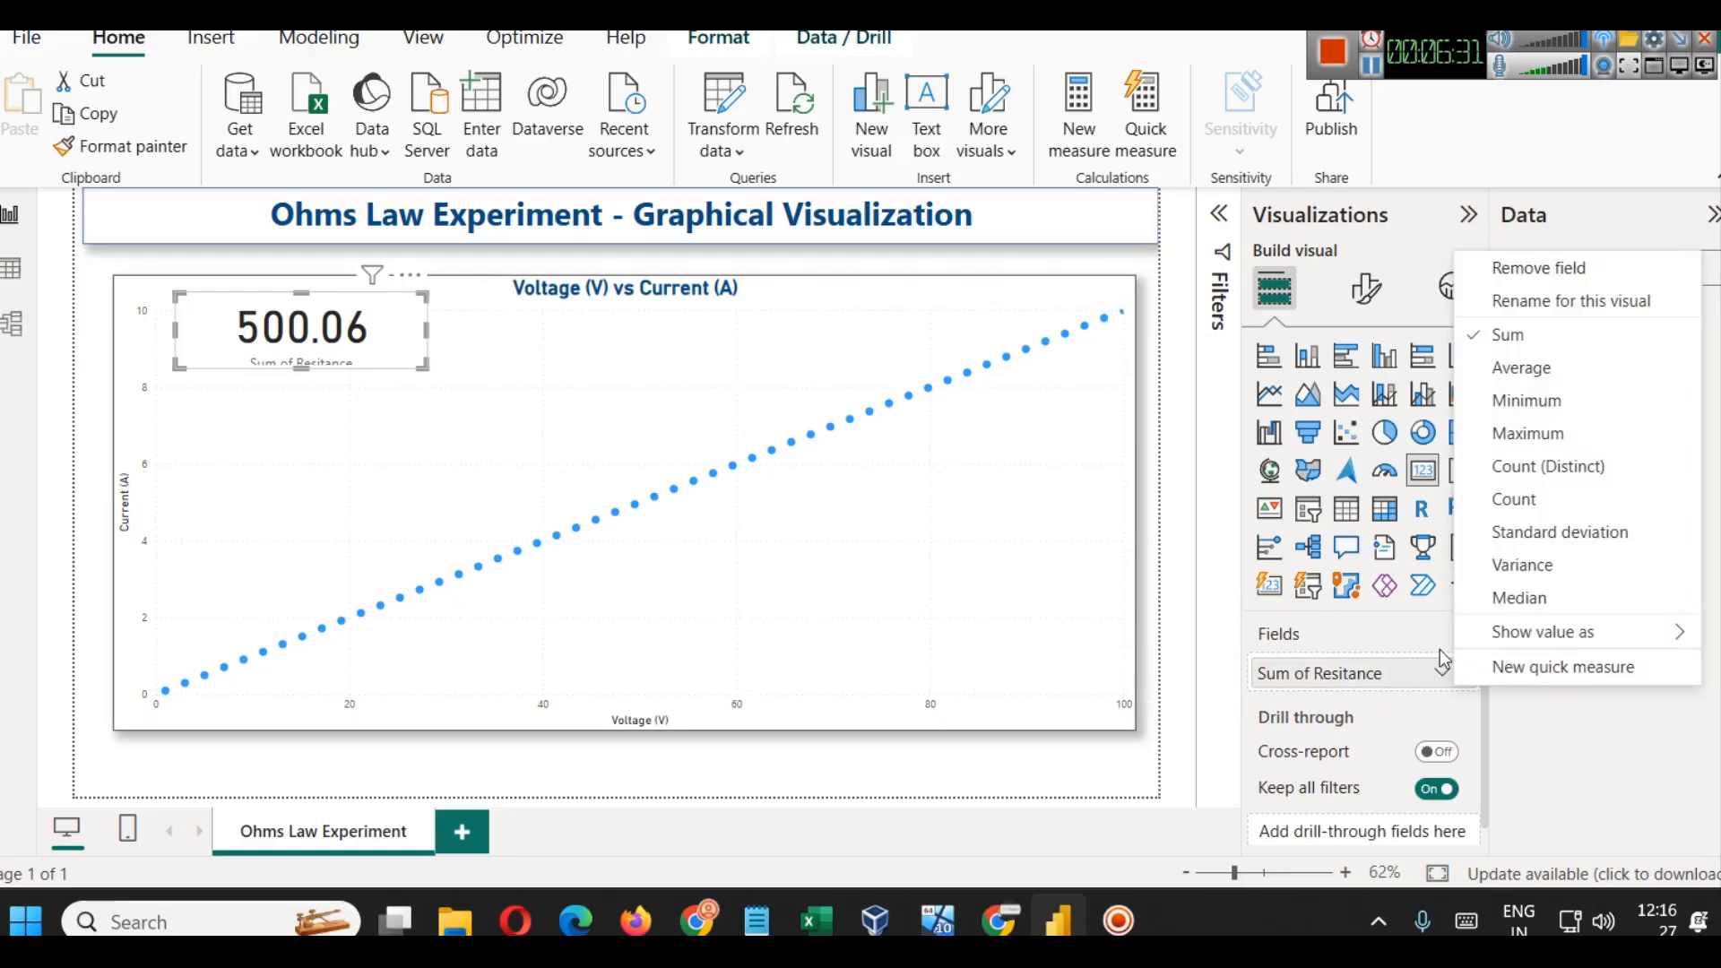
pyautogui.click(1600, 367)
pyautogui.click(315, 378)
pyautogui.moveTo(175, 337); pyautogui.dragTo(278, 341)
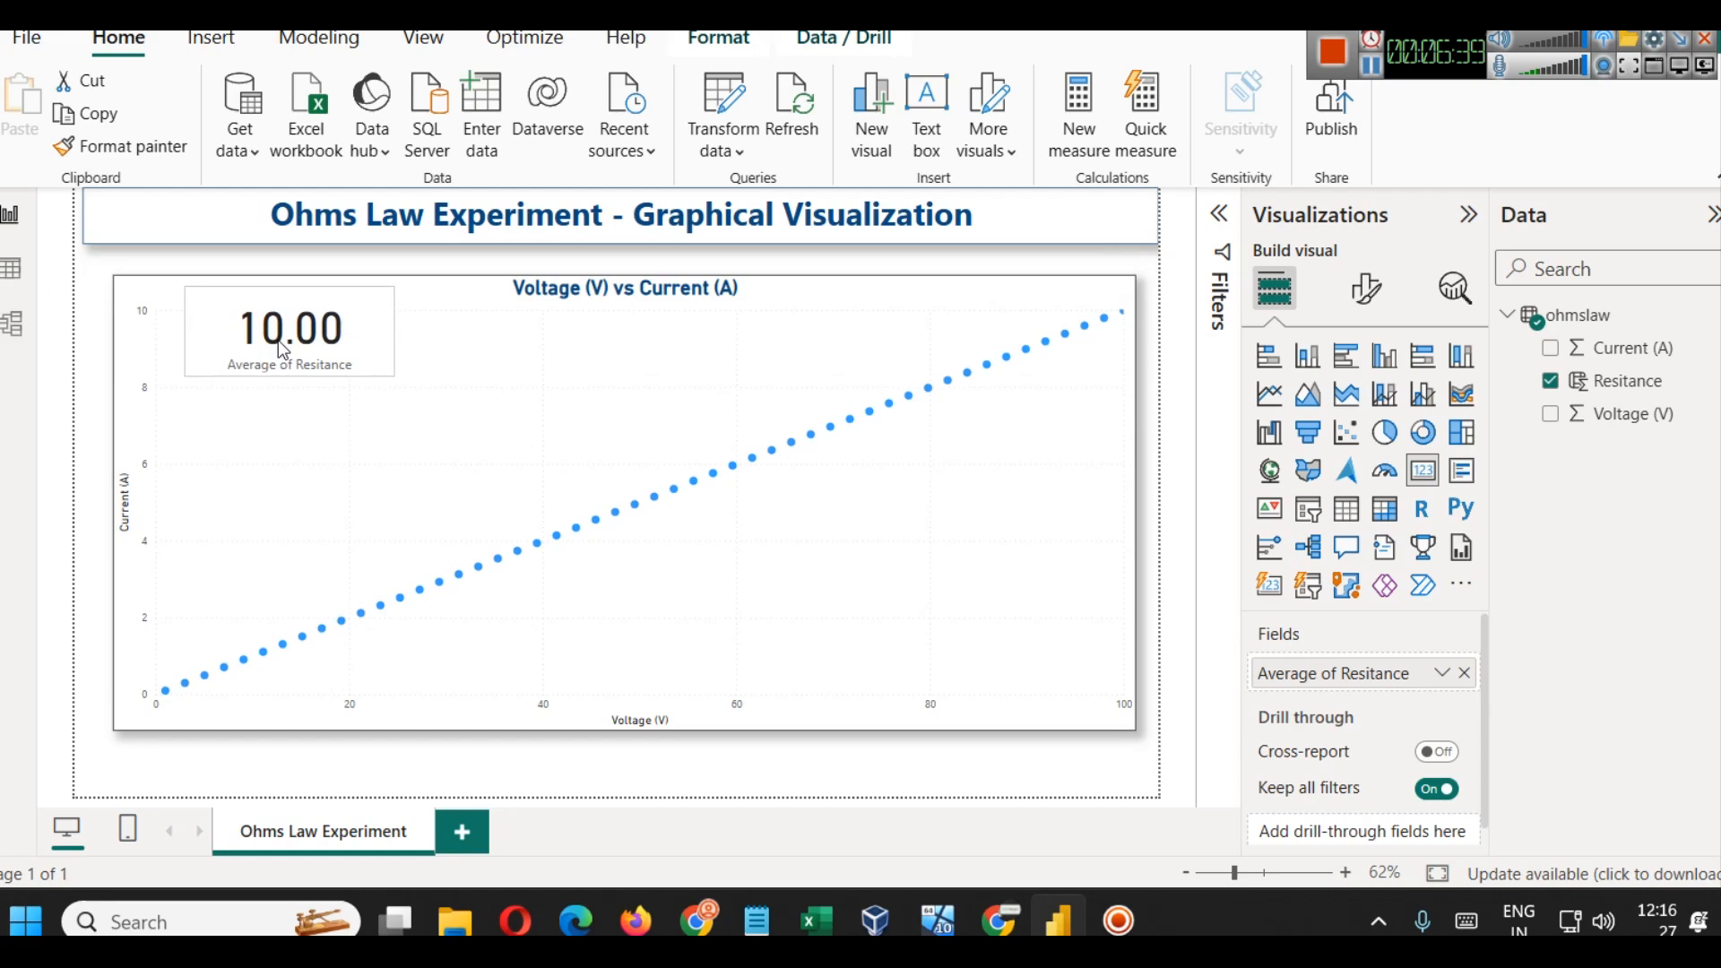
# Step: Set the card's category label to font size 16 and a dark purple color
pyautogui.click(1365, 287)
pyautogui.click(1422, 535)
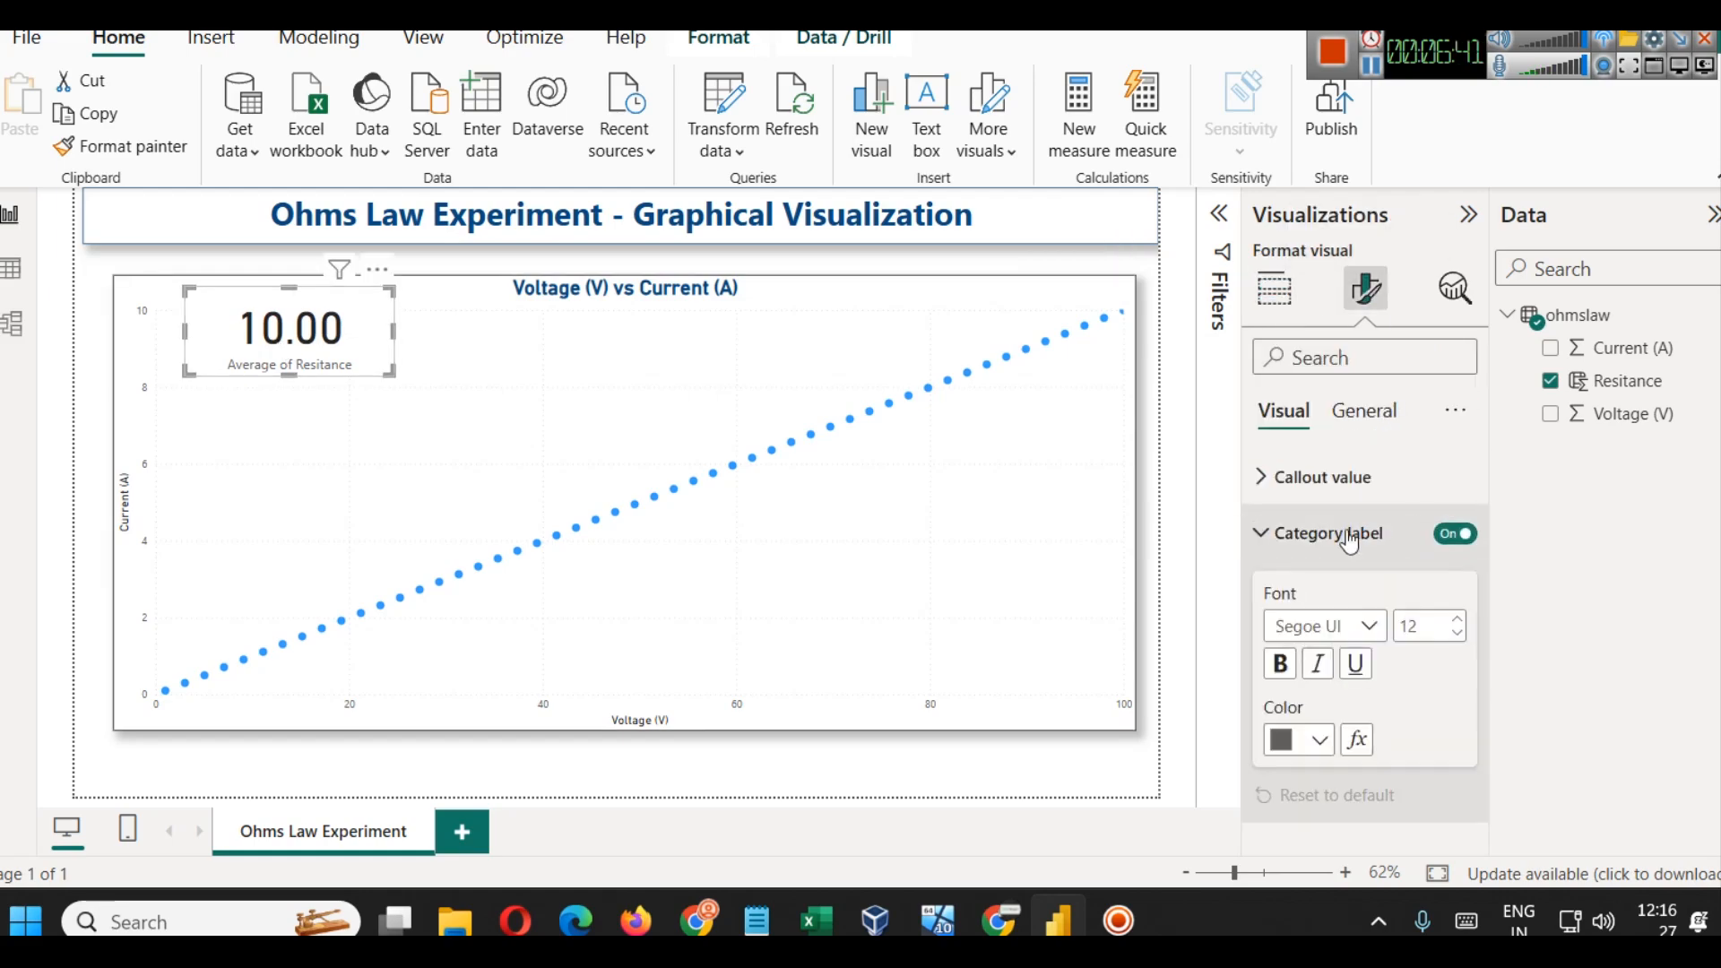
pyautogui.click(1458, 620)
pyautogui.click(1458, 620)
pyautogui.click(1458, 621)
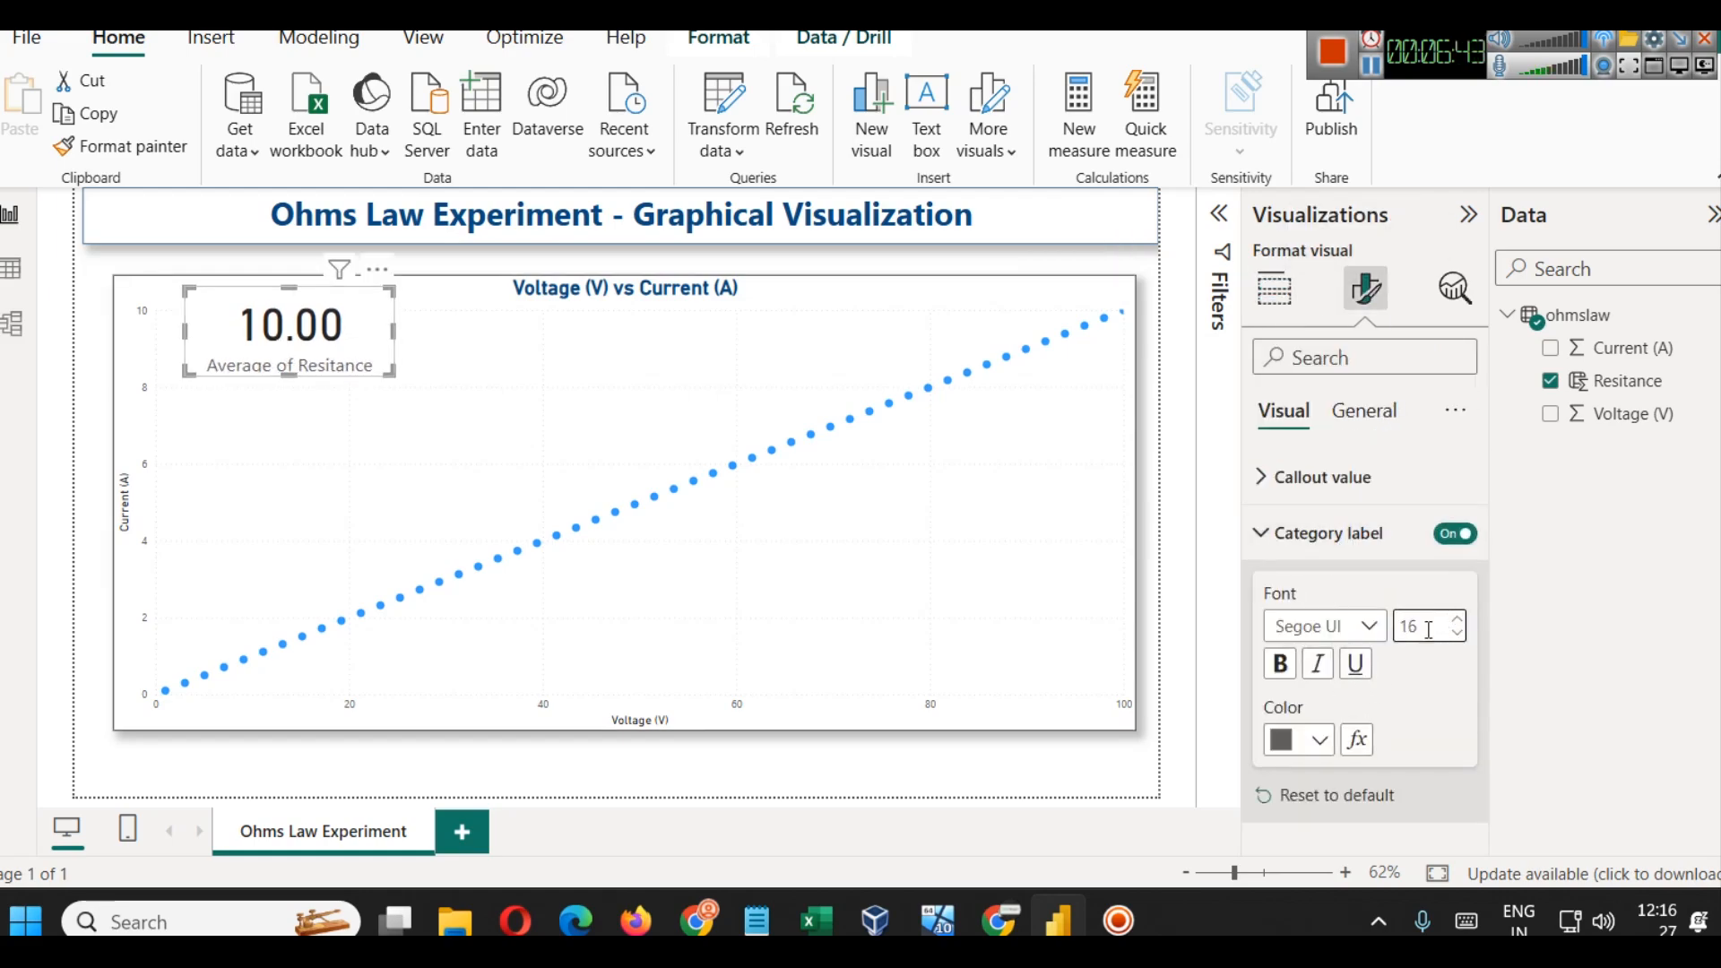
pyautogui.click(1317, 739)
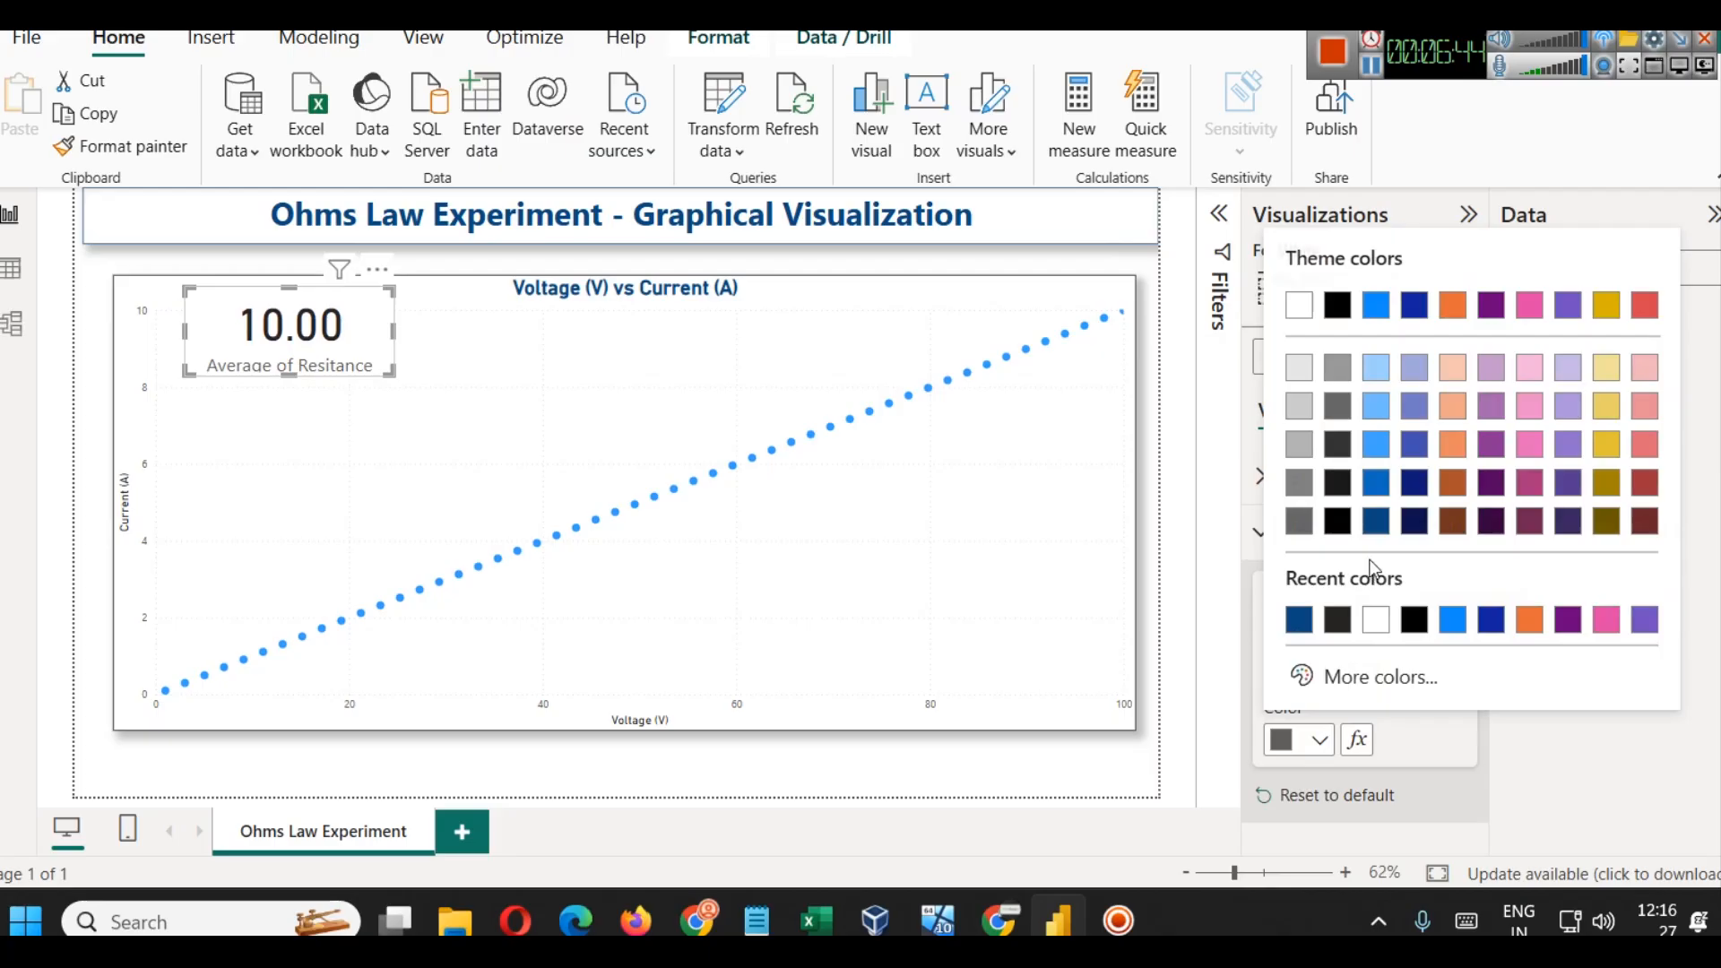
pyautogui.click(1490, 520)
# Step: Change the card's callout value color to dark blue
pyautogui.click(1323, 479)
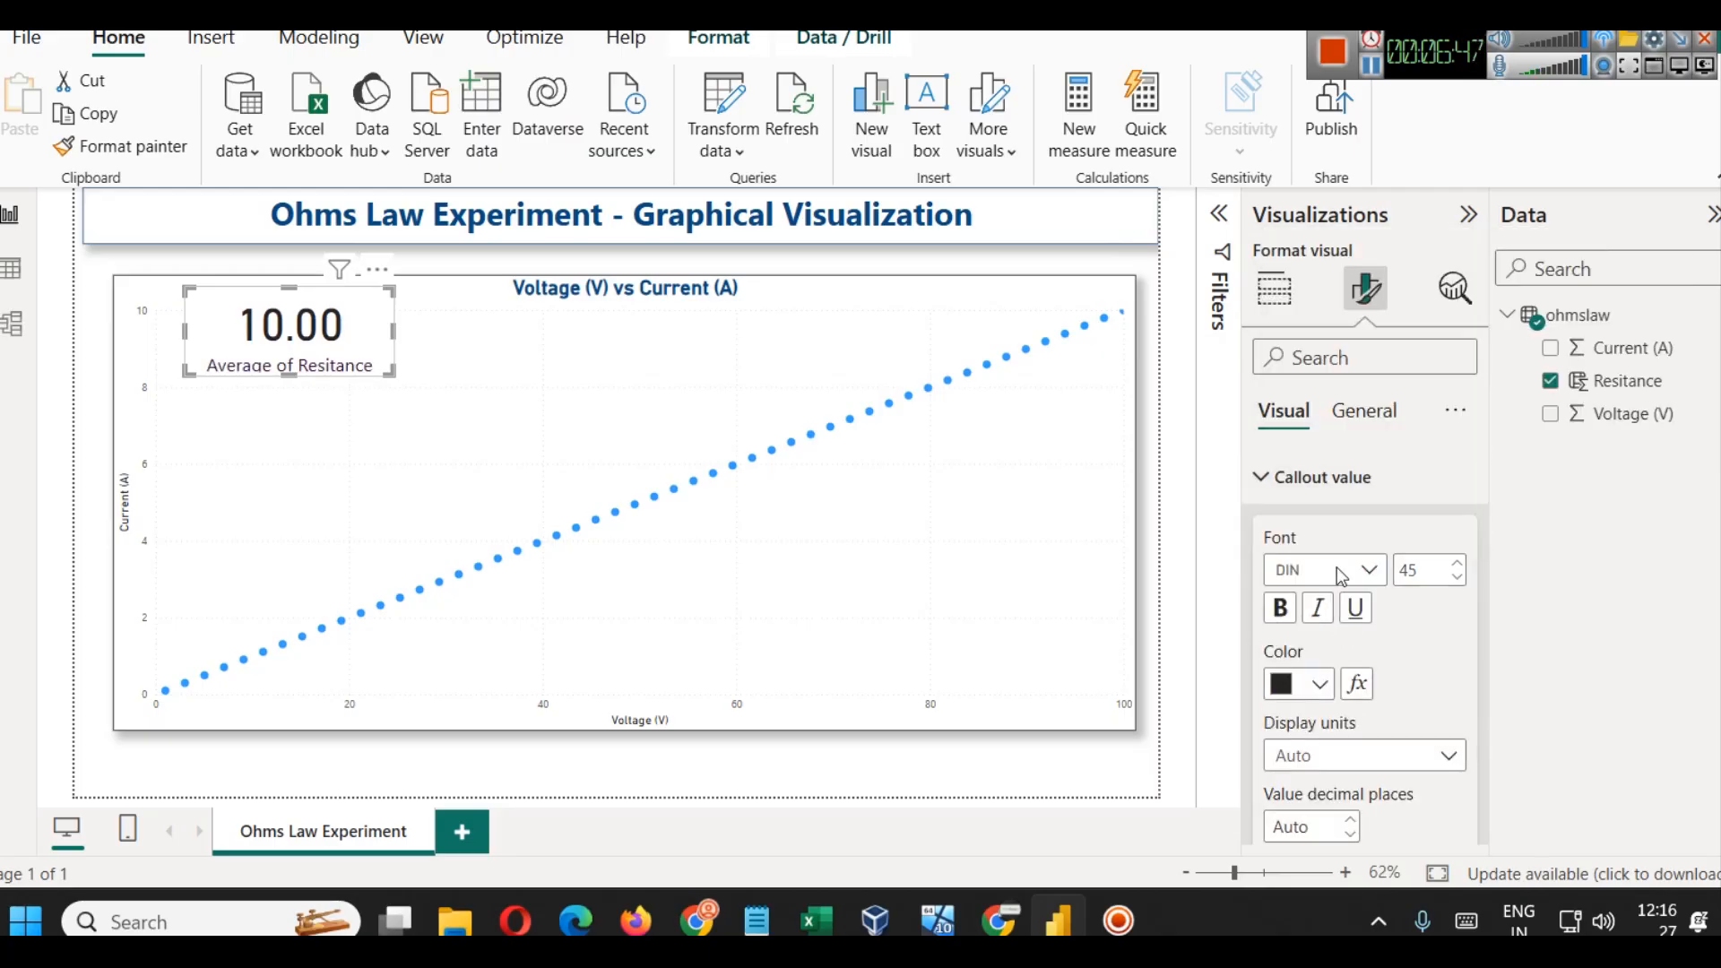
pyautogui.scroll(-3, 1288, 725)
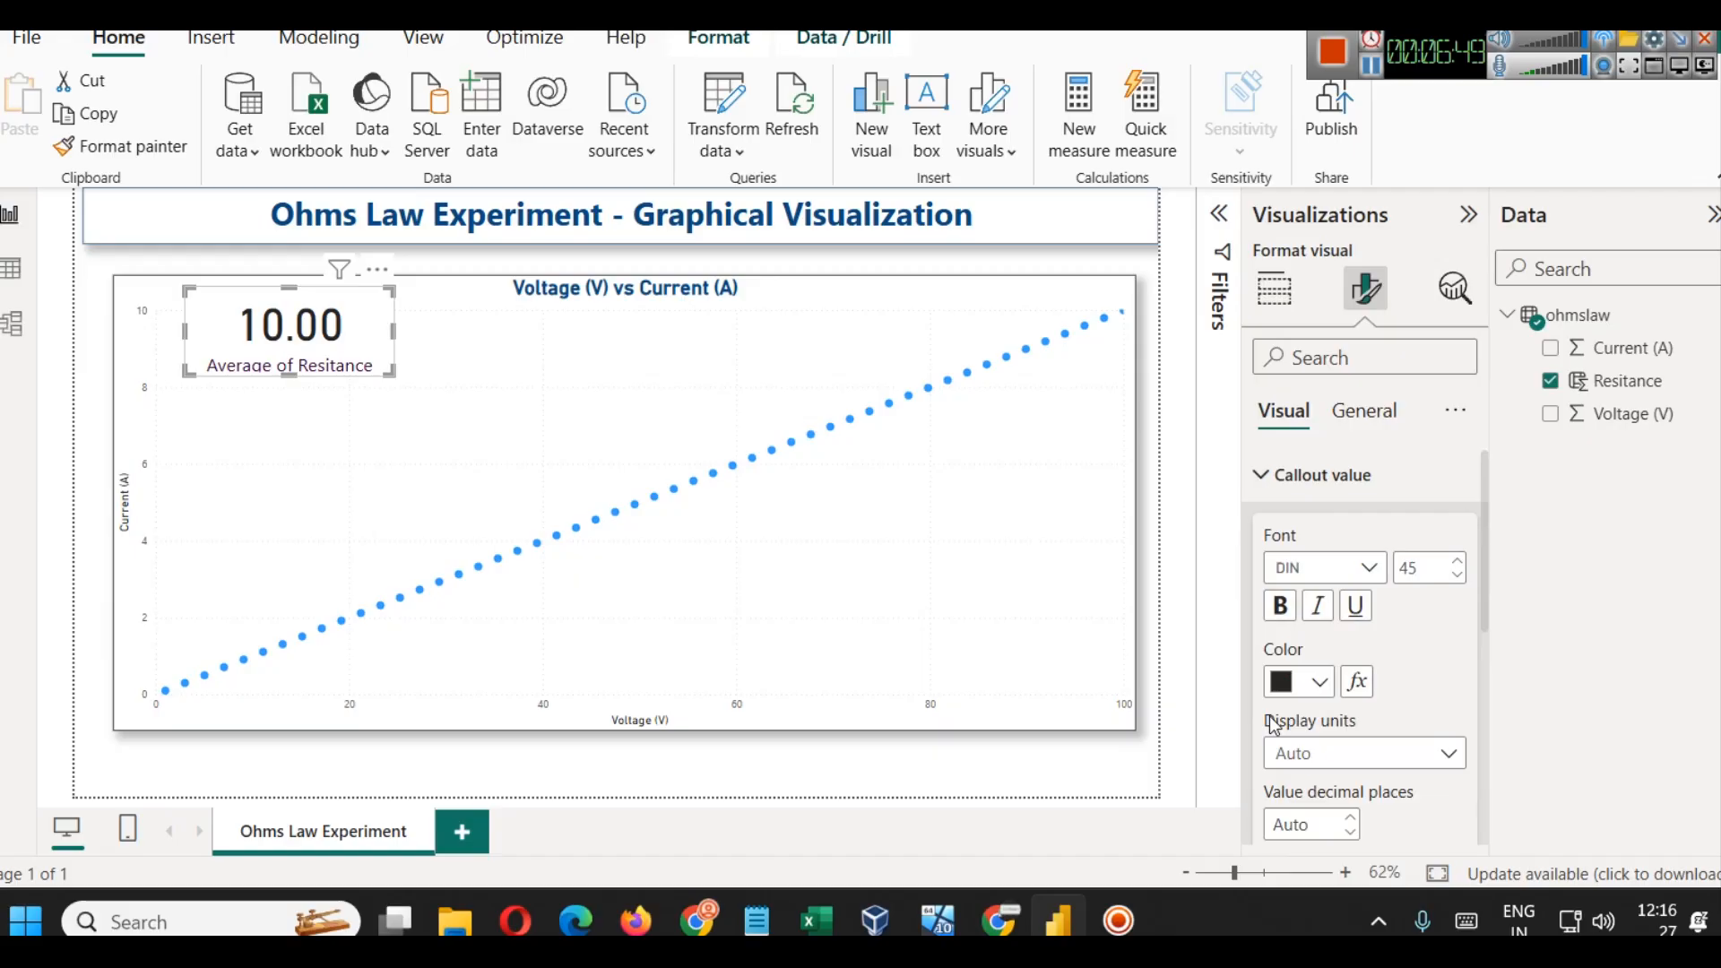
pyautogui.click(1298, 548)
pyautogui.click(1337, 428)
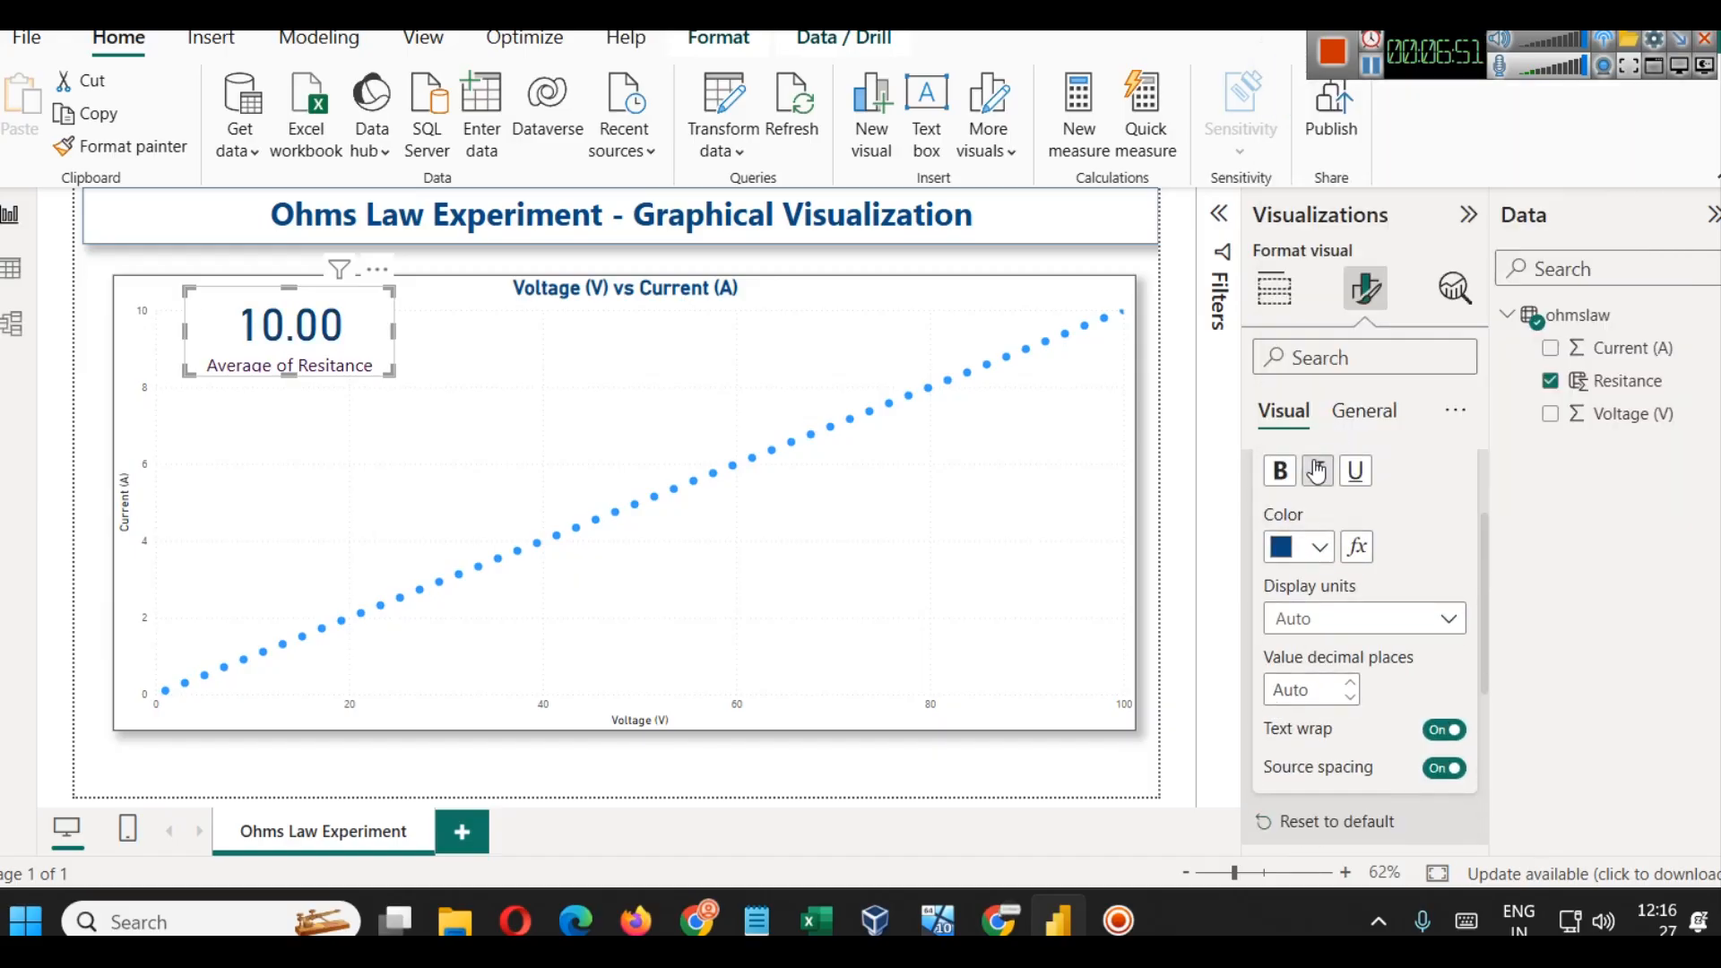
pyautogui.scroll(3, 1302, 684)
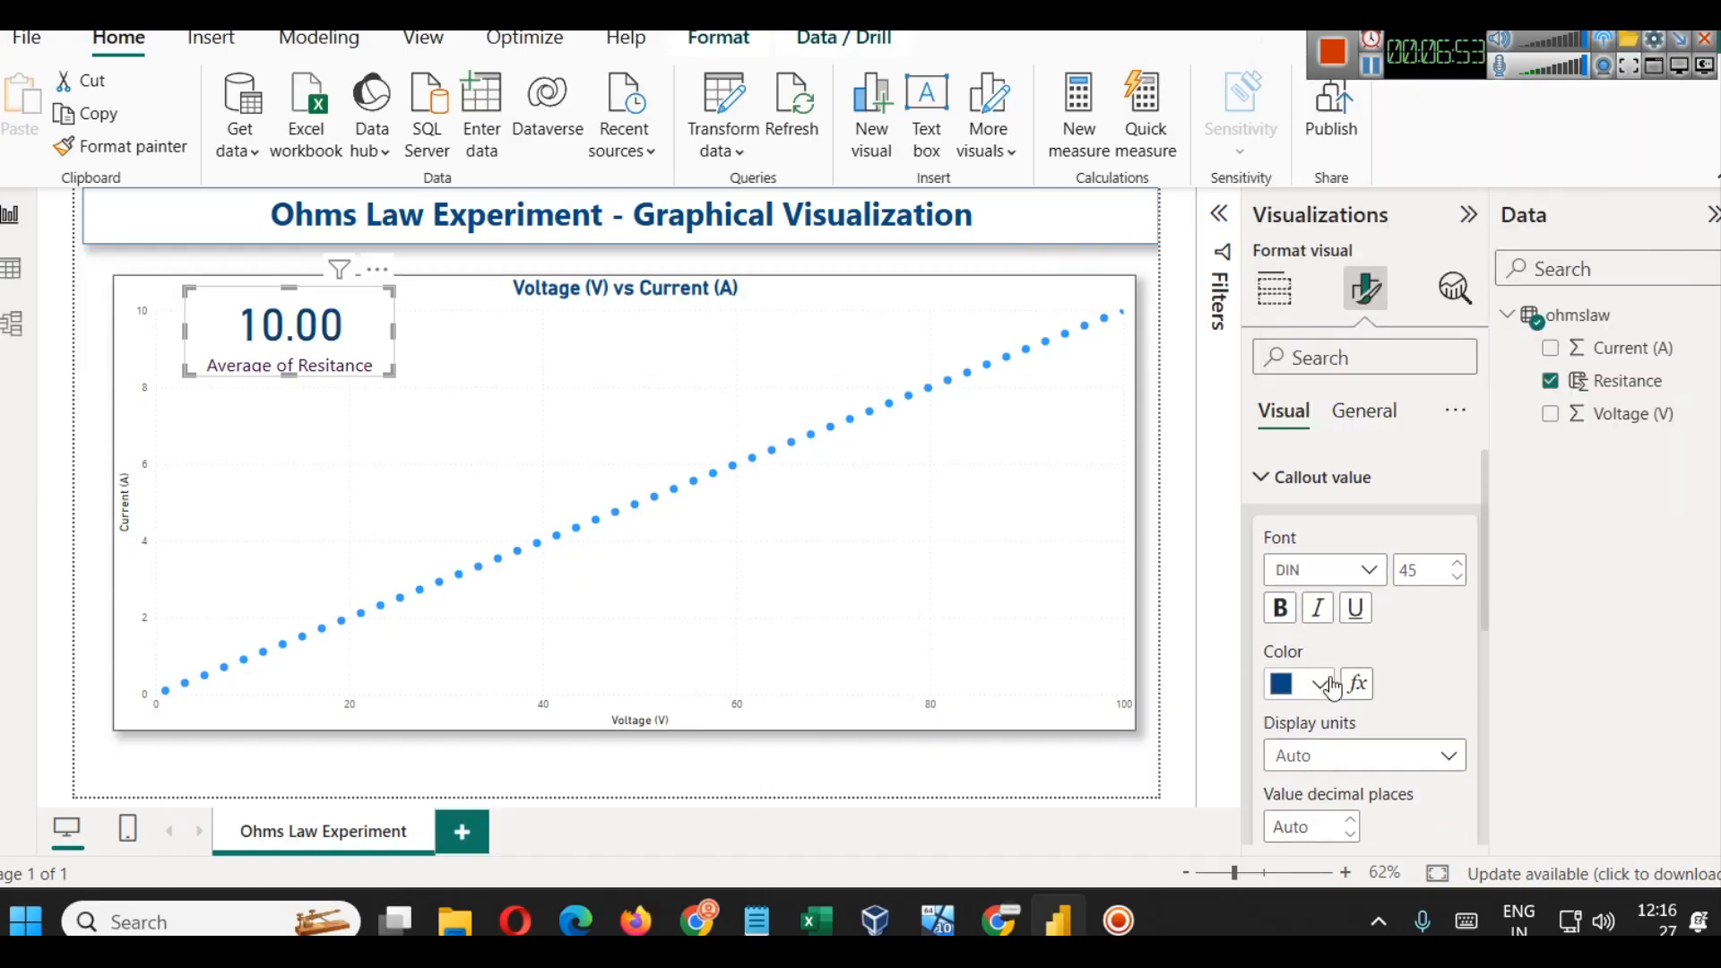
pyautogui.click(1334, 483)
# Step: Turn on the card's shadow and visual border, and color the border dark blue
pyautogui.click(1364, 411)
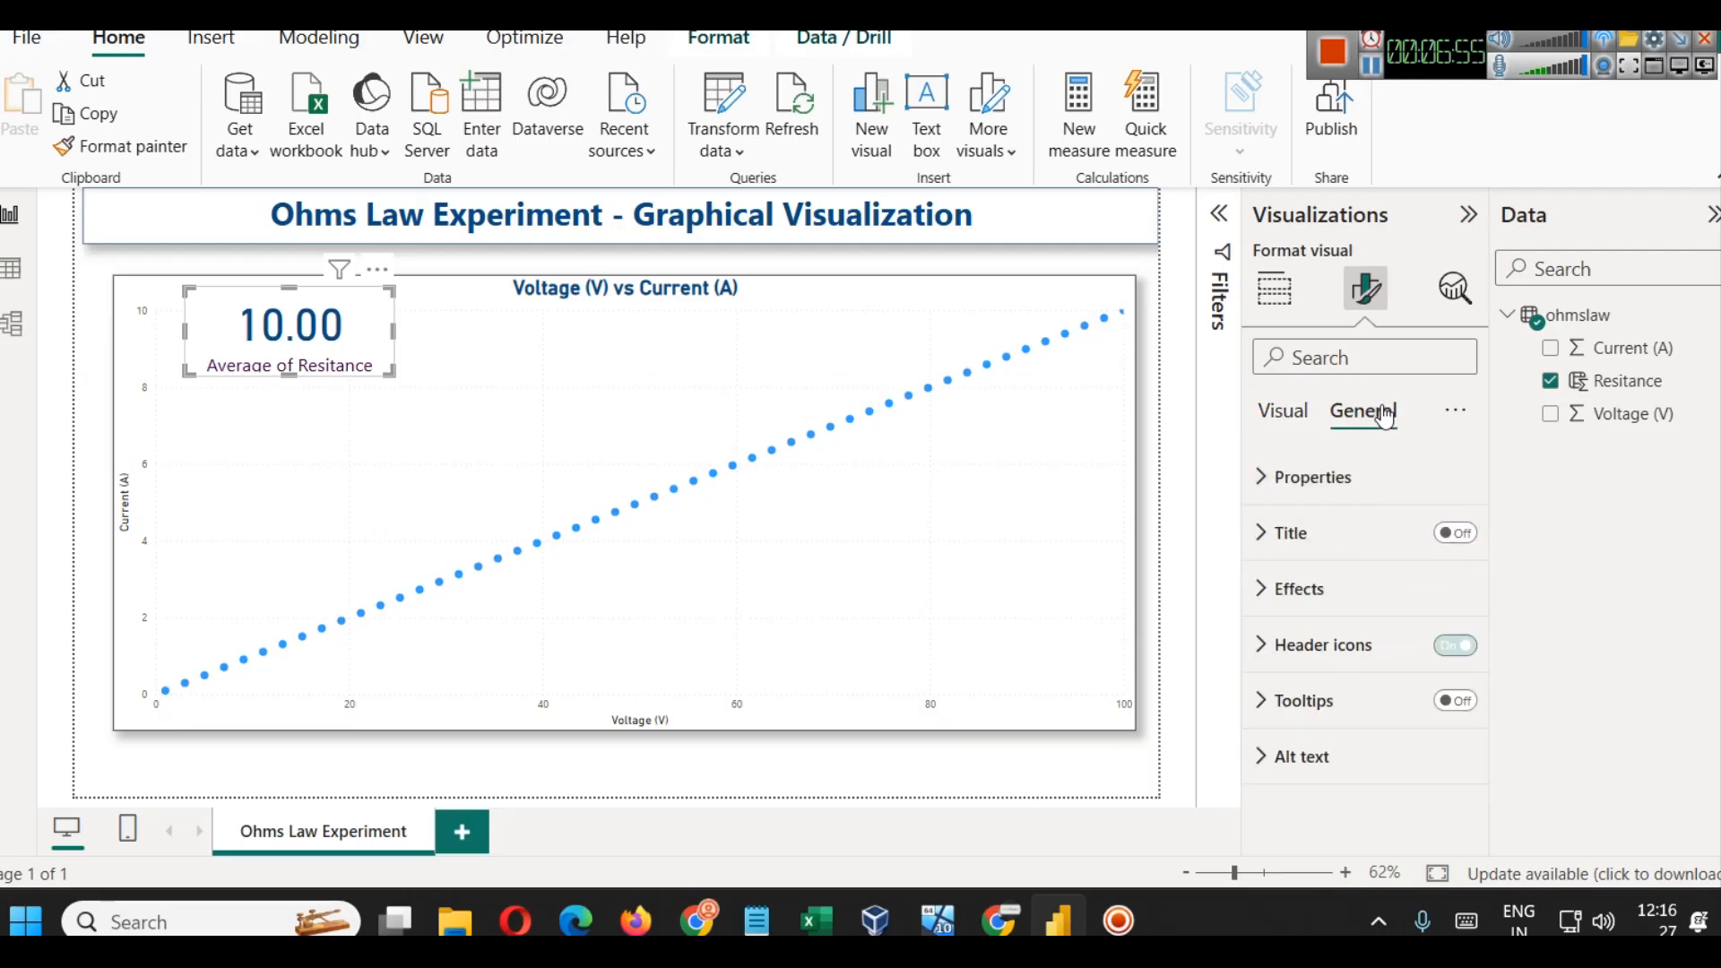
pyautogui.click(1384, 585)
pyautogui.scroll(-3, 1402, 751)
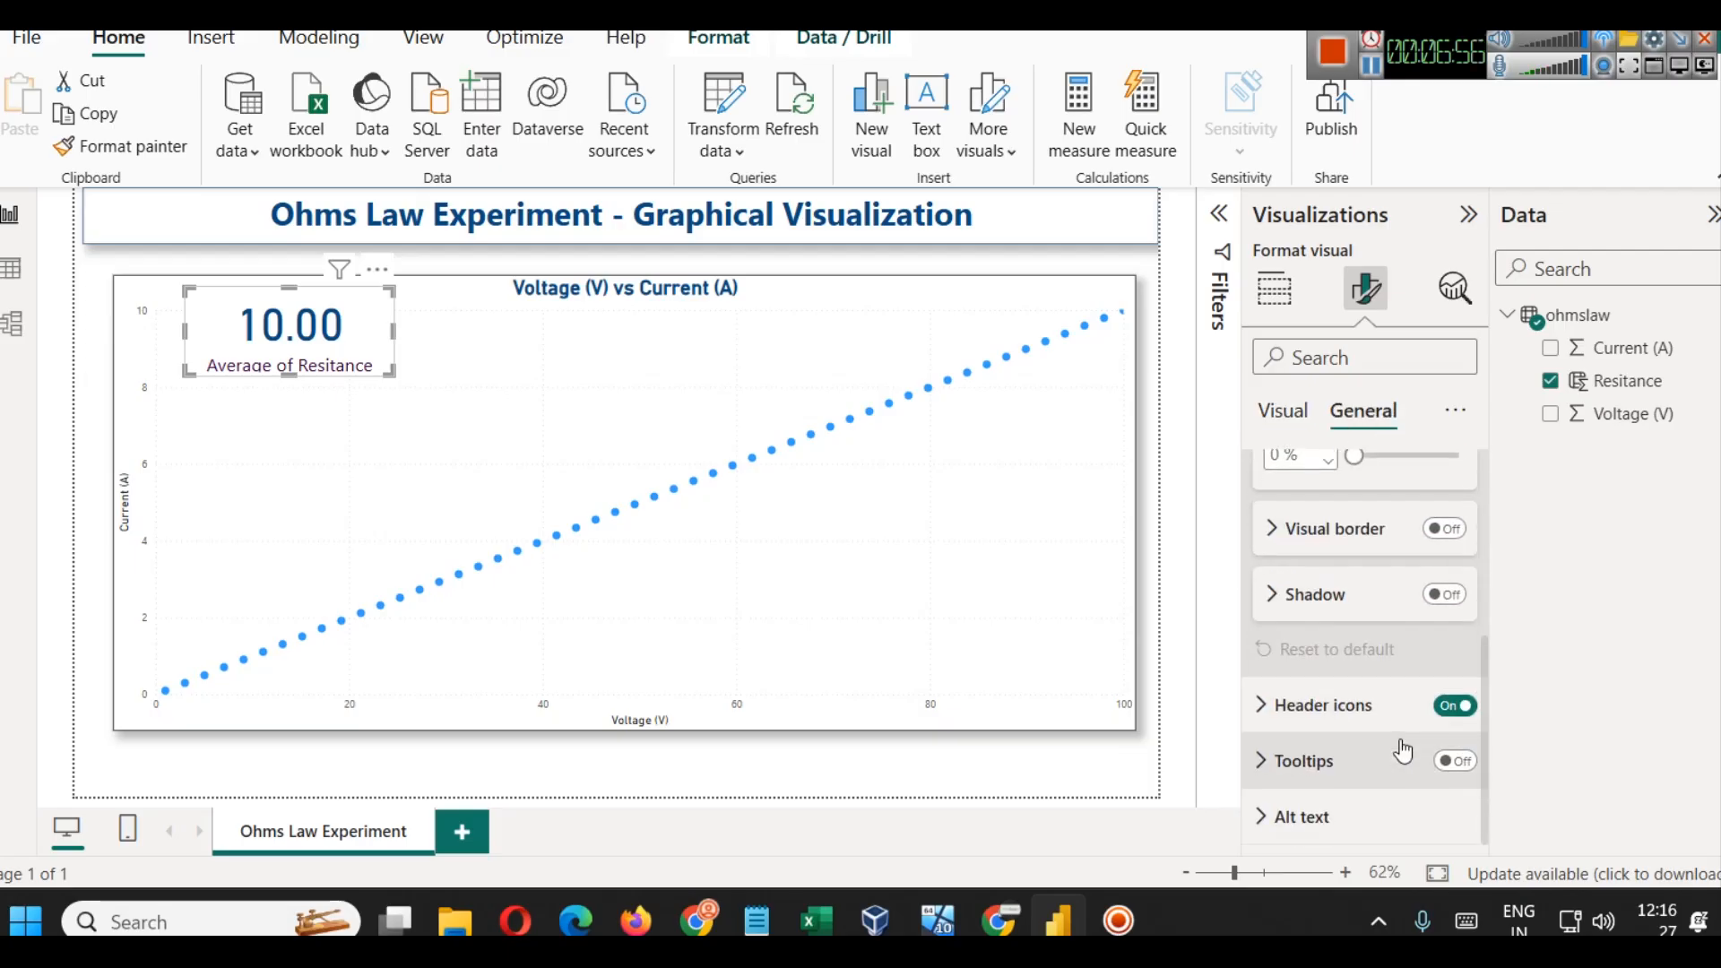
pyautogui.click(1443, 594)
pyautogui.click(1432, 529)
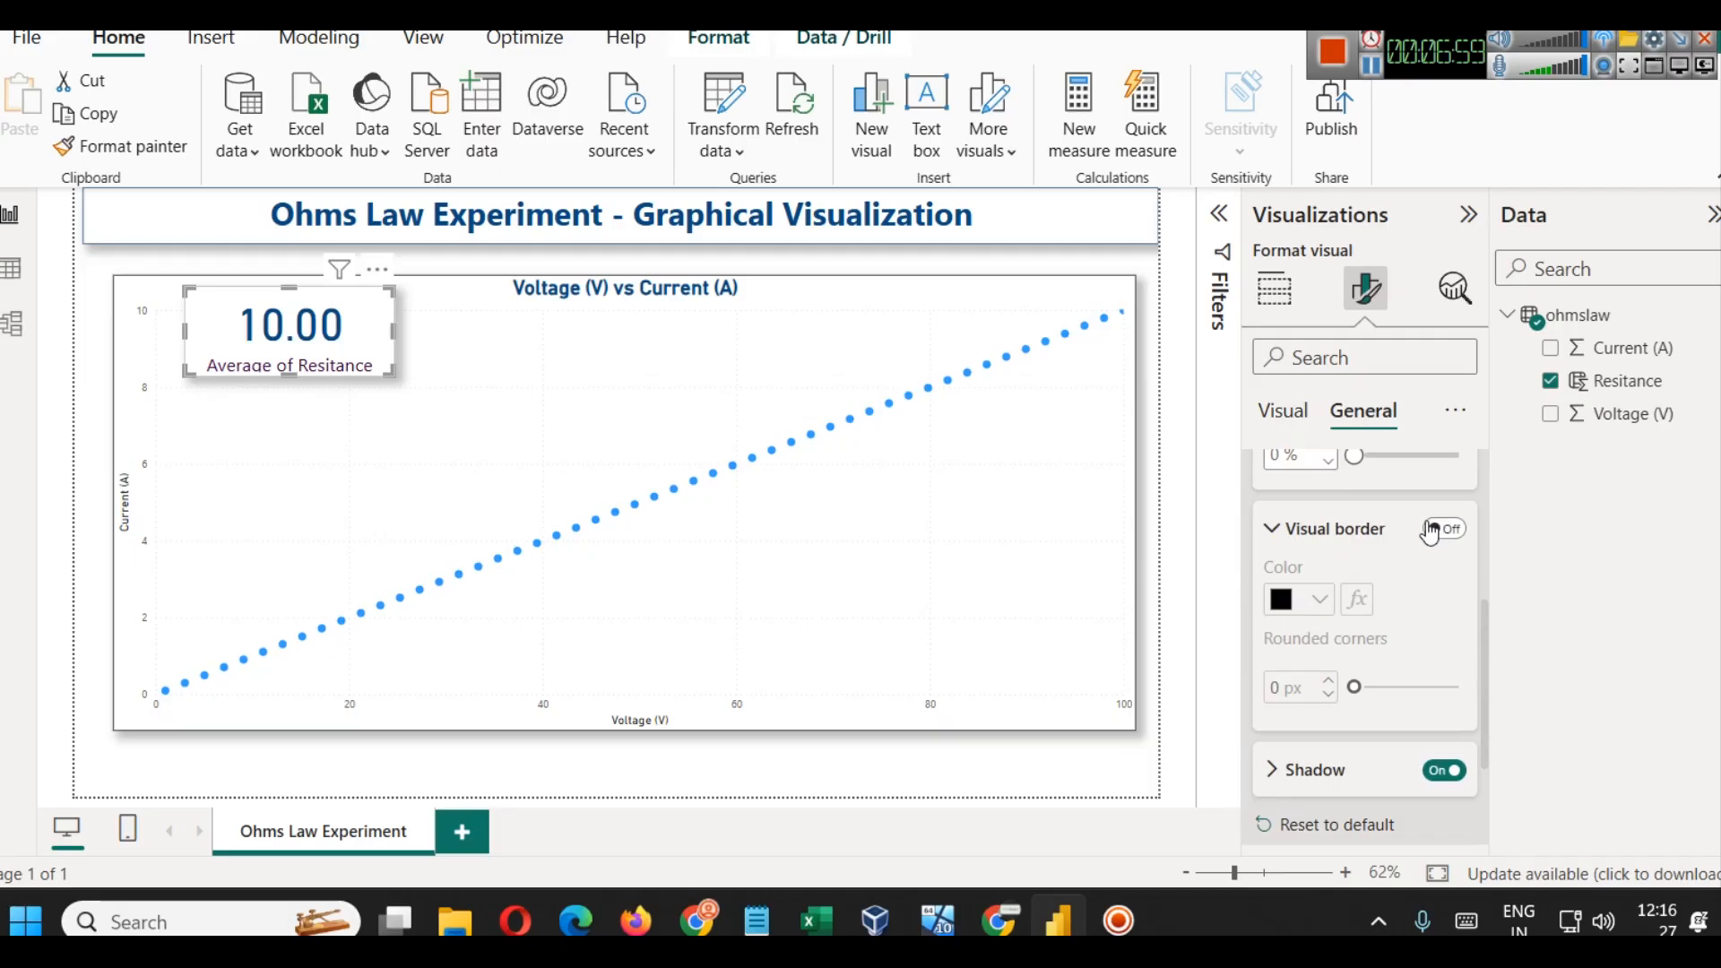
pyautogui.click(1444, 529)
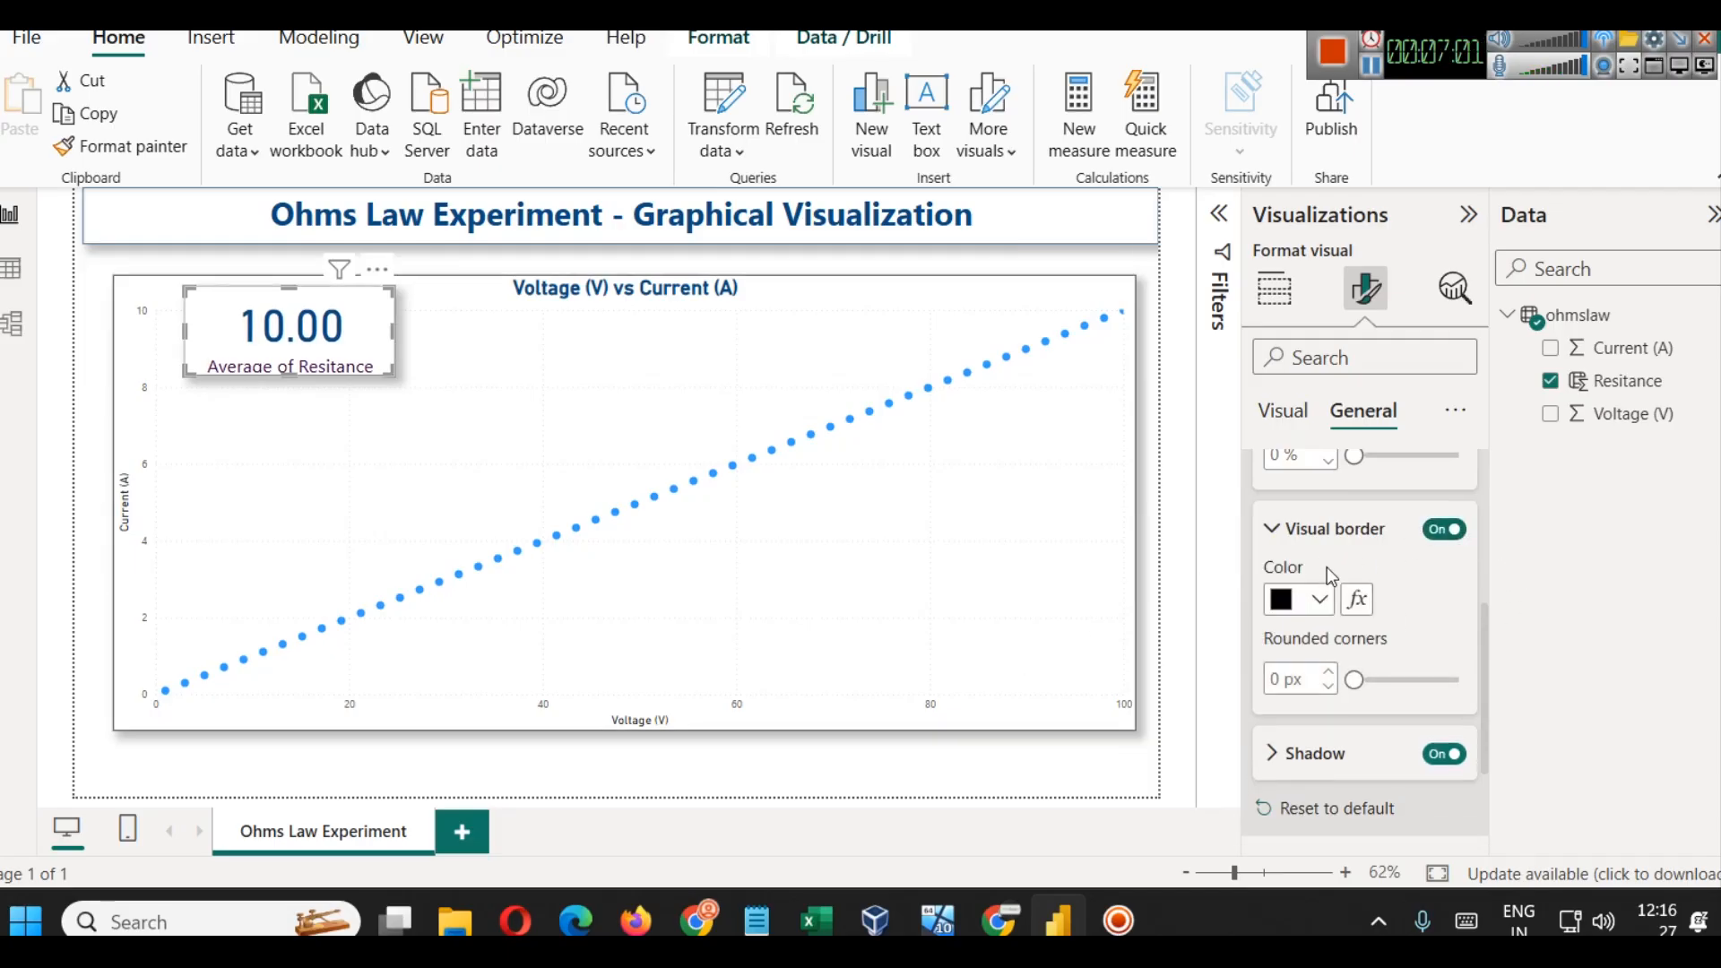
pyautogui.click(1299, 600)
pyautogui.click(1299, 477)
pyautogui.click(896, 789)
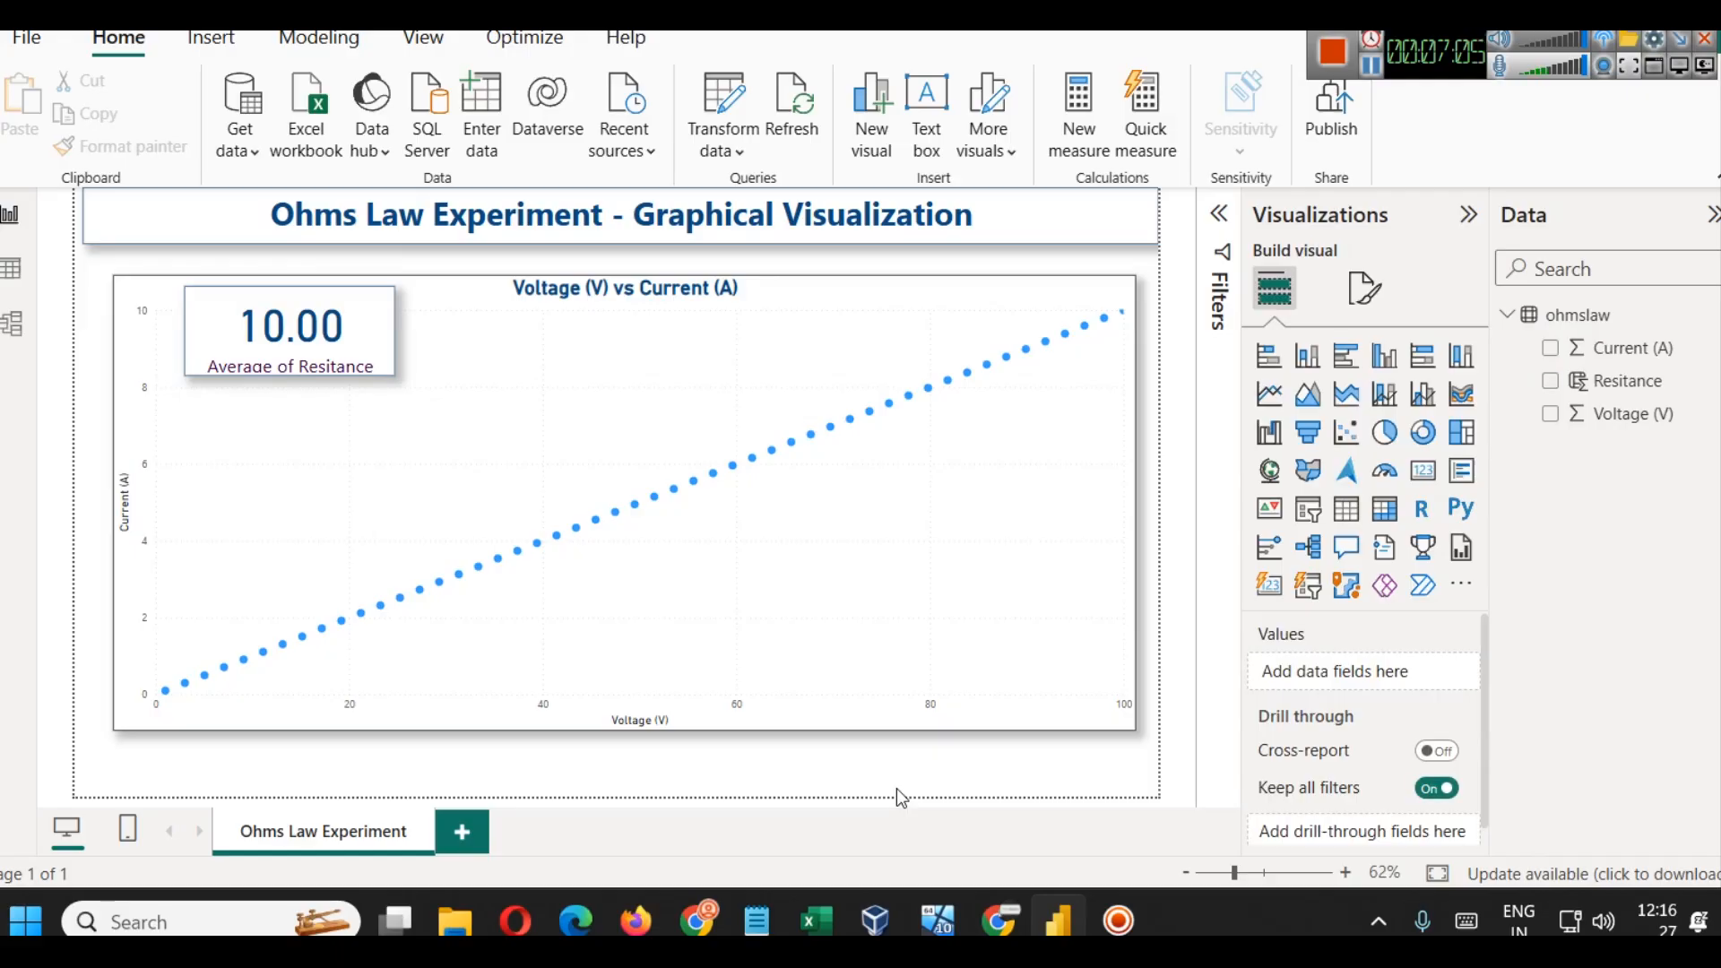
# Step: Increase the Average of Resitance card's height slightly so its category label fits inside the border
pyautogui.click(294, 339)
pyautogui.moveTo(285, 376); pyautogui.dragTo(289, 392)
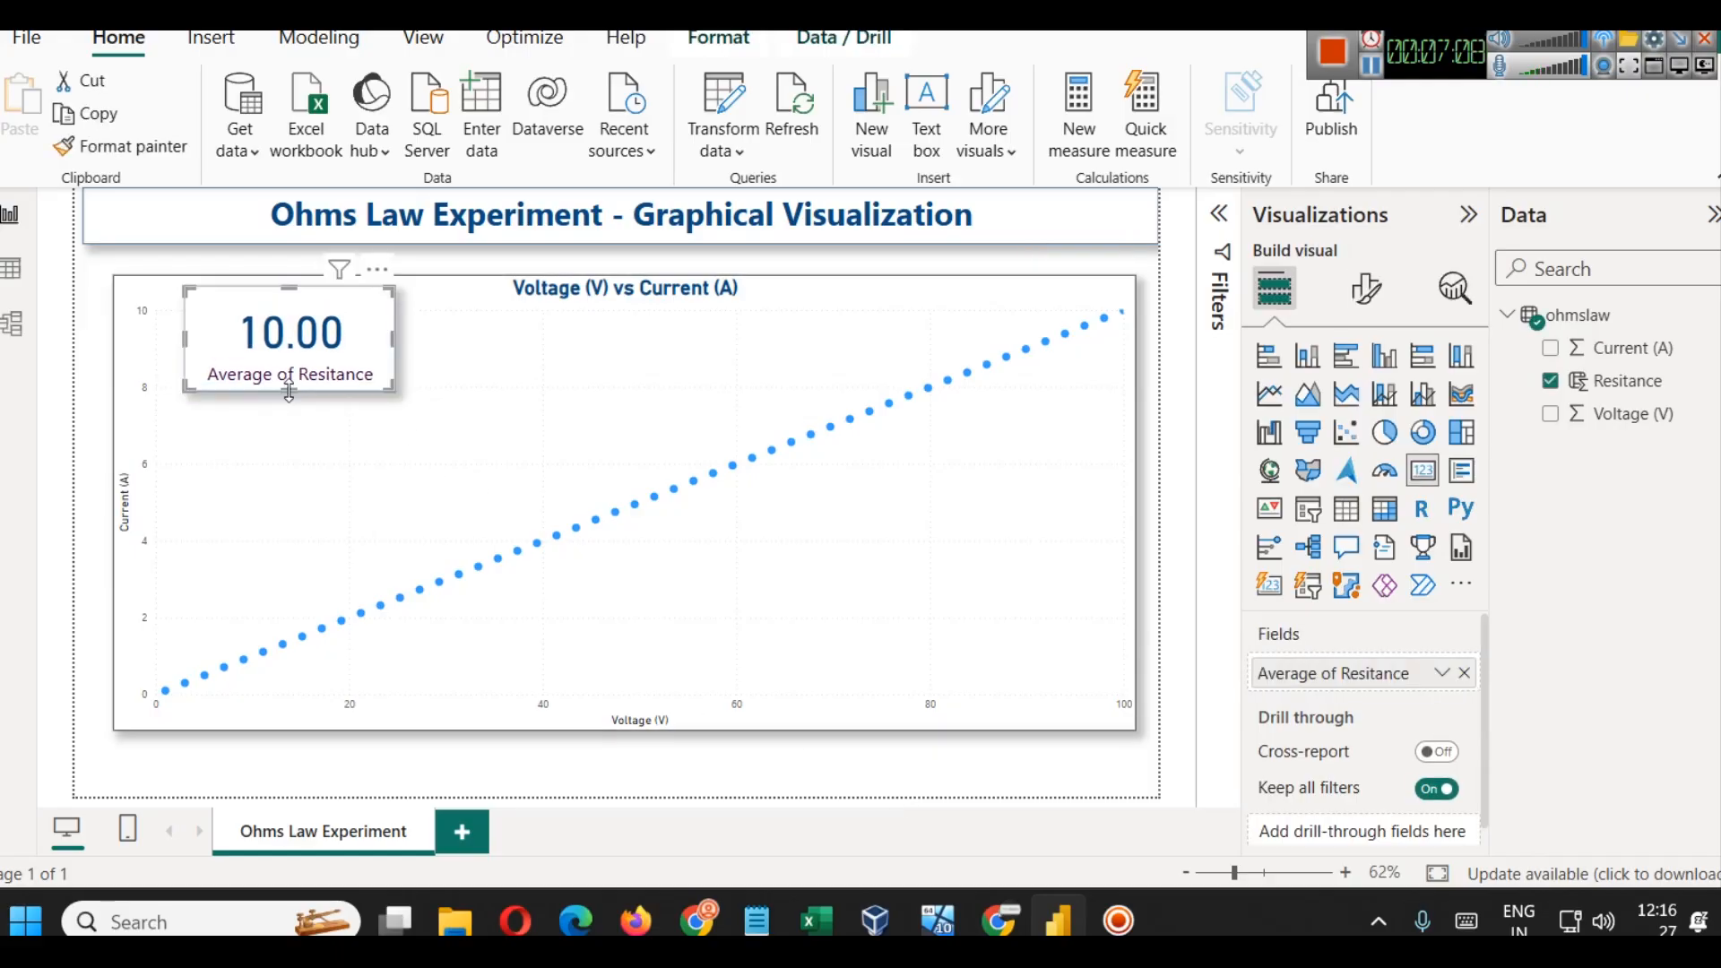
pyautogui.click(657, 793)
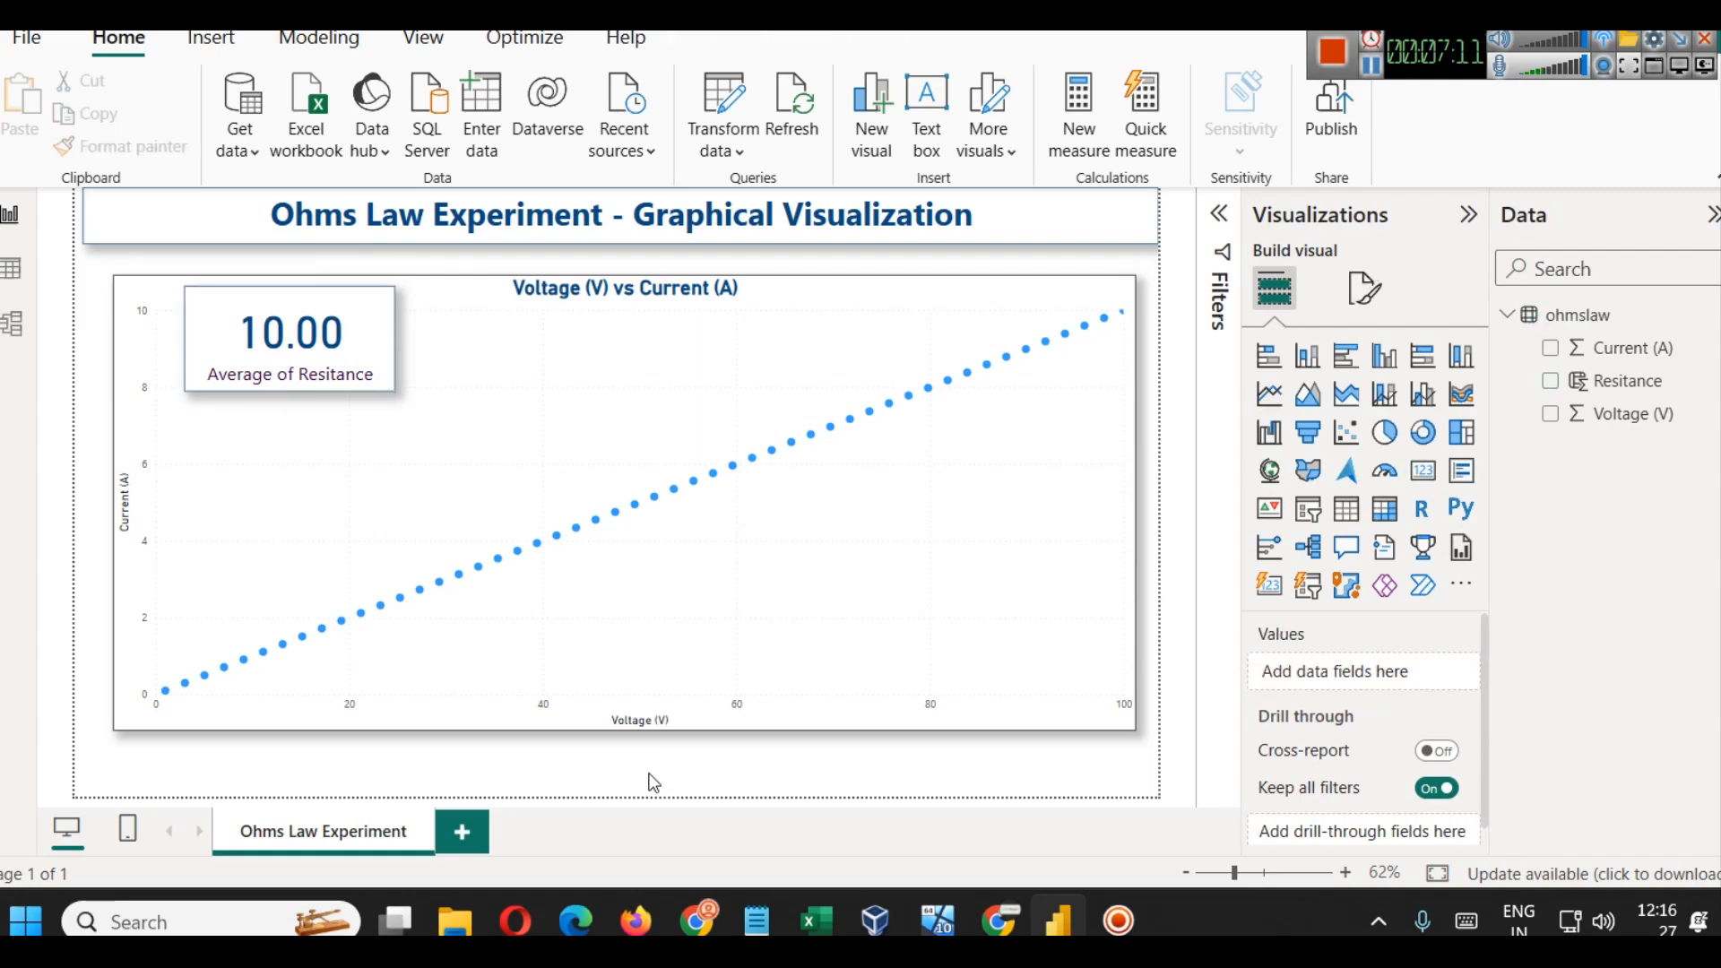